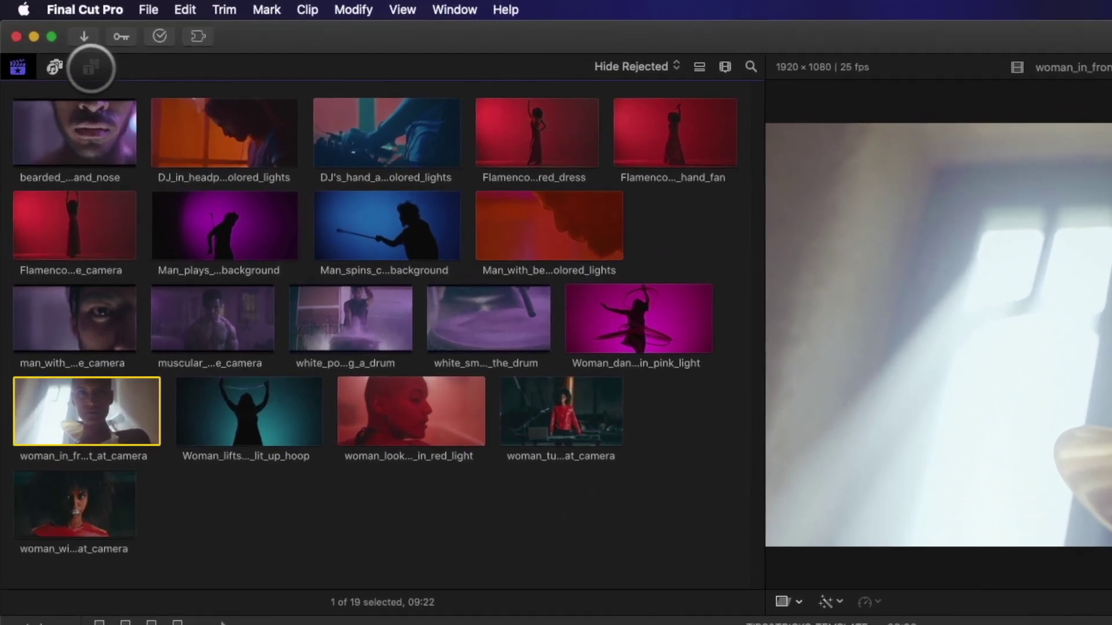
- Drag the motionVFX Project_1471_Project generator into the TIPS&TRICKS_TEMPLATE timeline as a 45:16 clip
click(61, 45)
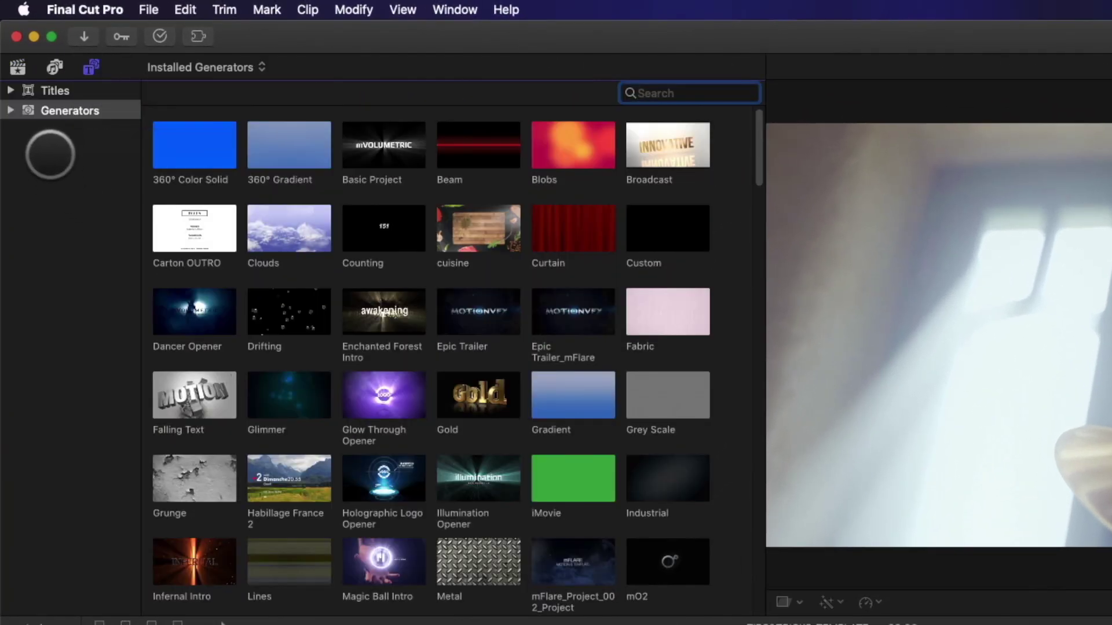
click(13, 111)
click(11, 111)
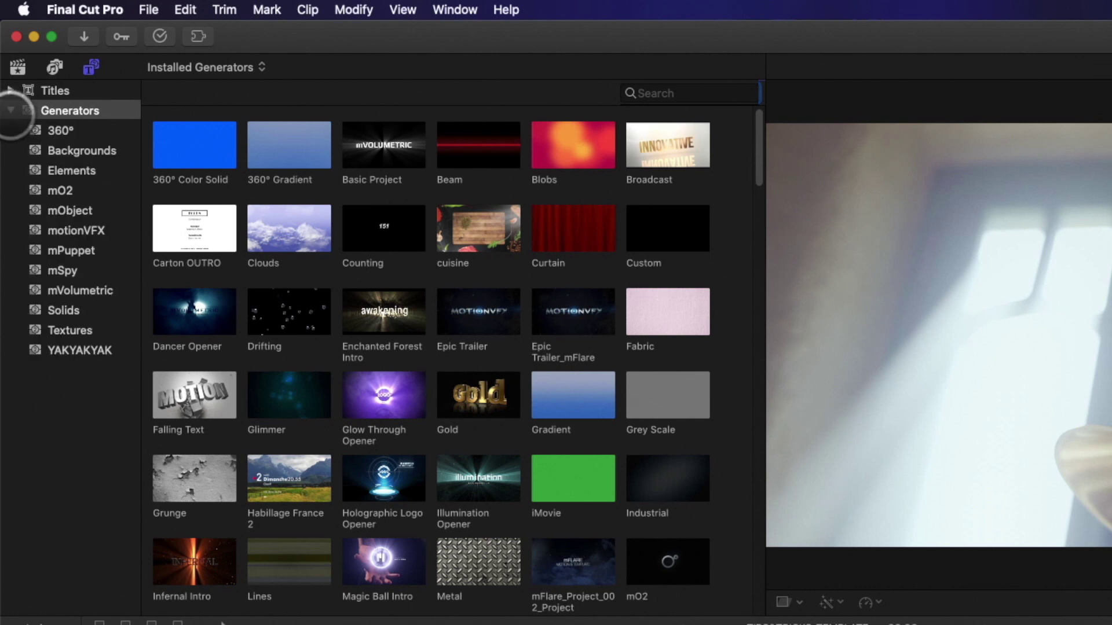
click(58, 231)
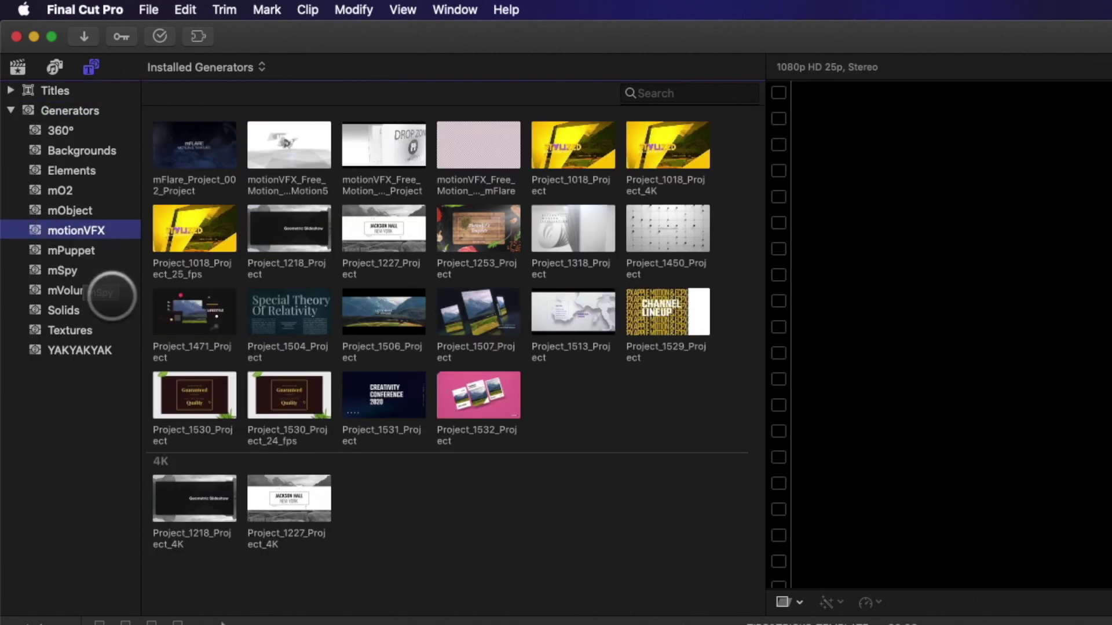
click(157, 323)
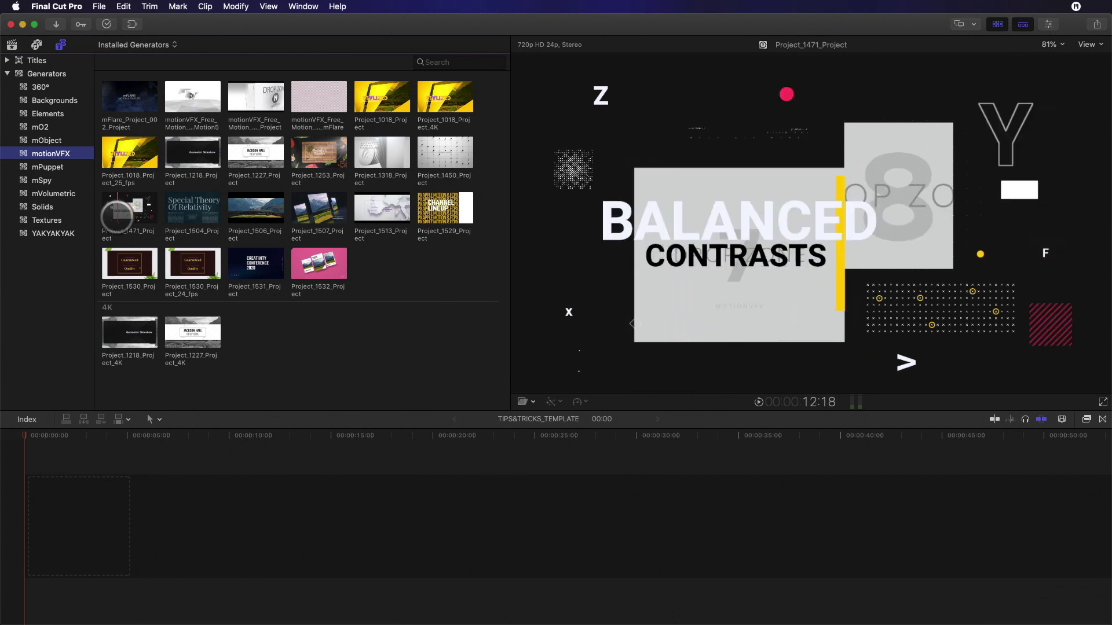
click(117, 217)
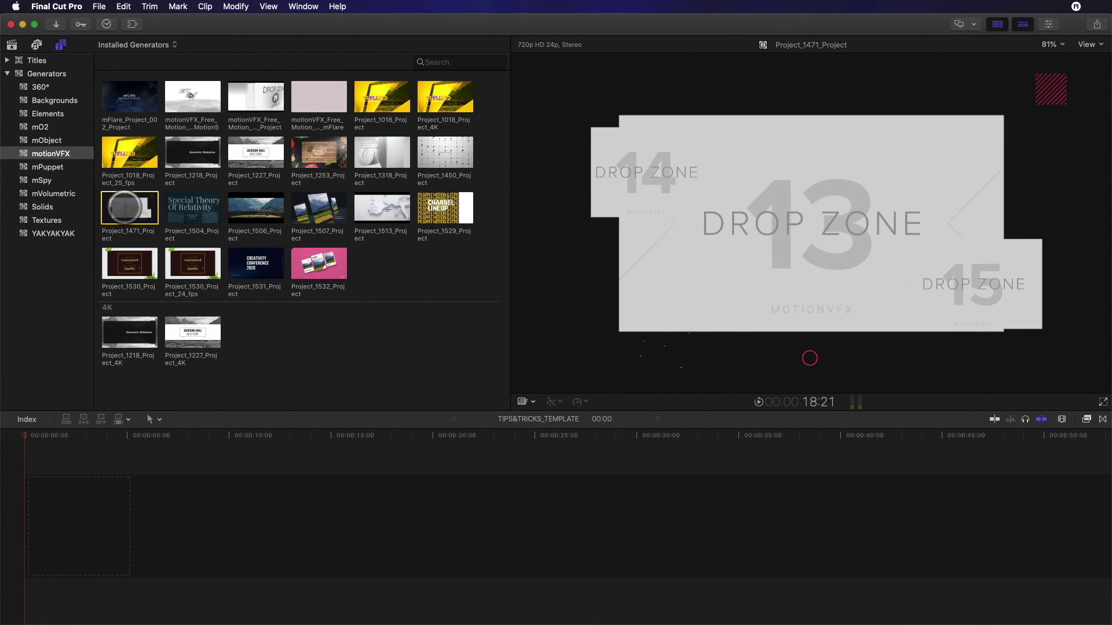
drag(128, 209, 191, 501)
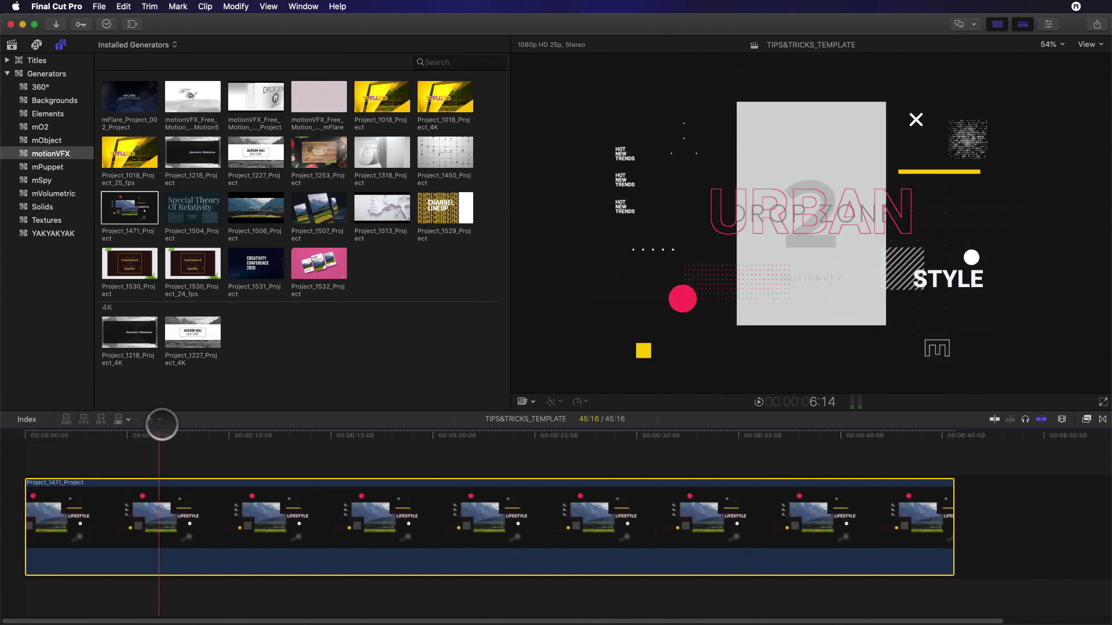
- Place the red-moon music clip from the library's audio under the Project_1471 clip
click(11, 44)
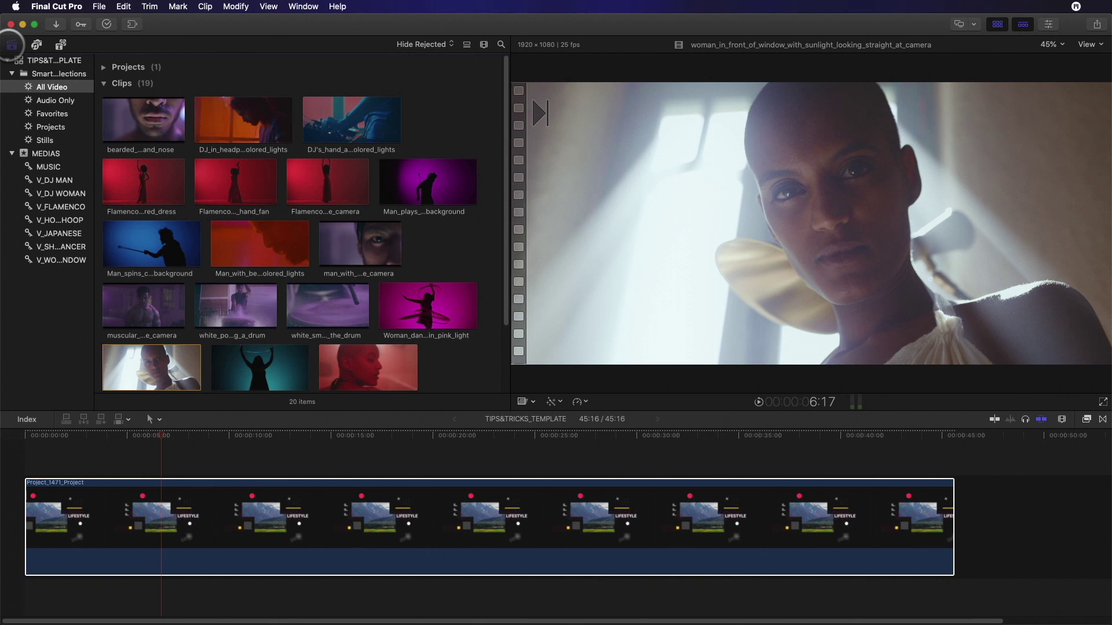
click(49, 100)
click(133, 92)
drag(133, 93, 23, 604)
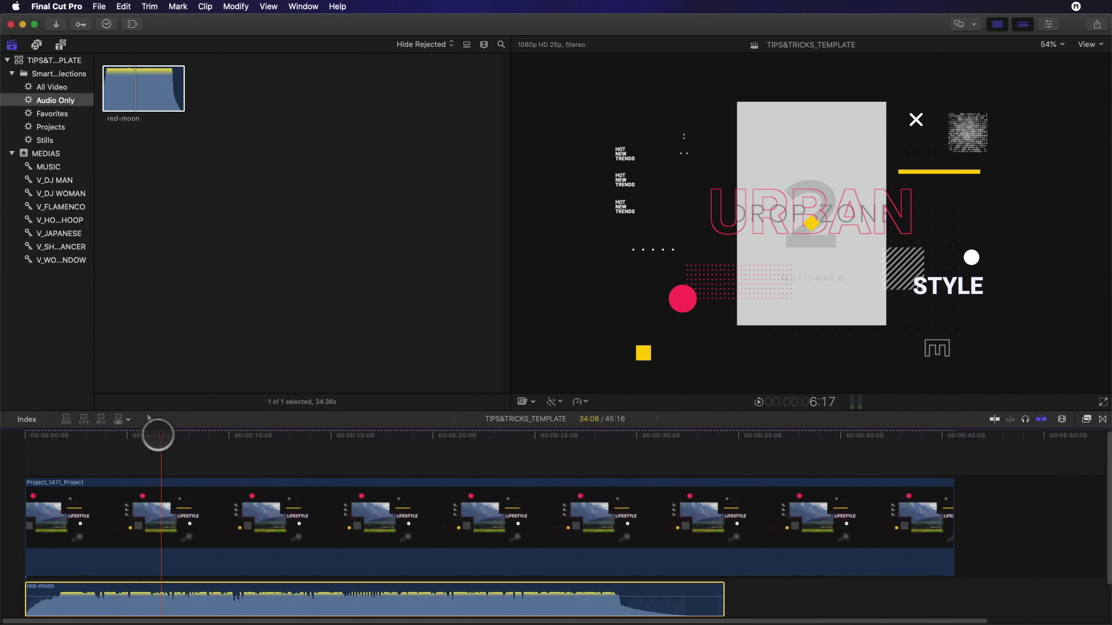
- Trim the Project_1471 clip's end so the project runs 34:08, and lower the music volume
drag(158, 435, 220, 451)
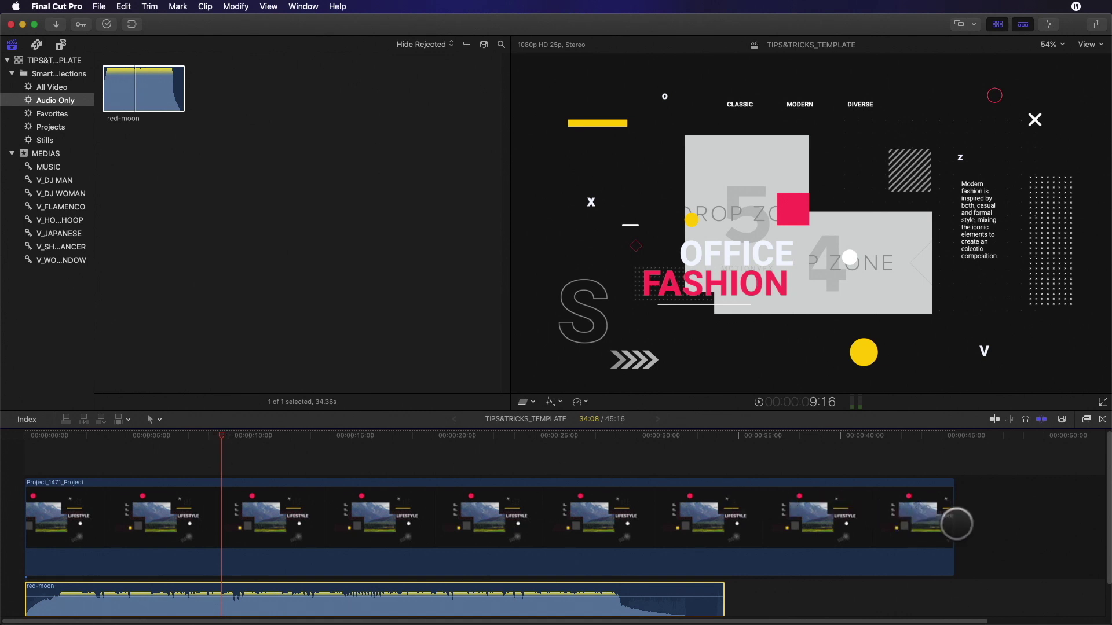
drag(953, 526, 684, 533)
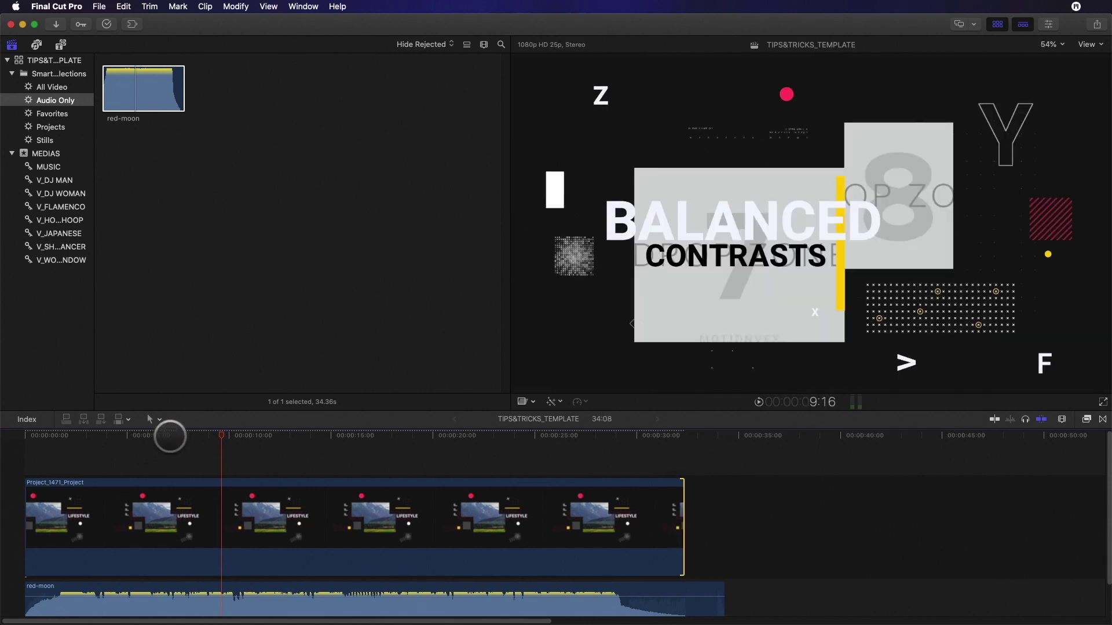
drag(170, 436, 18, 454)
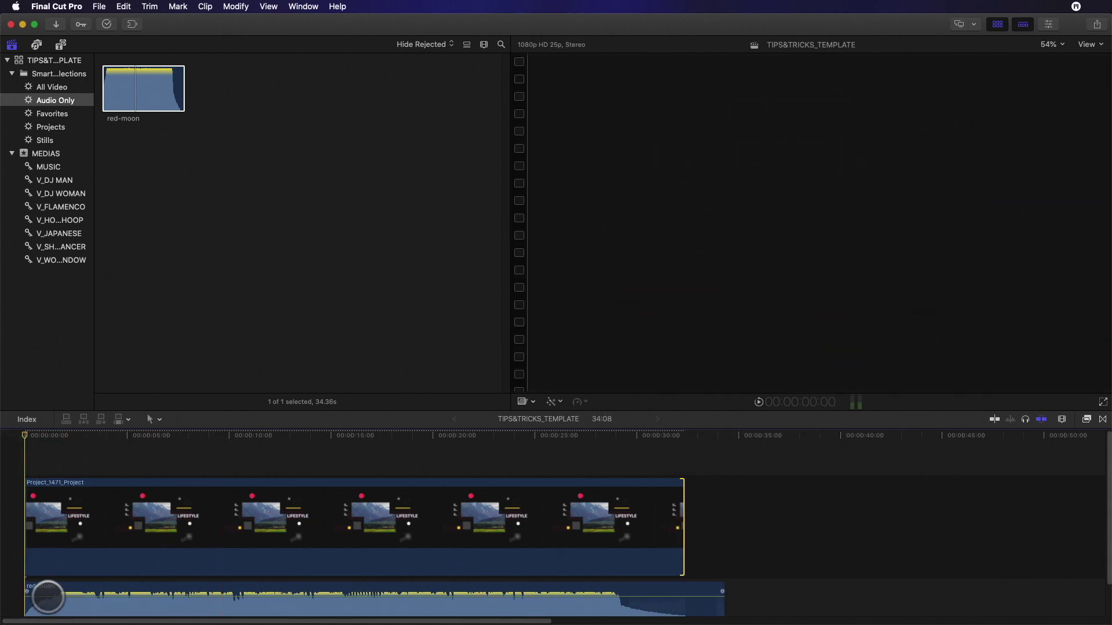
drag(48, 594, 48, 600)
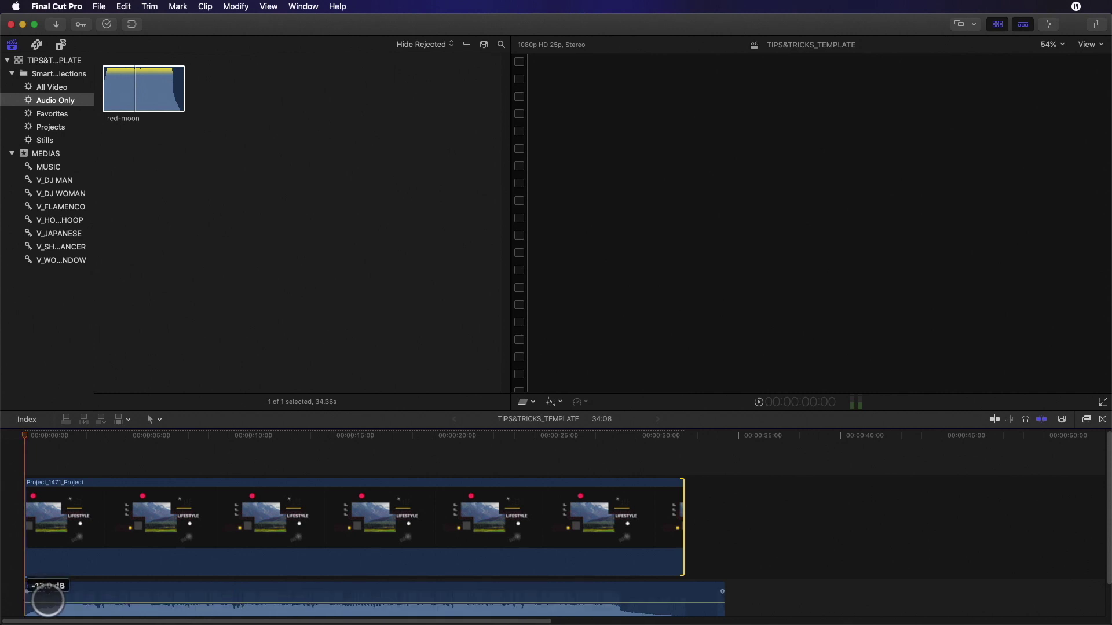
- Shorten the Project_1471 clip, then extend its end back to about 32:03, checking by playback
key(space)
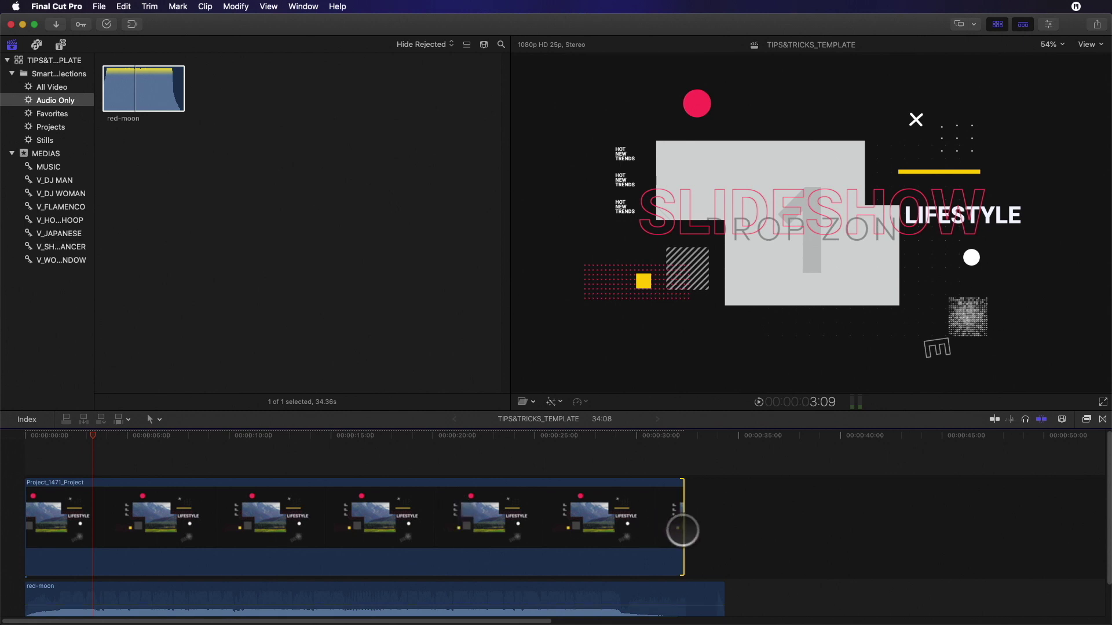
drag(682, 530, 209, 526)
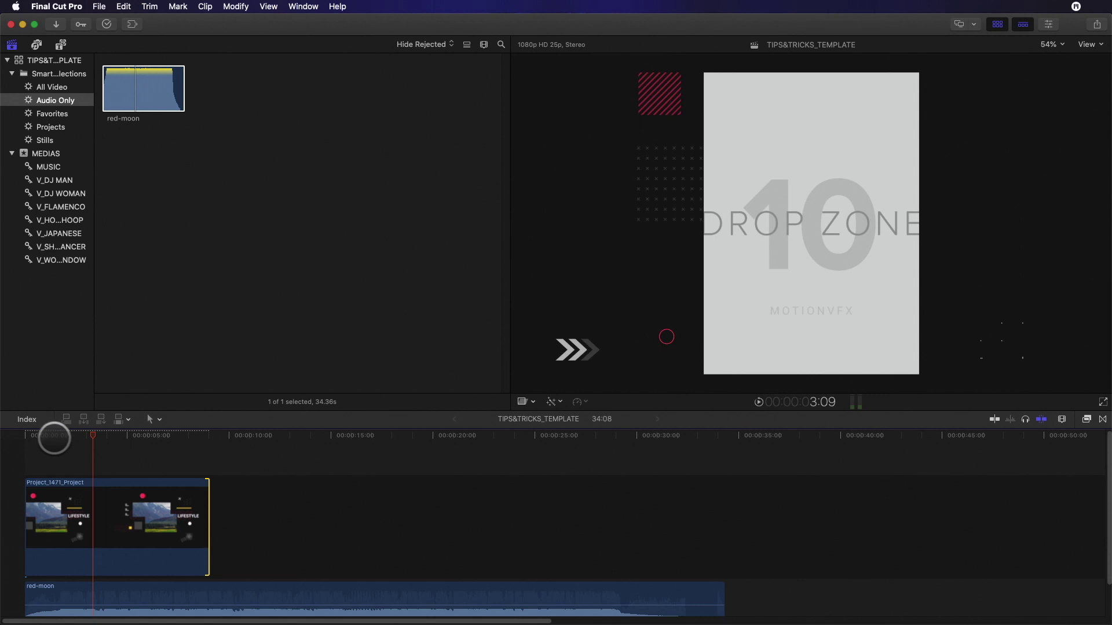
drag(54, 438, 6, 443)
key(space)
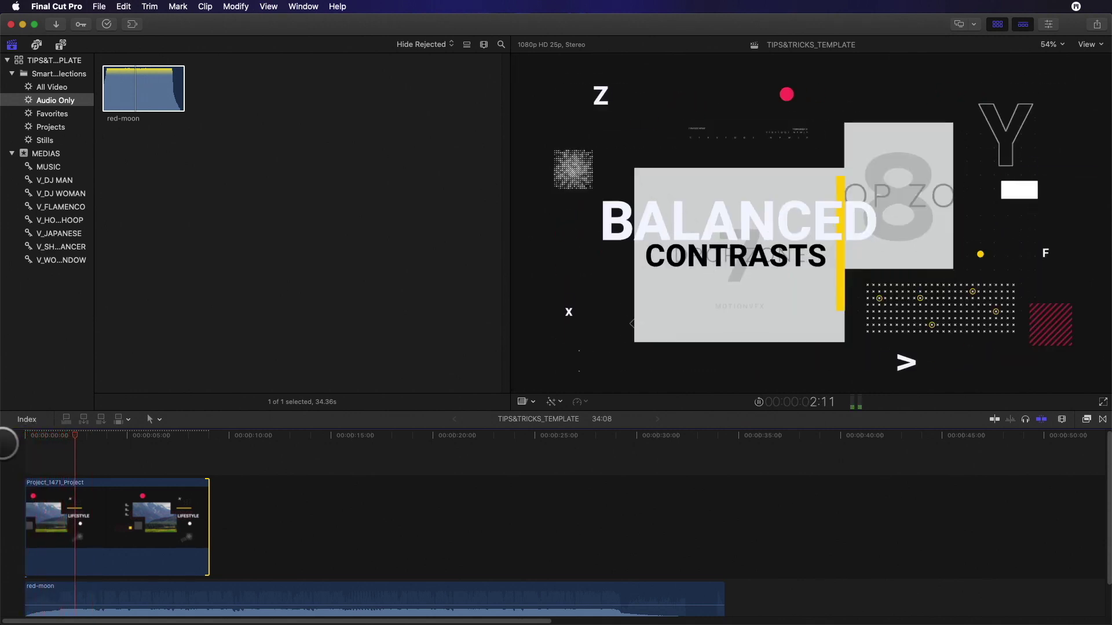
key(space)
drag(208, 528, 677, 510)
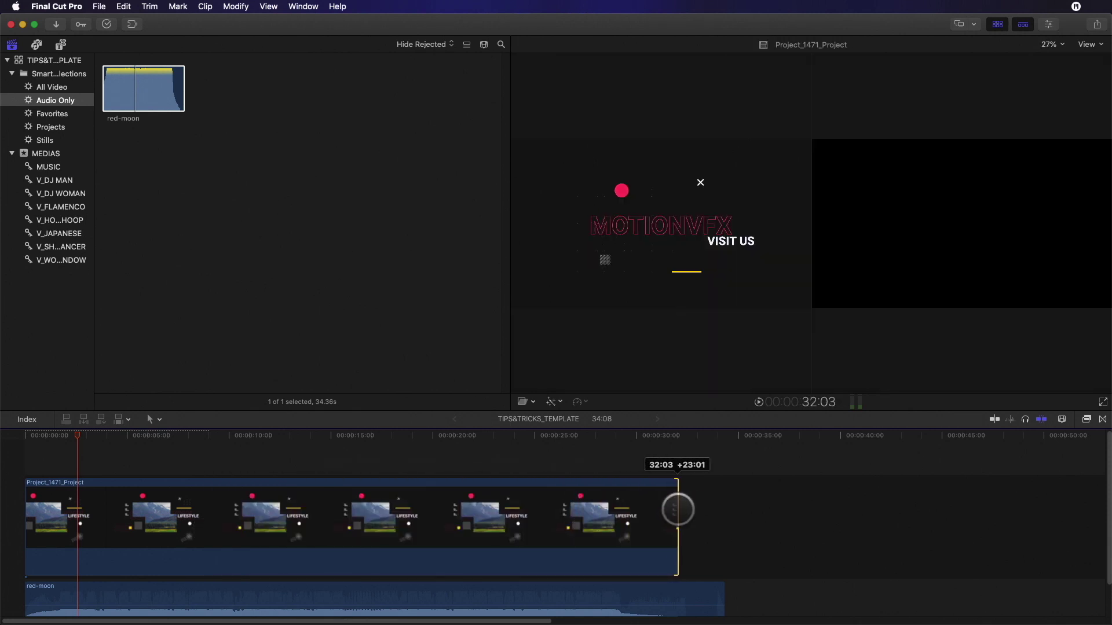
key(space)
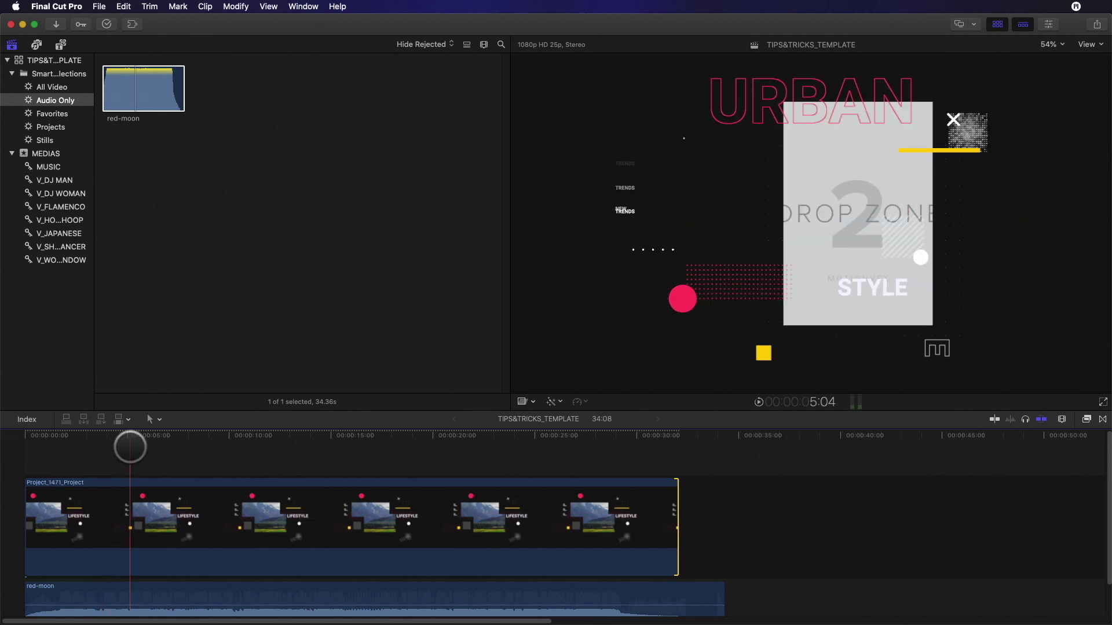
click(132, 514)
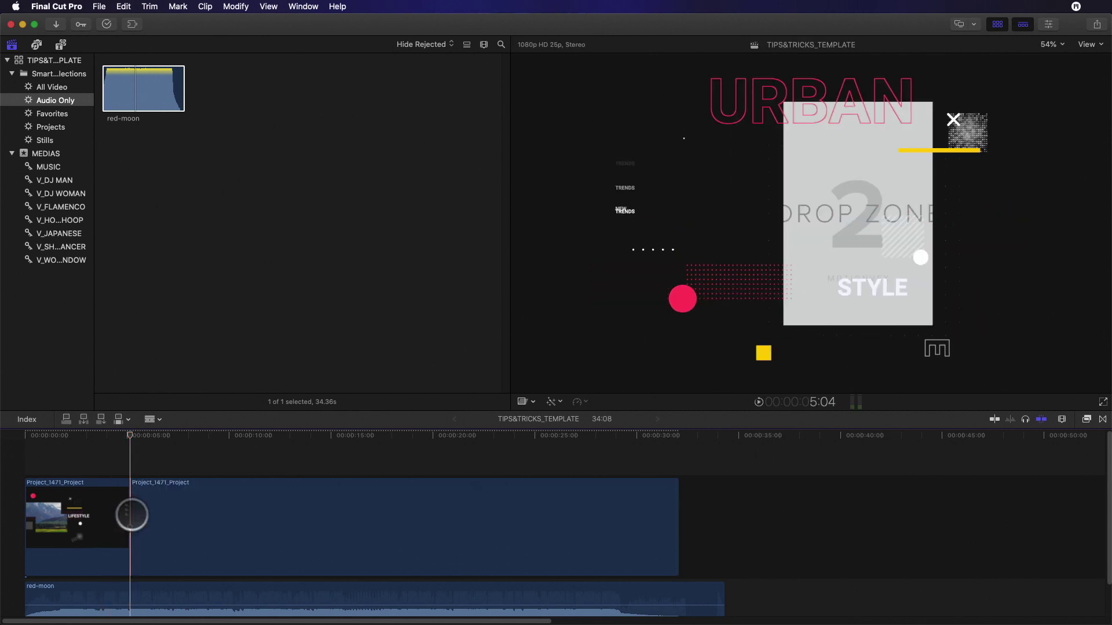
key(a)
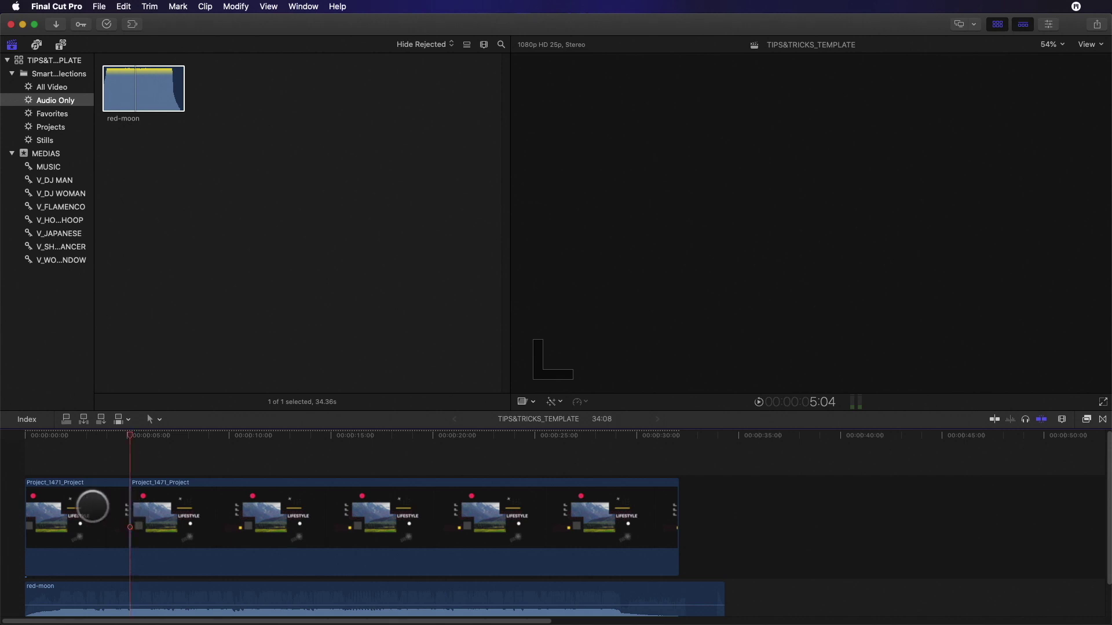
click(91, 509)
click(227, 519)
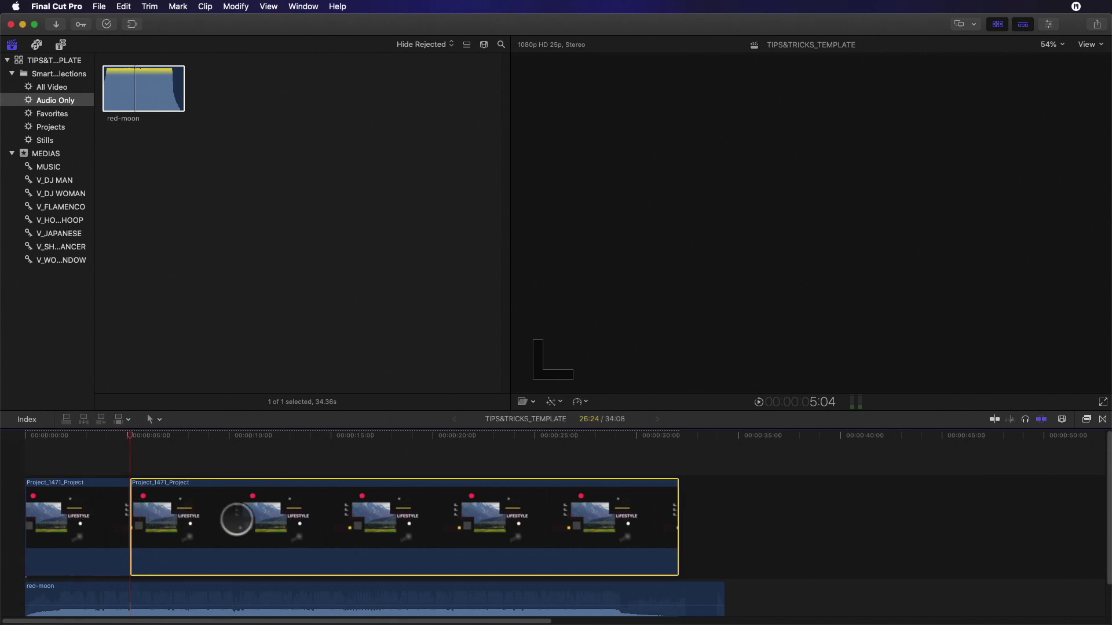
click(88, 506)
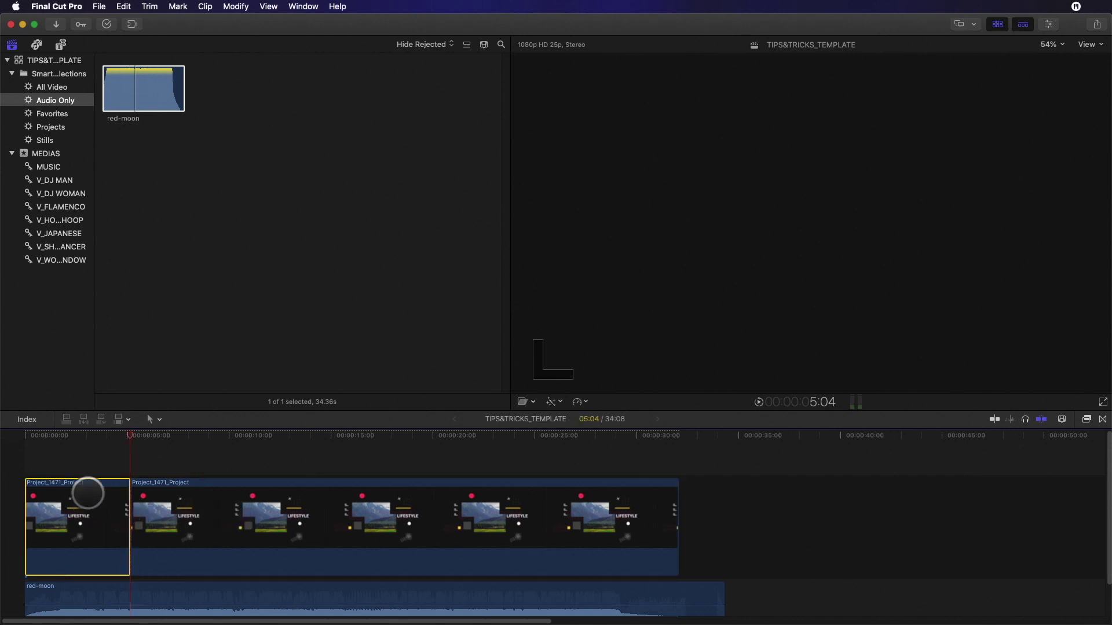
click(115, 437)
mouse_move(113, 438)
mouse_down()
mouse_move(29, 450)
mouse_move(96, 441)
mouse_up()
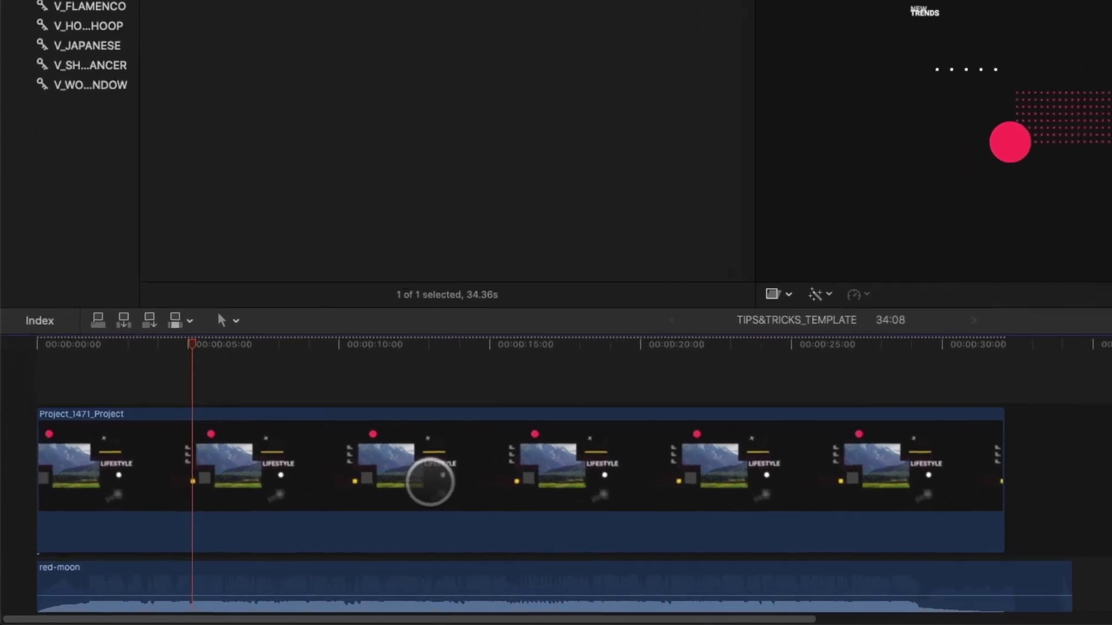
- Turn the Project_1471 clip into a compound clip named TIPS&TRICKS_TEMPLATE CC
click(290, 530)
right_click(291, 530)
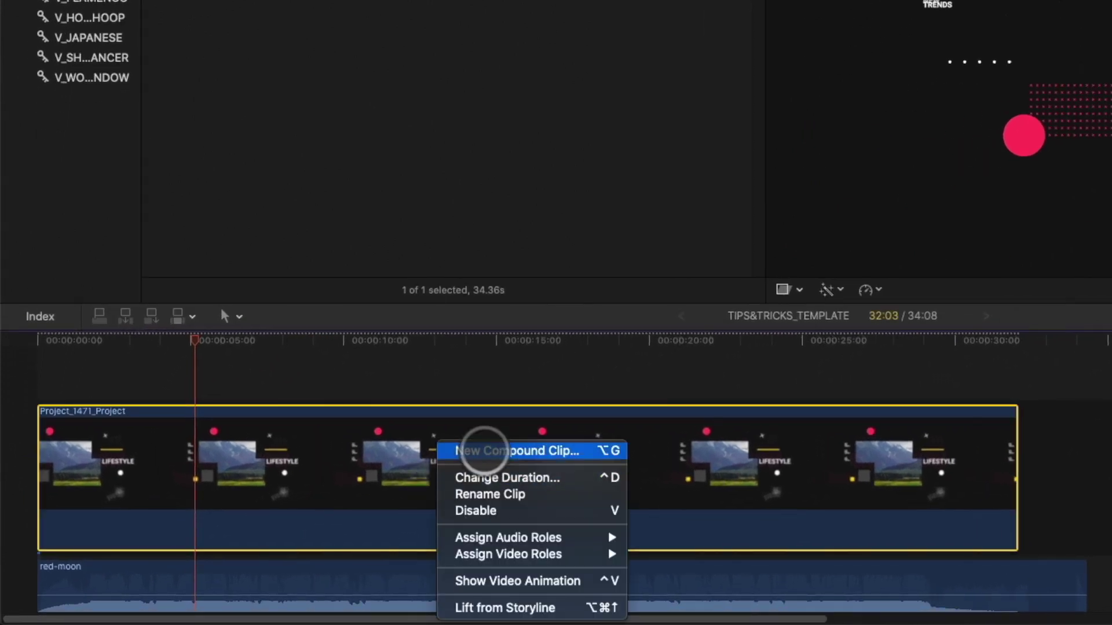
click(471, 451)
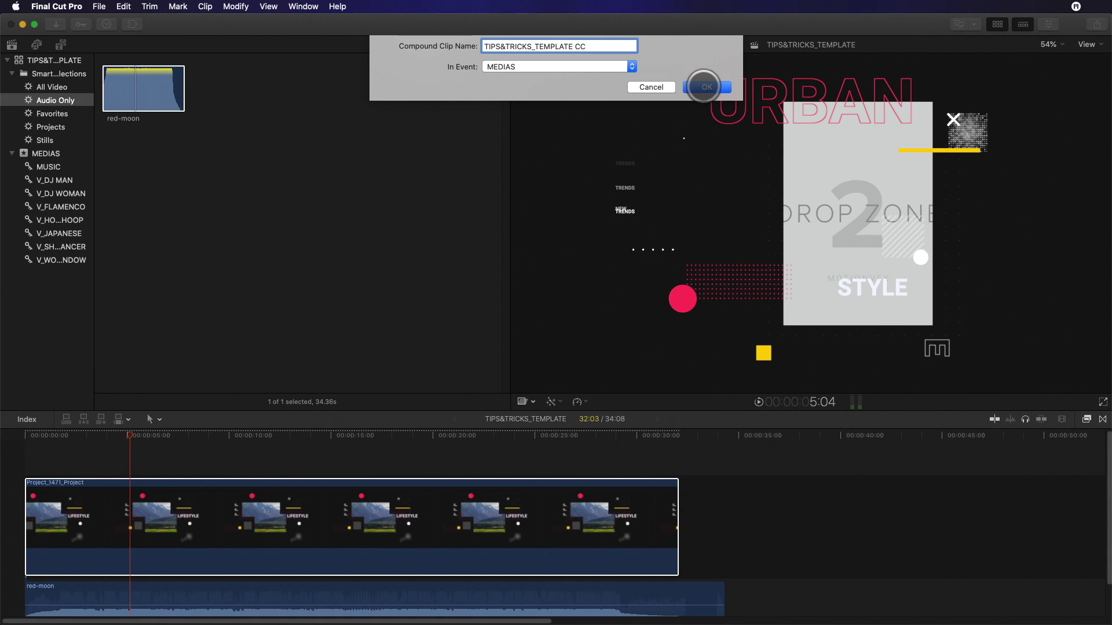
click(703, 87)
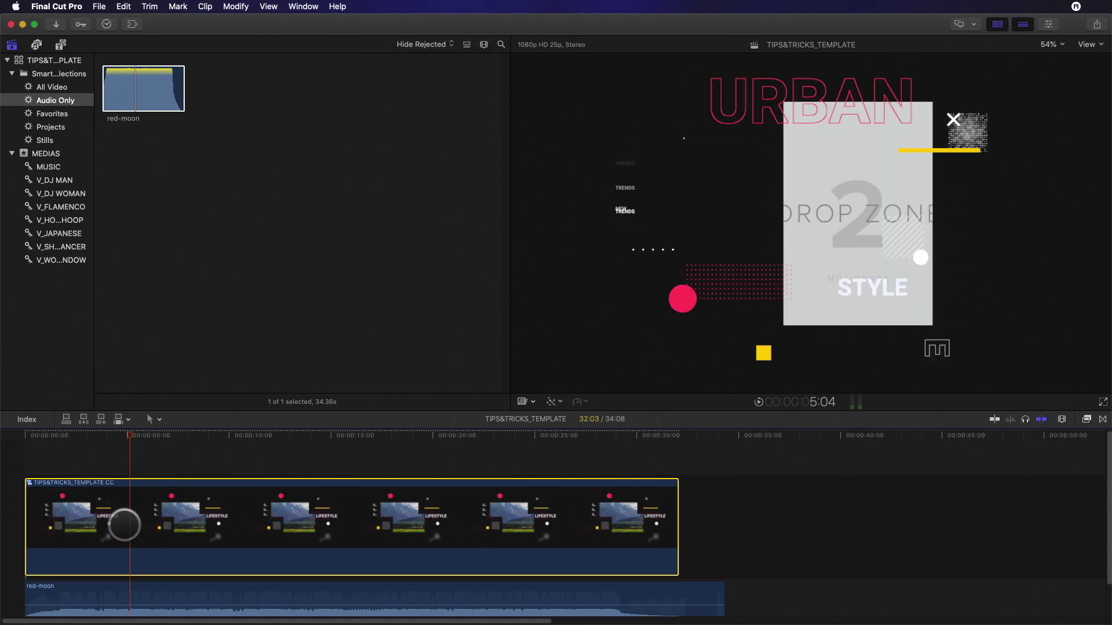
- Blade the compound clip at the playhead near 4 seconds and return to the Select tool
click(131, 531)
key(a)
drag(119, 446, 20, 450)
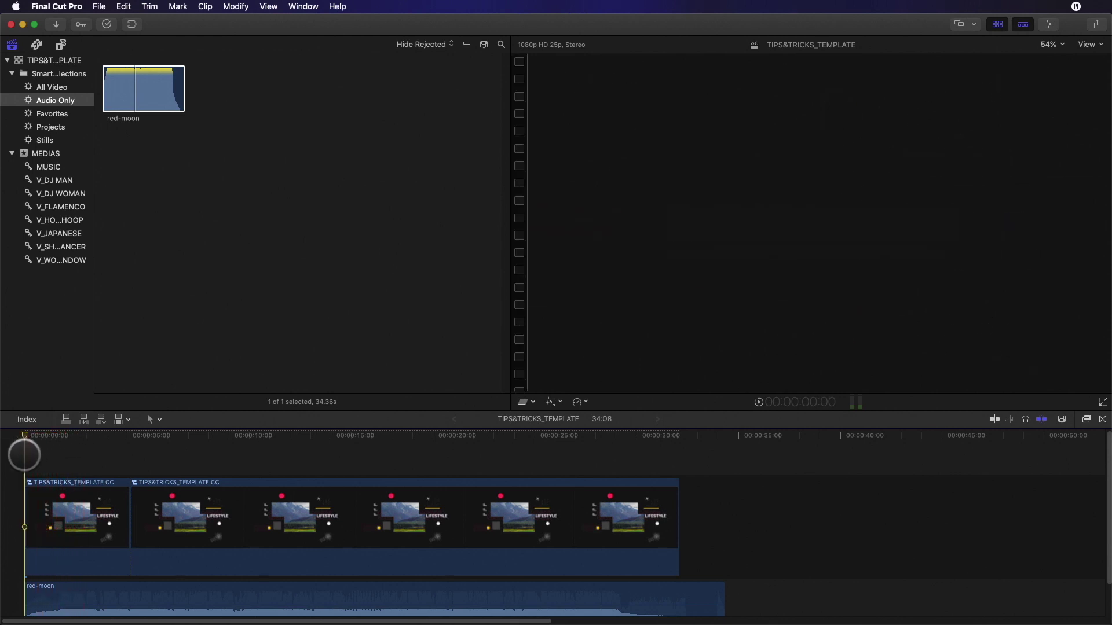
- Preview the template frames and move the short third template clip into second position
key(space)
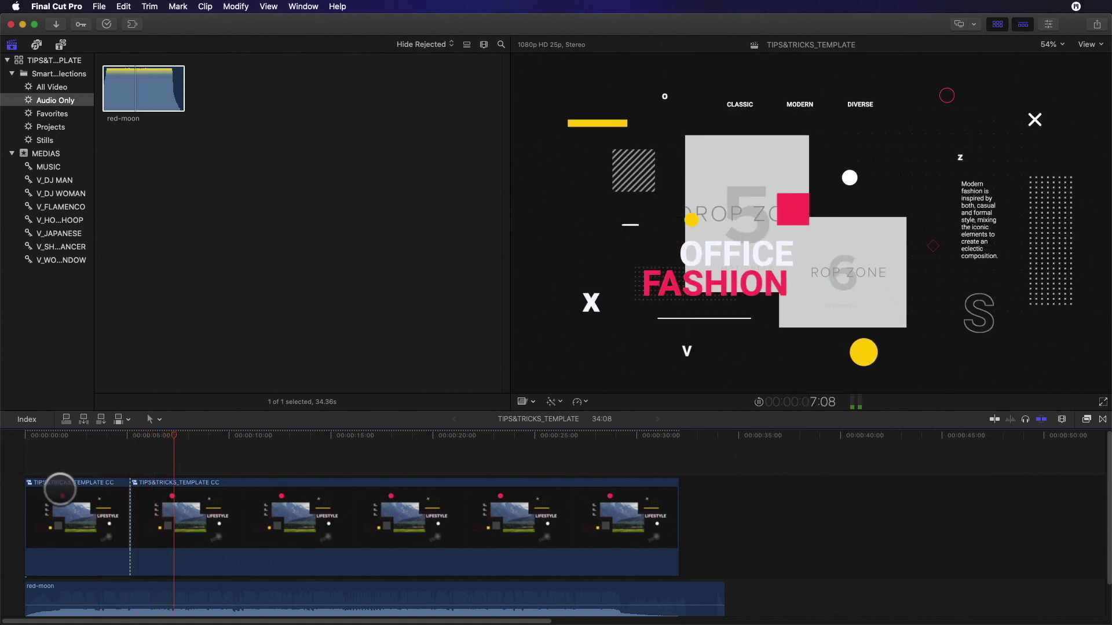
click(60, 489)
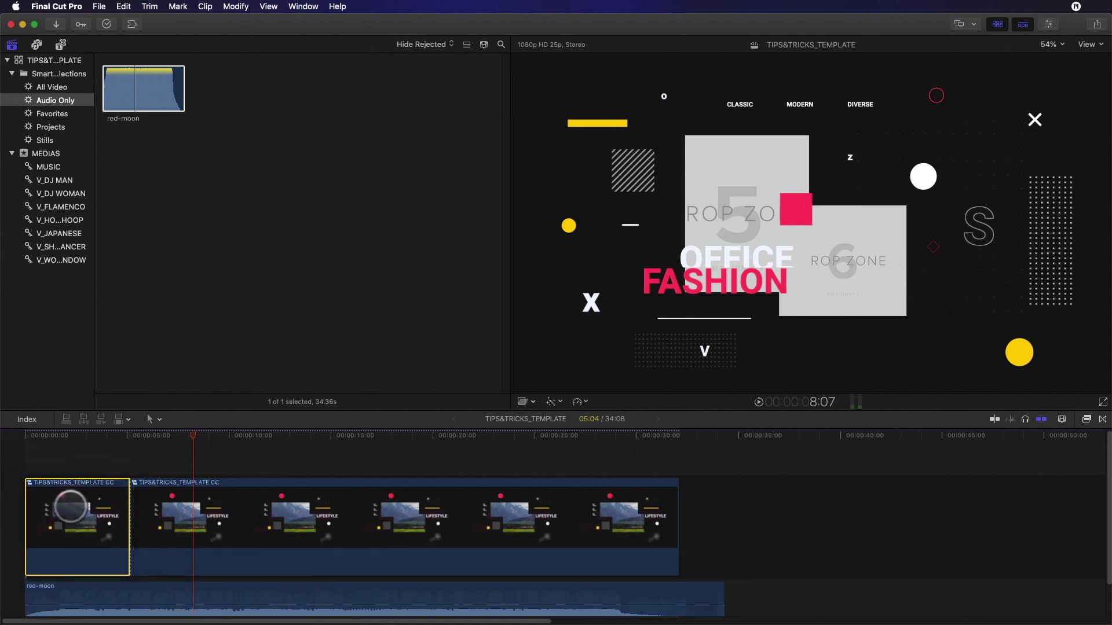
drag(194, 429, 263, 428)
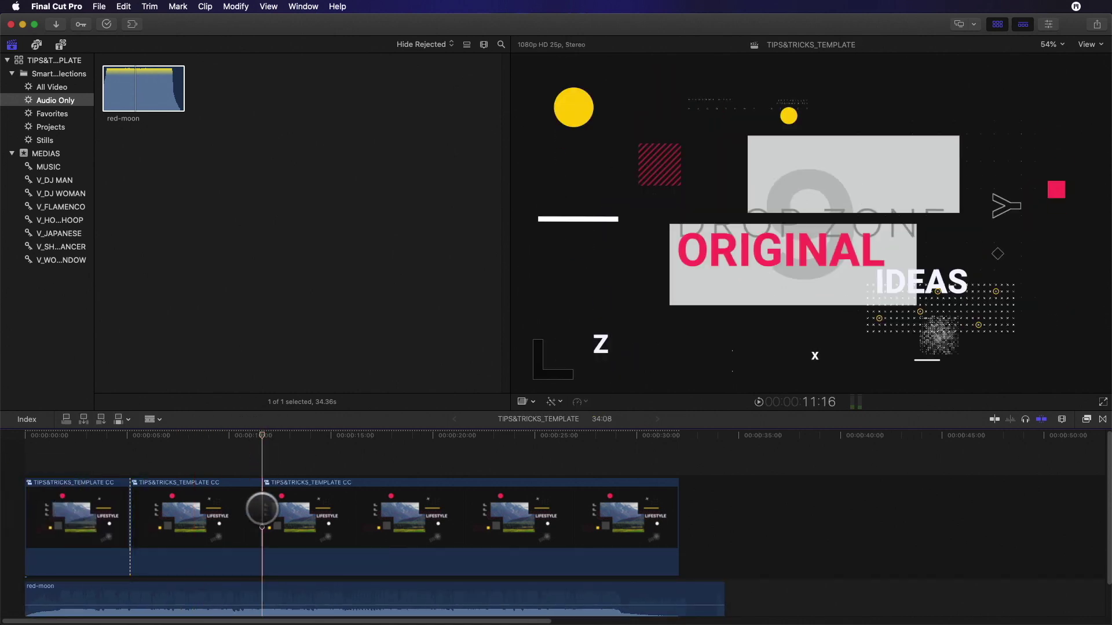
drag(262, 510, 342, 434)
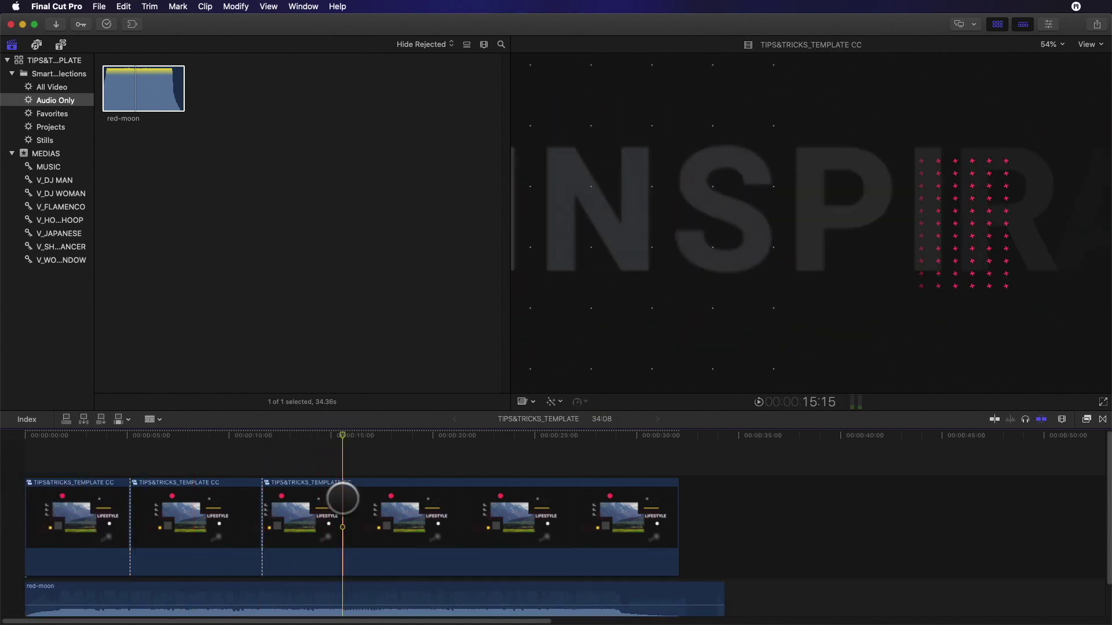
drag(307, 521, 166, 517)
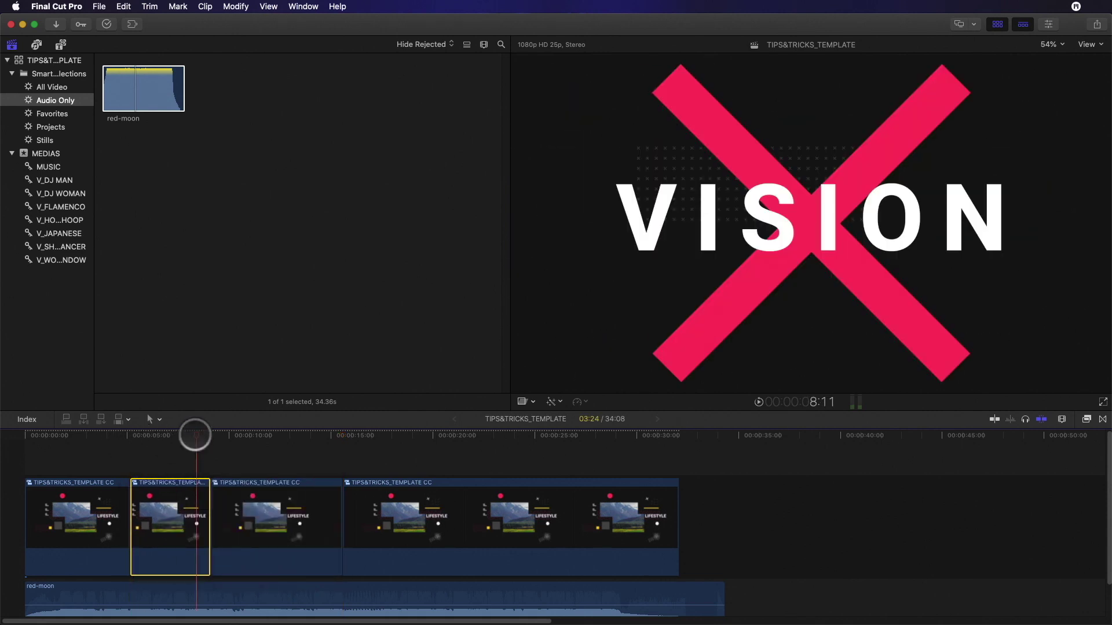
click(177, 435)
- Inside the compound clip, change Project_1471_Project's Main Color 01 from yellow to blue and review the frames
click(1048, 23)
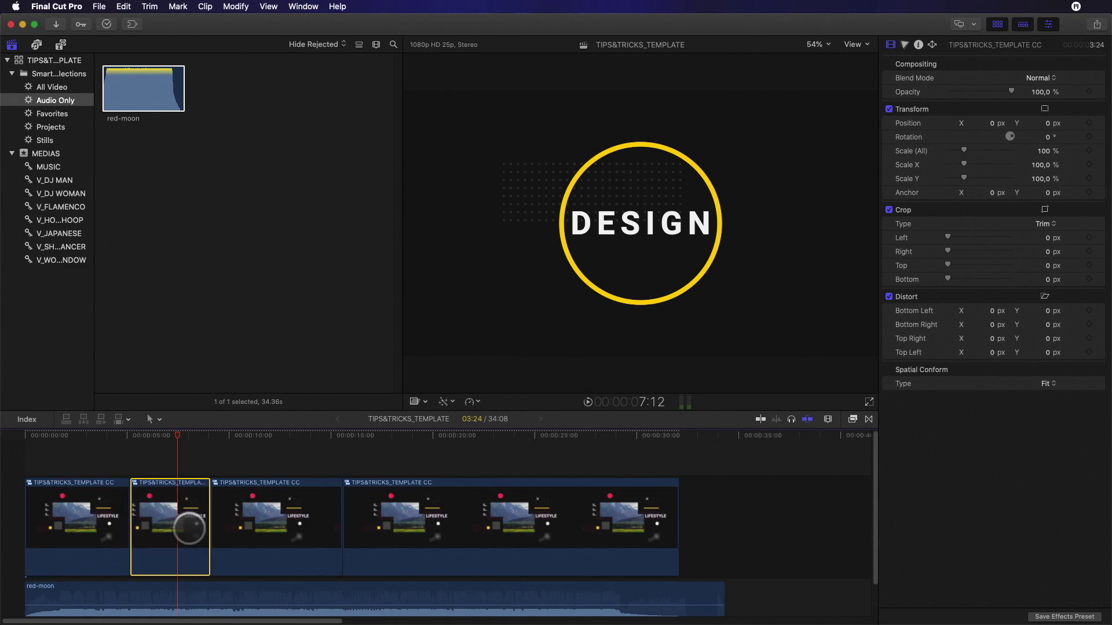
double_click(170, 523)
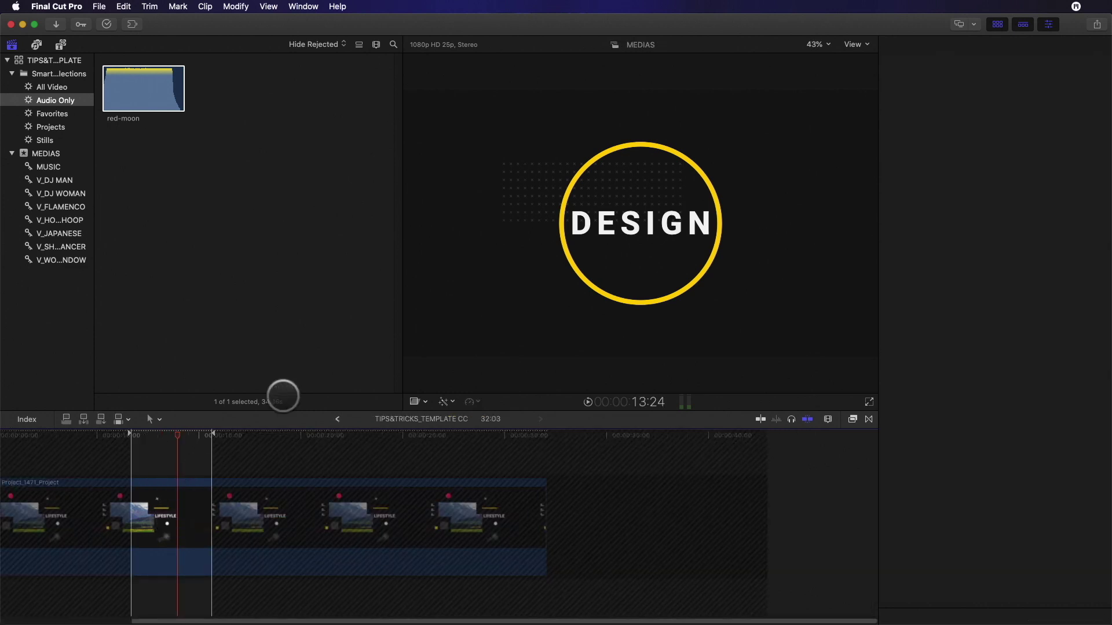
click(752, 223)
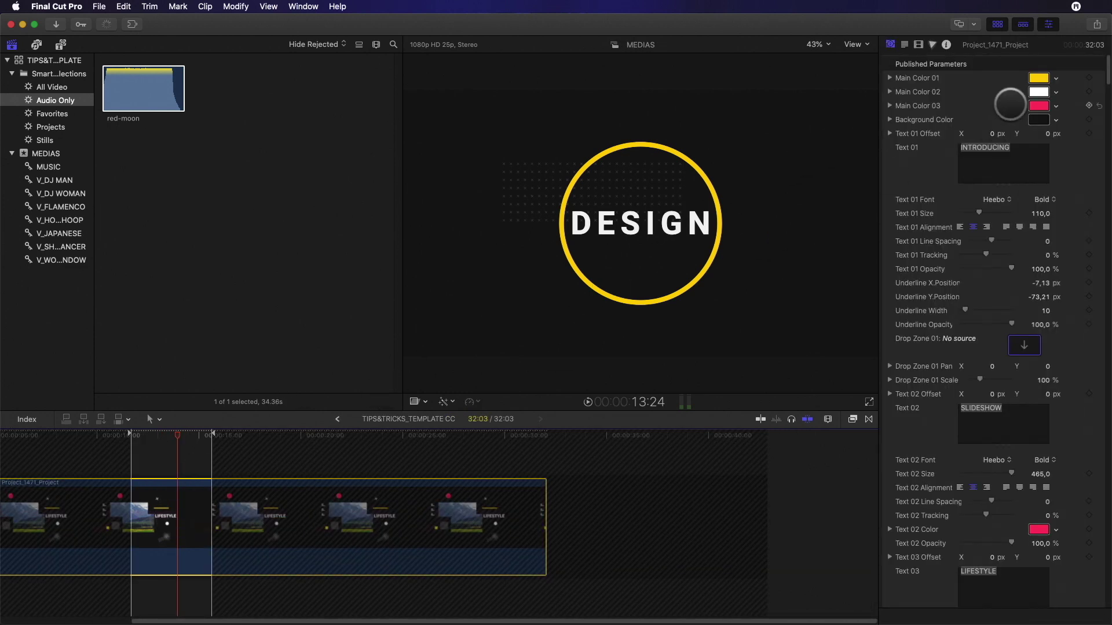
click(1038, 78)
click(963, 502)
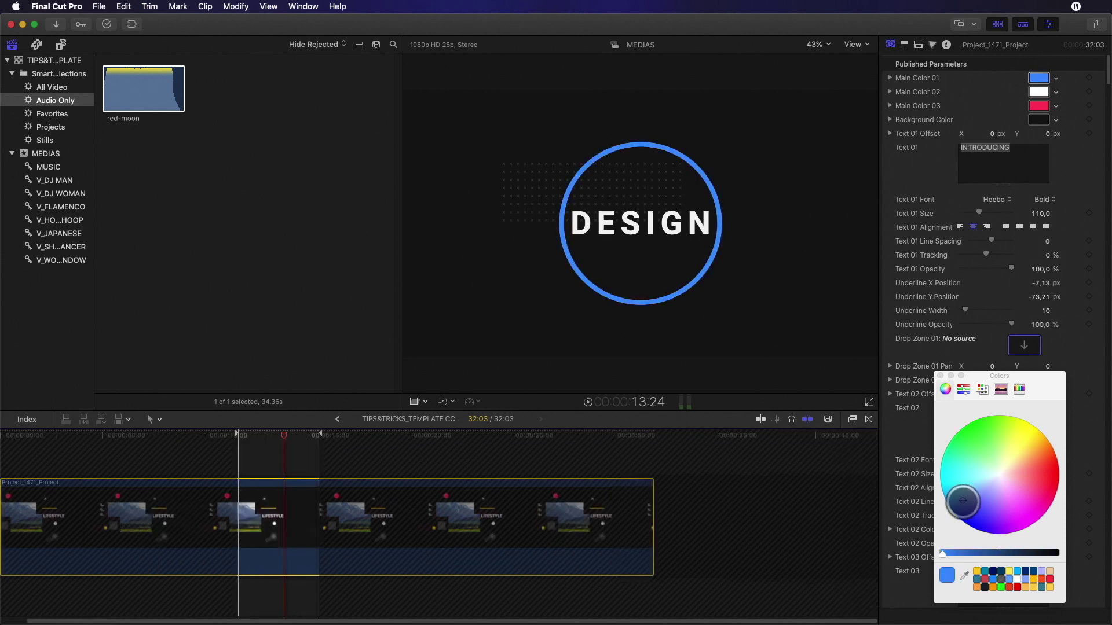
click(940, 375)
click(337, 419)
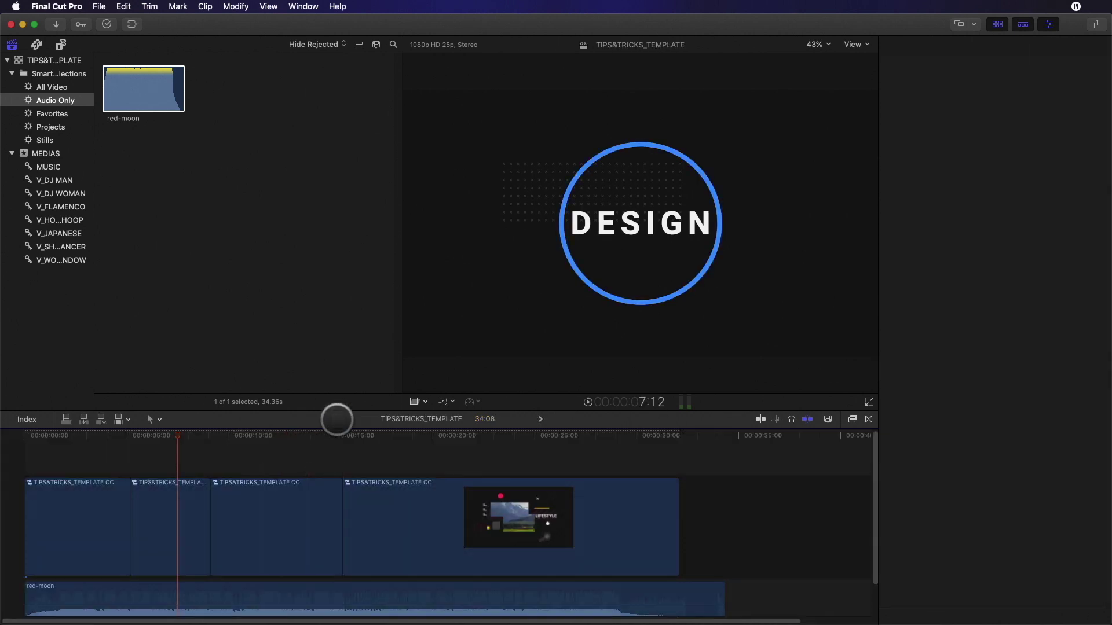
drag(137, 444, 95, 451)
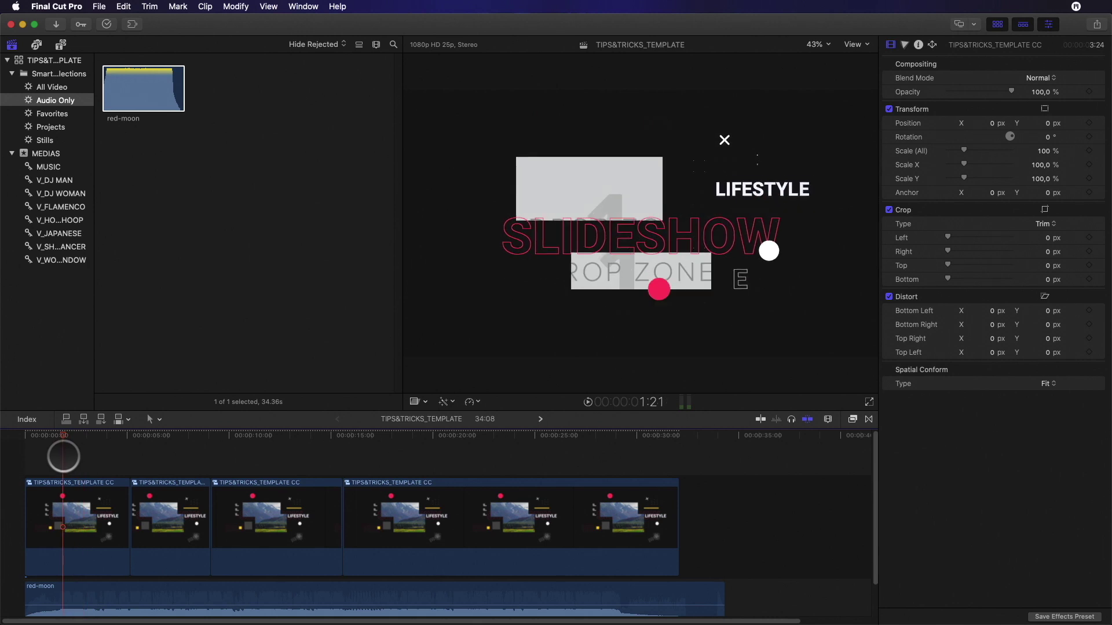
drag(63, 456, 260, 454)
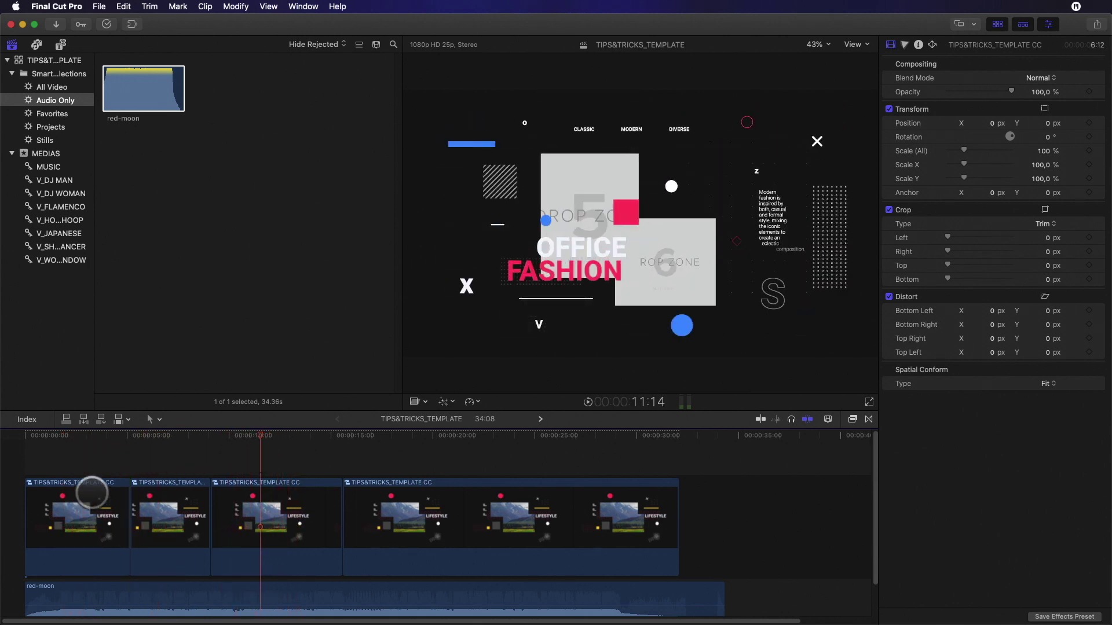
- Delete the three later template clips and show the motionVFX titles collection in the browser
drag(166, 455, 385, 513)
key(Delete)
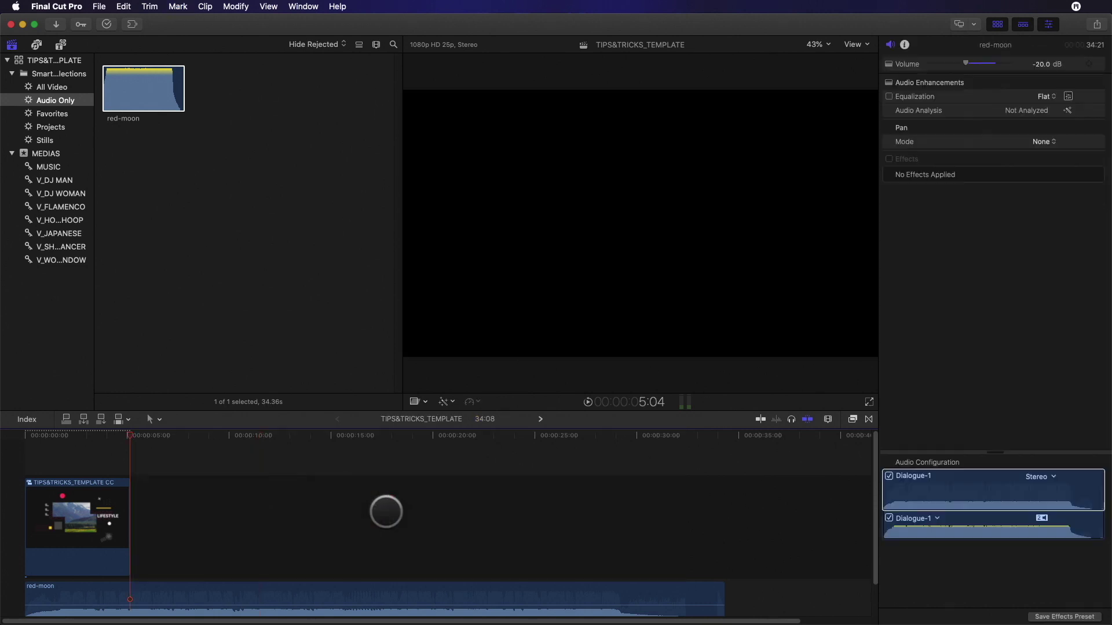
click(60, 44)
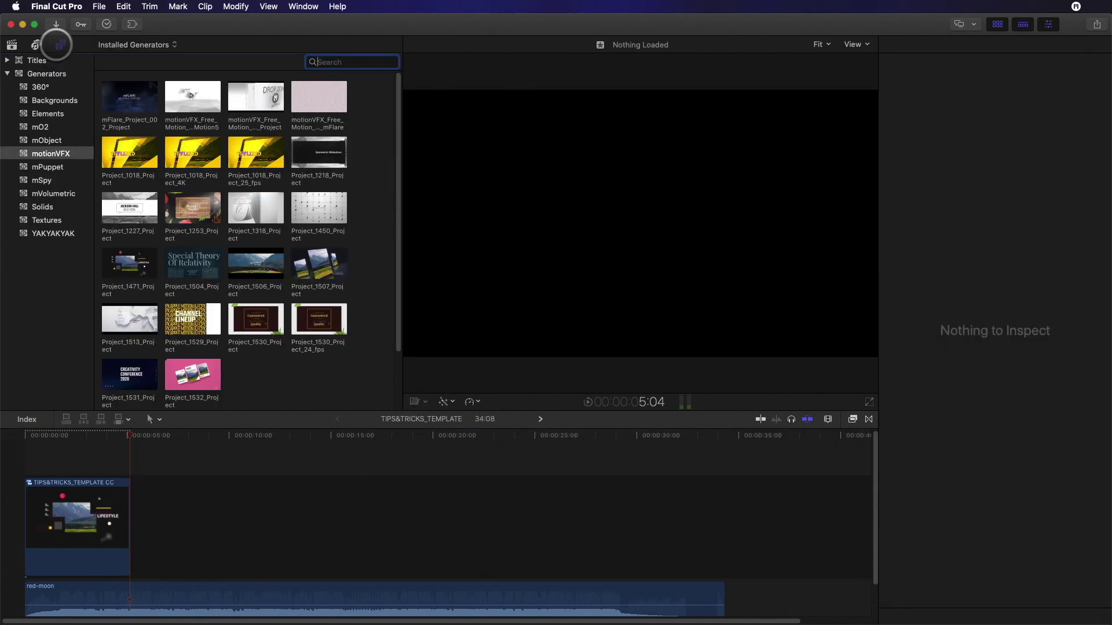
click(7, 73)
click(7, 60)
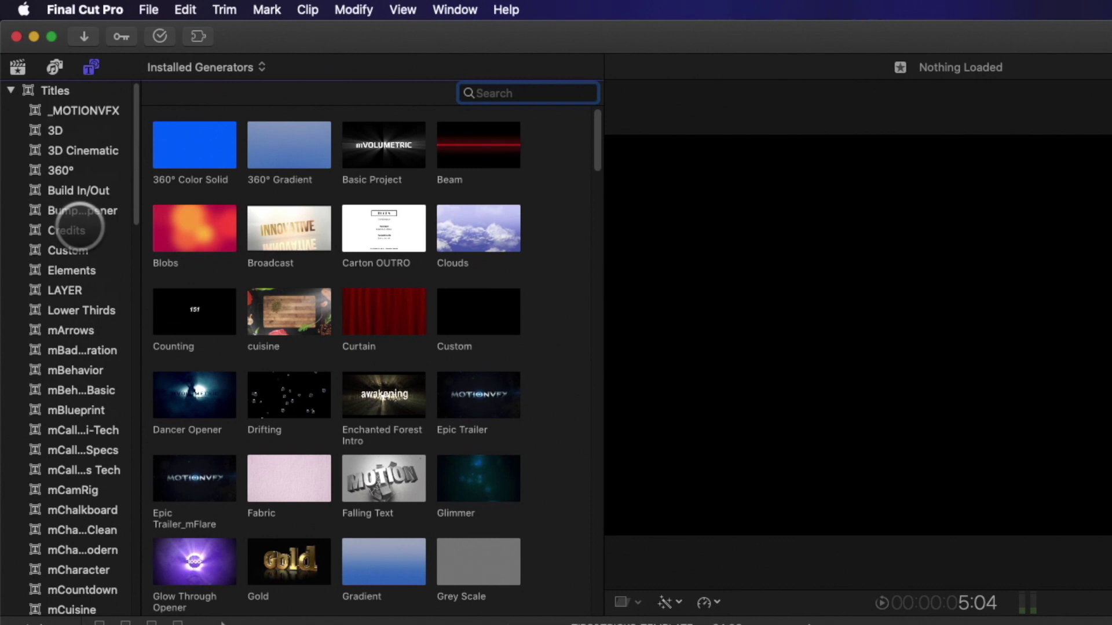
scroll(73, 357, down, 15)
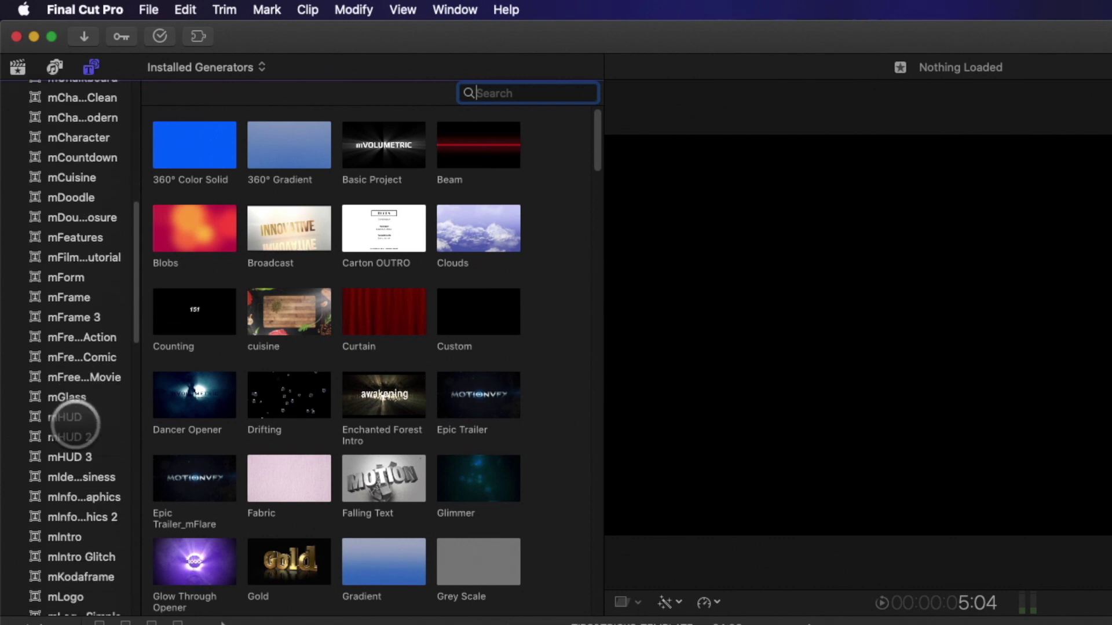
scroll(74, 424, down, 10)
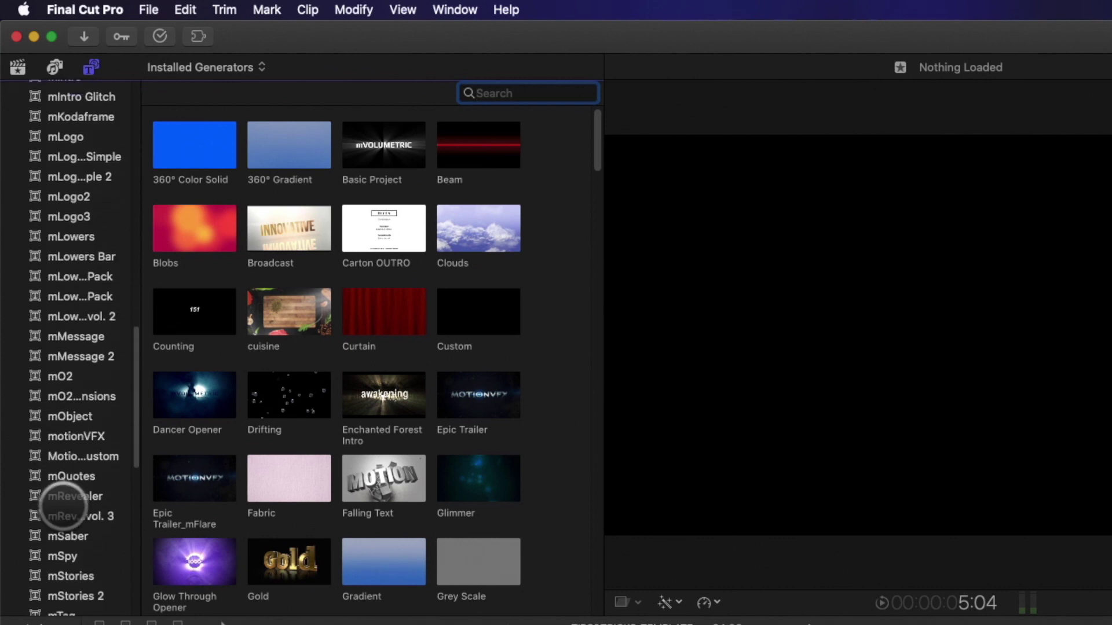
scroll(58, 431, down, 5)
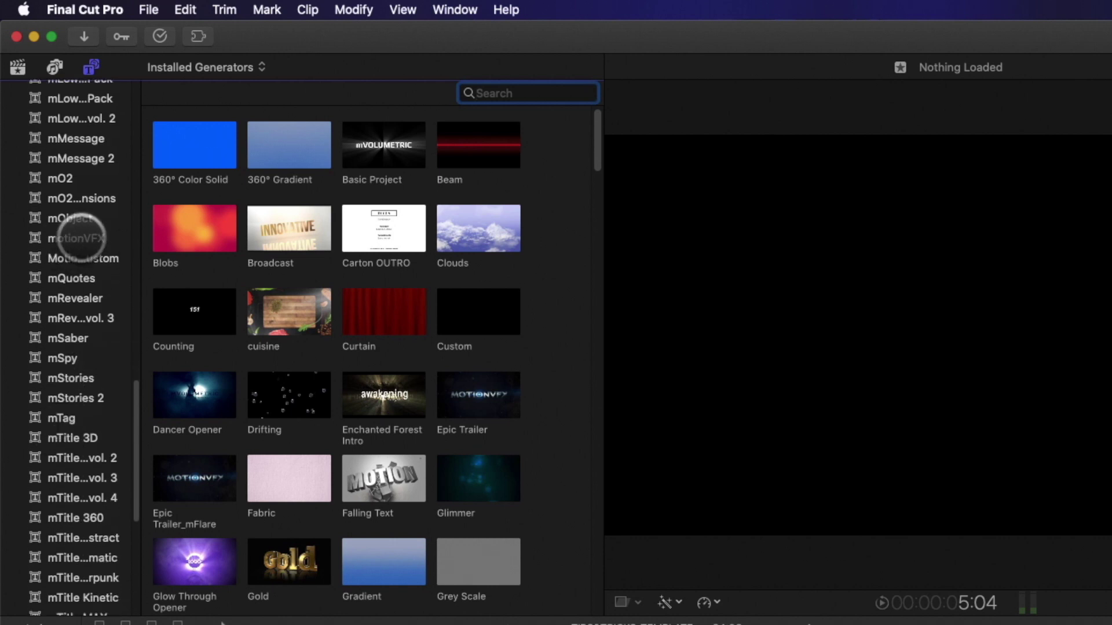
click(81, 237)
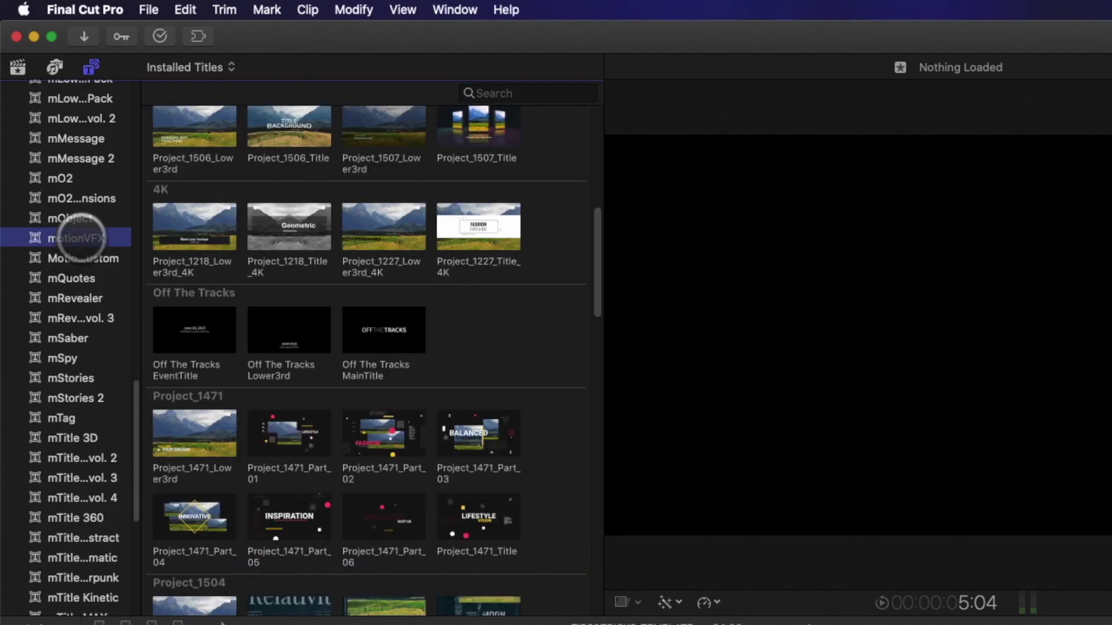
scroll(366, 273, down, 10)
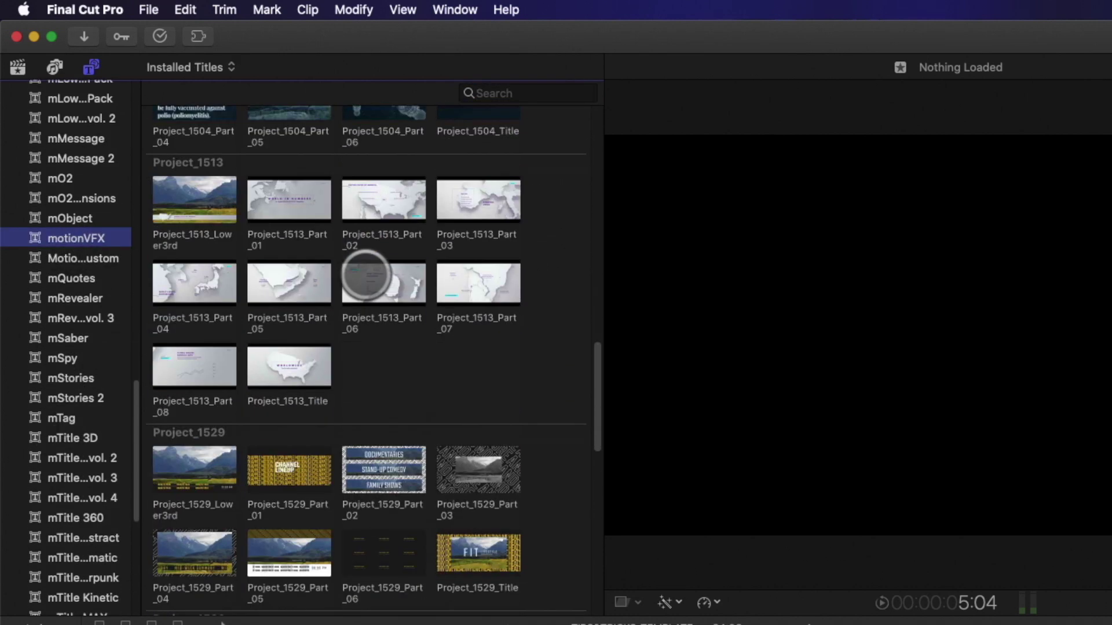
scroll(366, 275, down, 10)
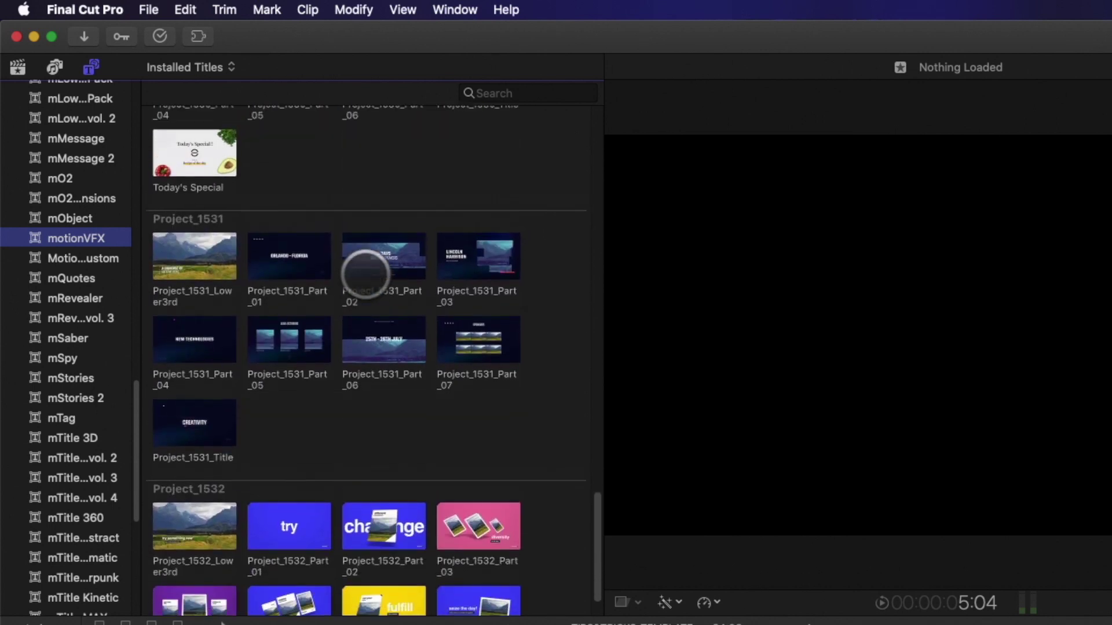
scroll(365, 273, up, 20)
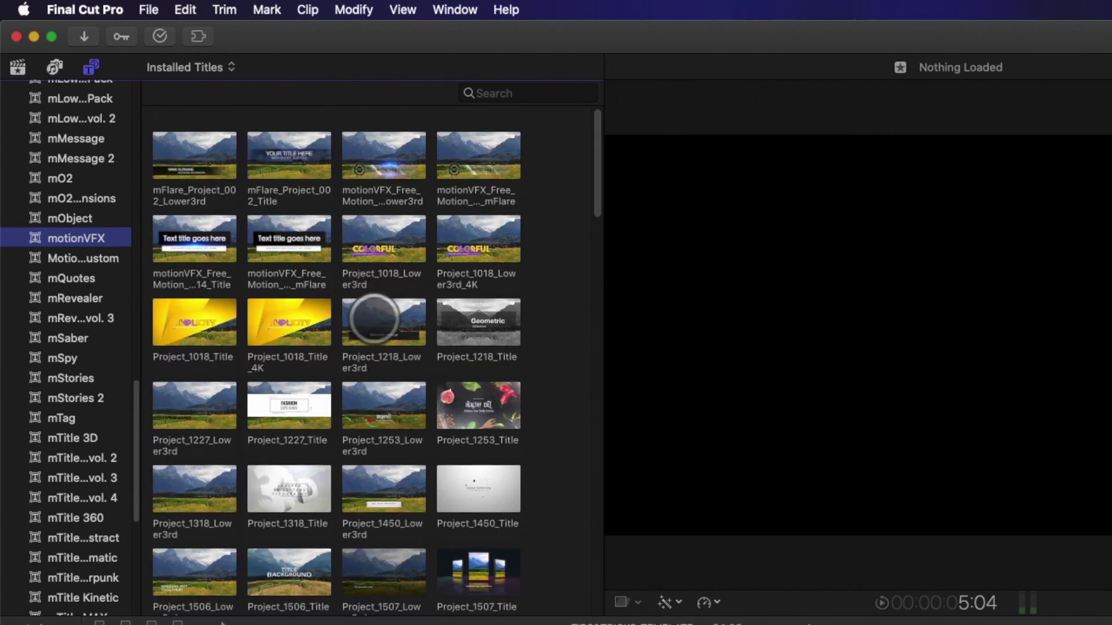
- Filter the titles by '1471' and preview the Project_1471 Lower3rd and Title titles
click(510, 94)
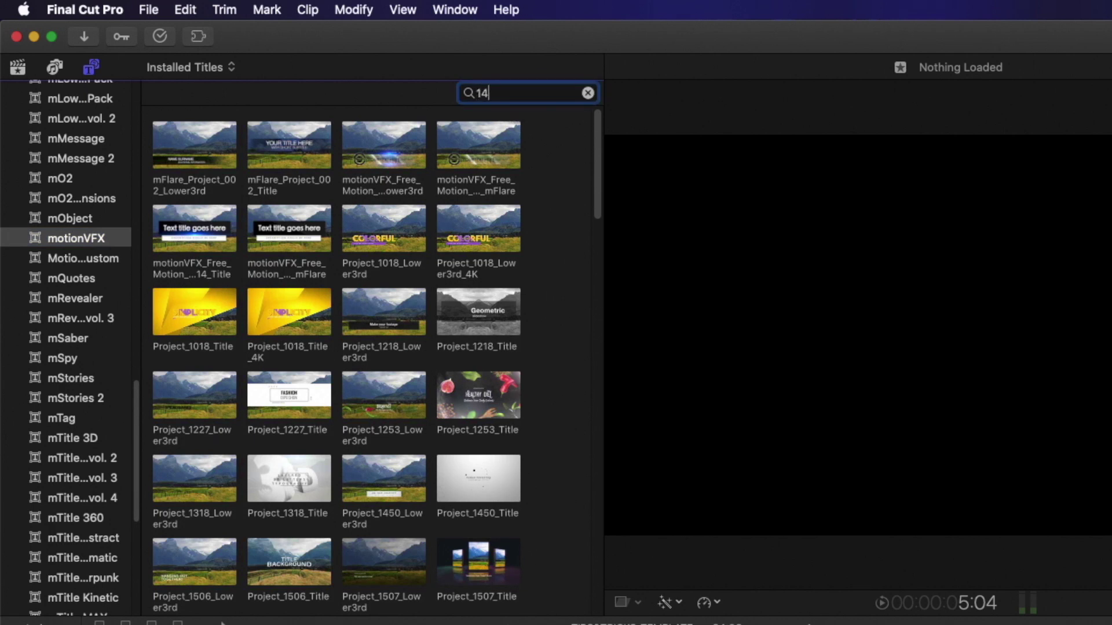
text(1471)
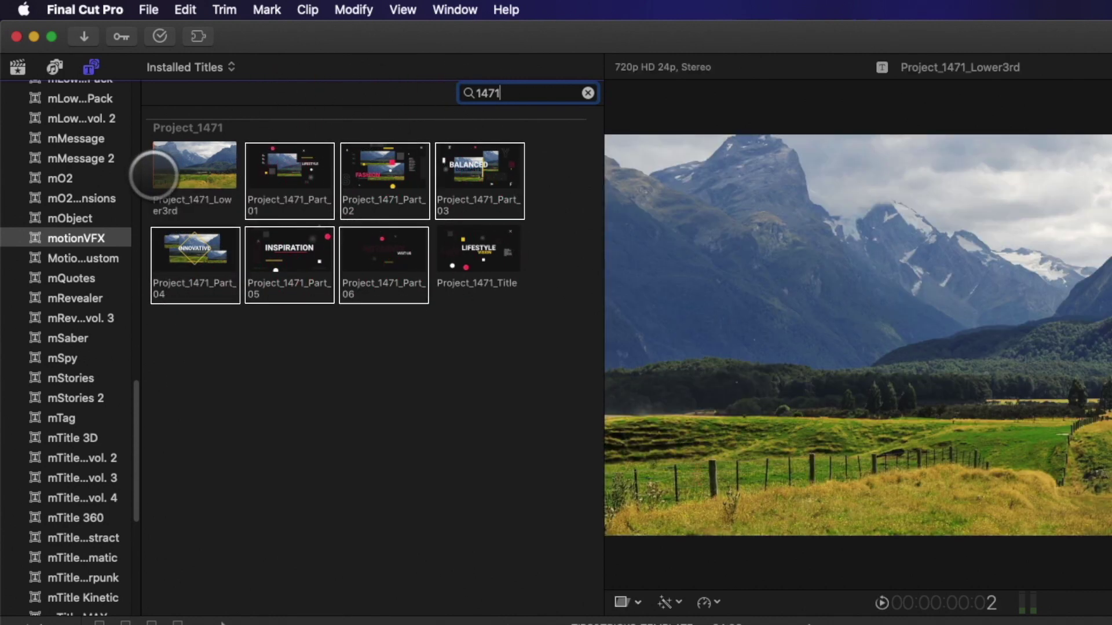
click(160, 174)
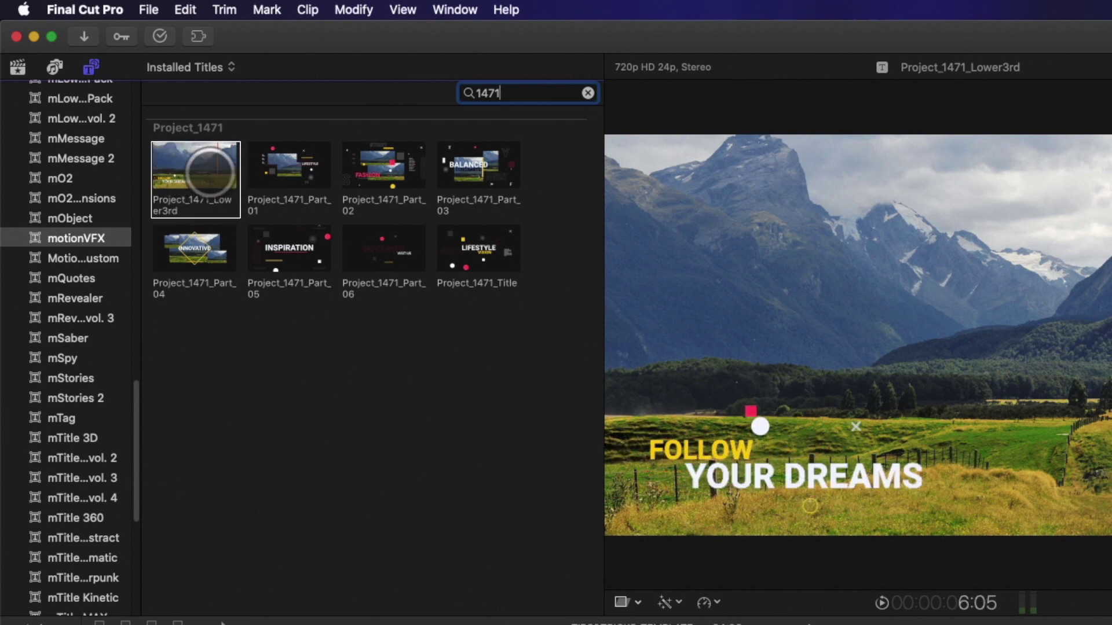
click(443, 250)
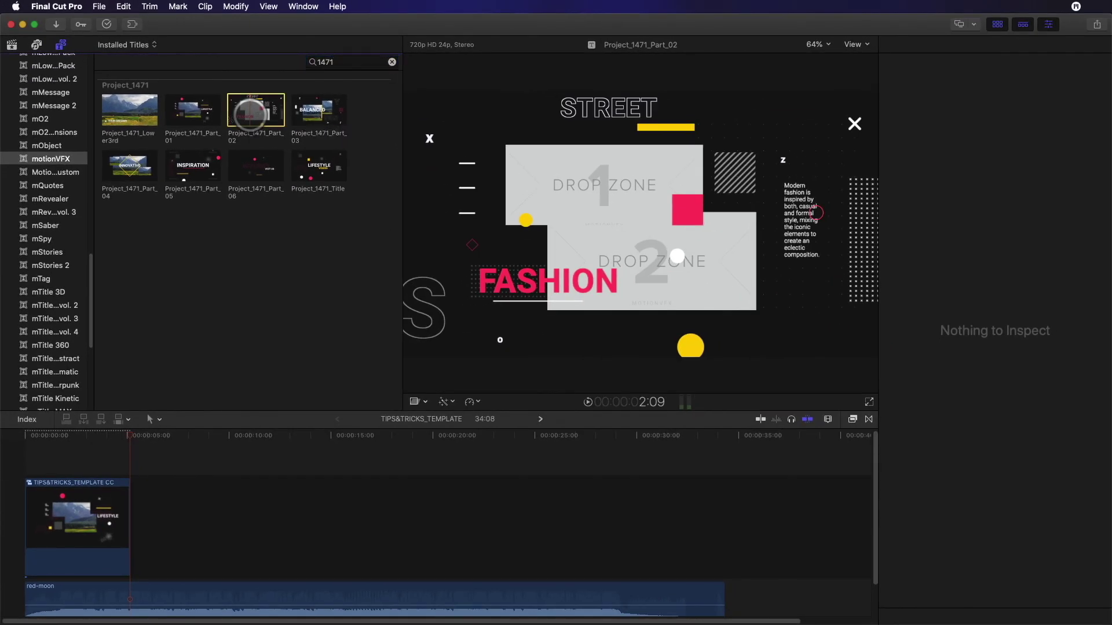
- Replace the timeline title with Project_1471_Part_02 and select it at its start
drag(316, 155, 244, 333)
drag(182, 248, 86, 528)
click(93, 528)
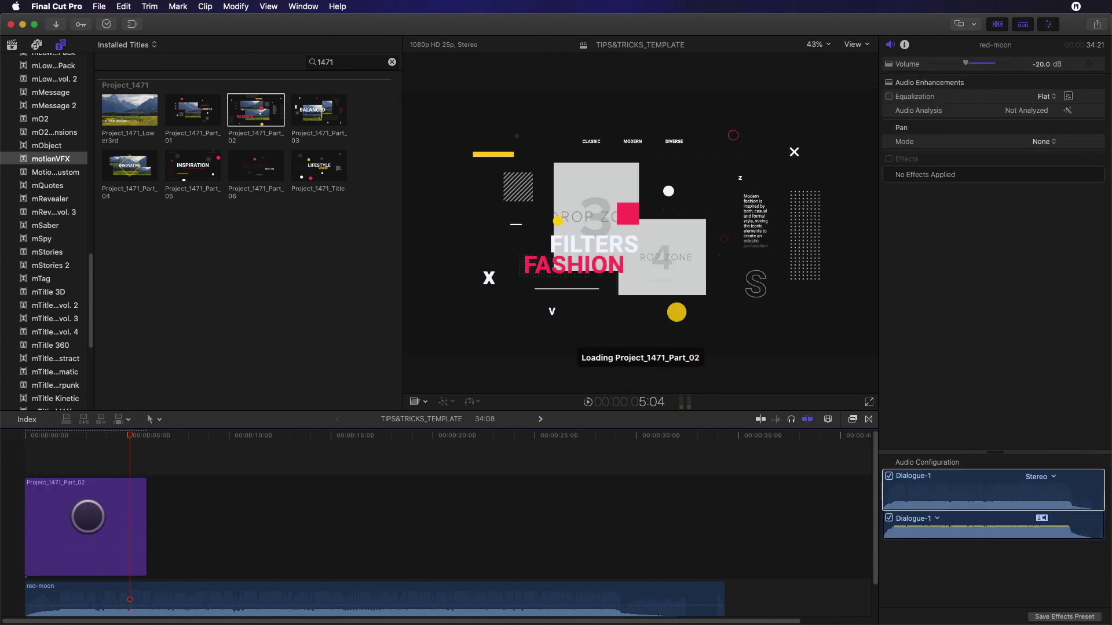
drag(129, 434, 40, 446)
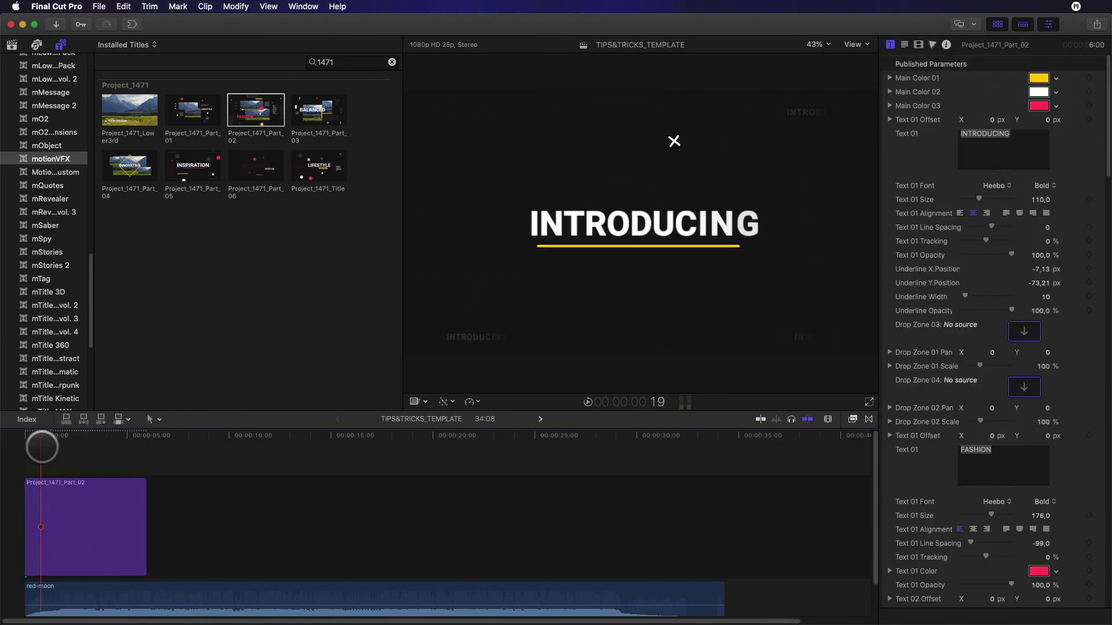
click(58, 512)
- Change the INTRODUCING text to REINVENTING and play the title animation to check it
scroll(953, 319, down, 20)
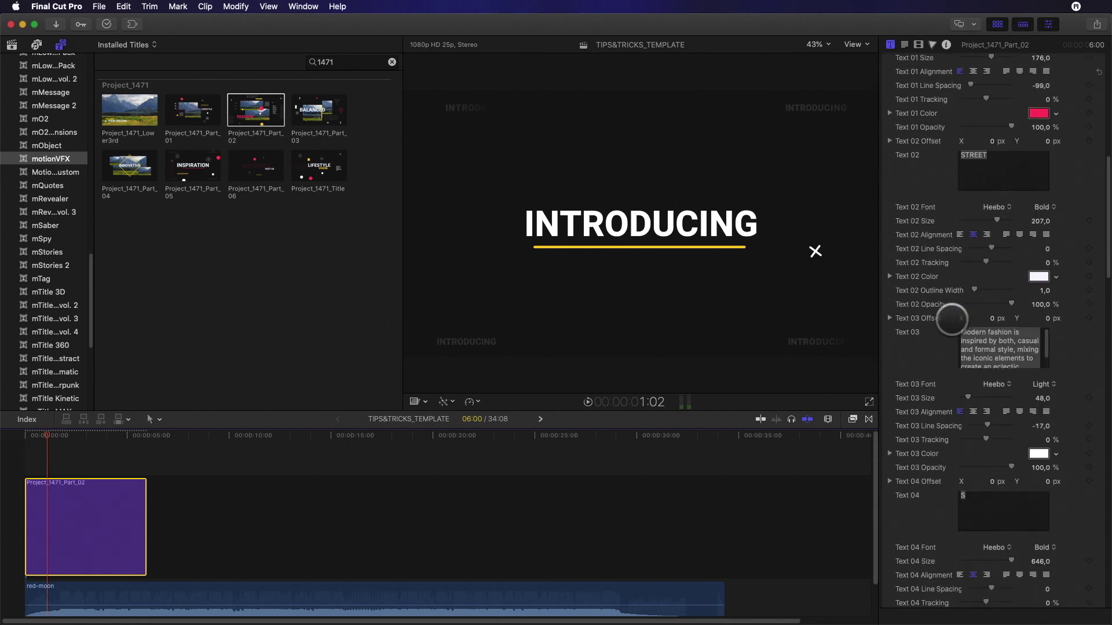
scroll(954, 331, up, 10)
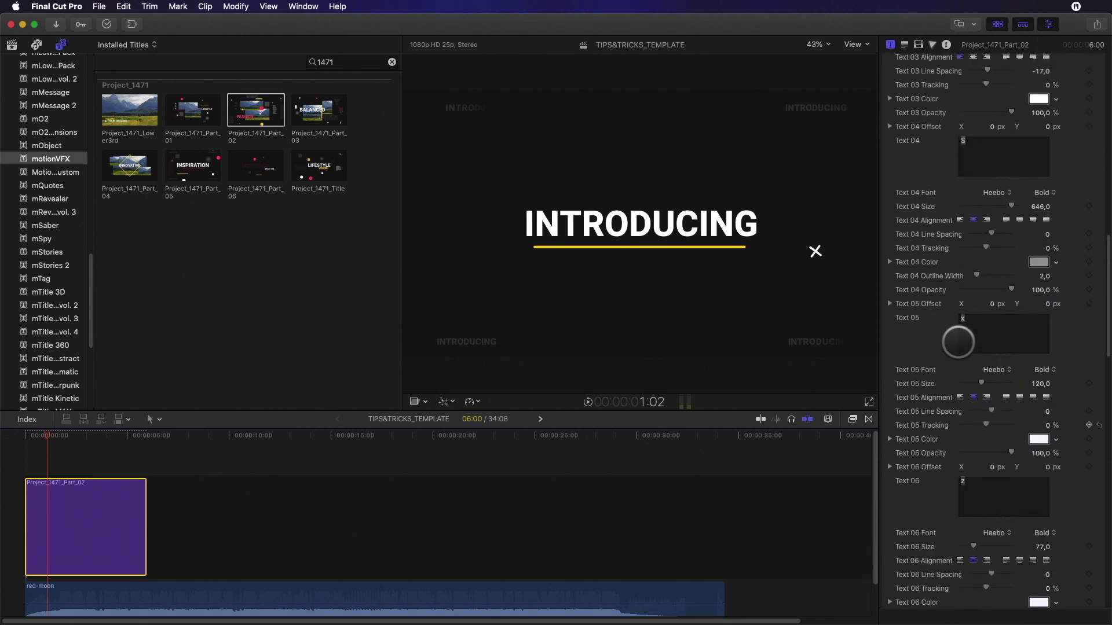
scroll(925, 262, up, 8)
double_click(983, 133)
text(REINVENTING)
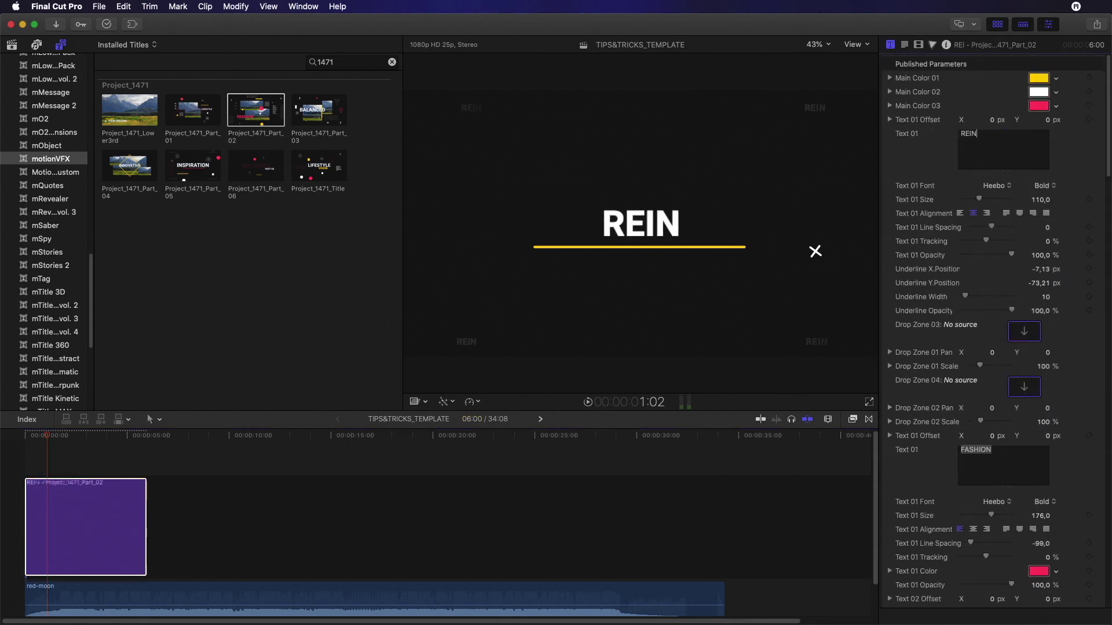
click(35, 441)
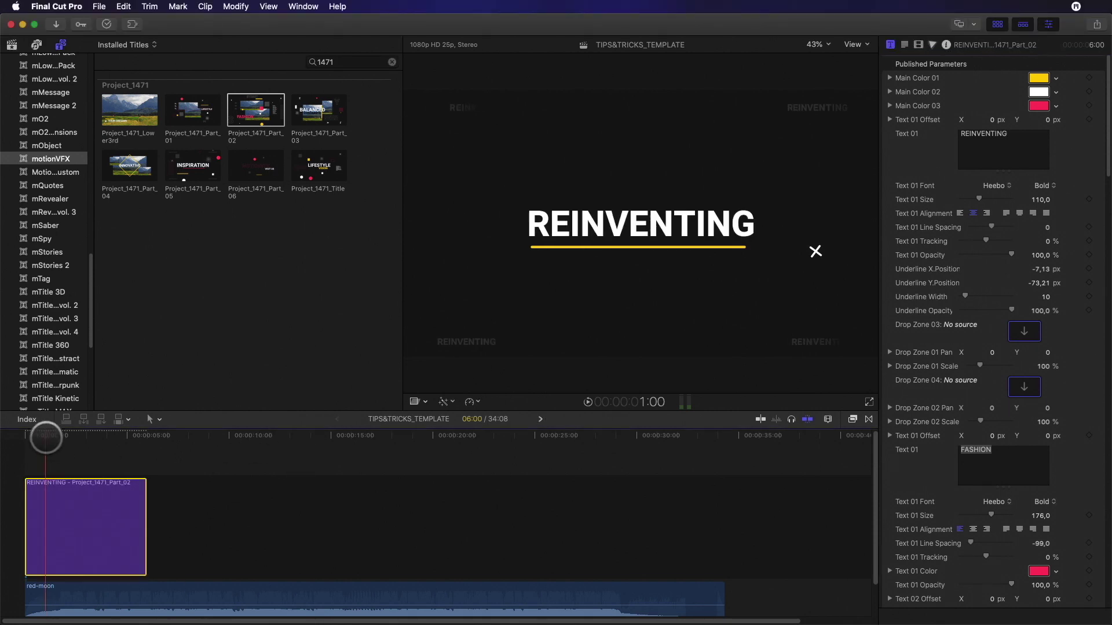
key(space)
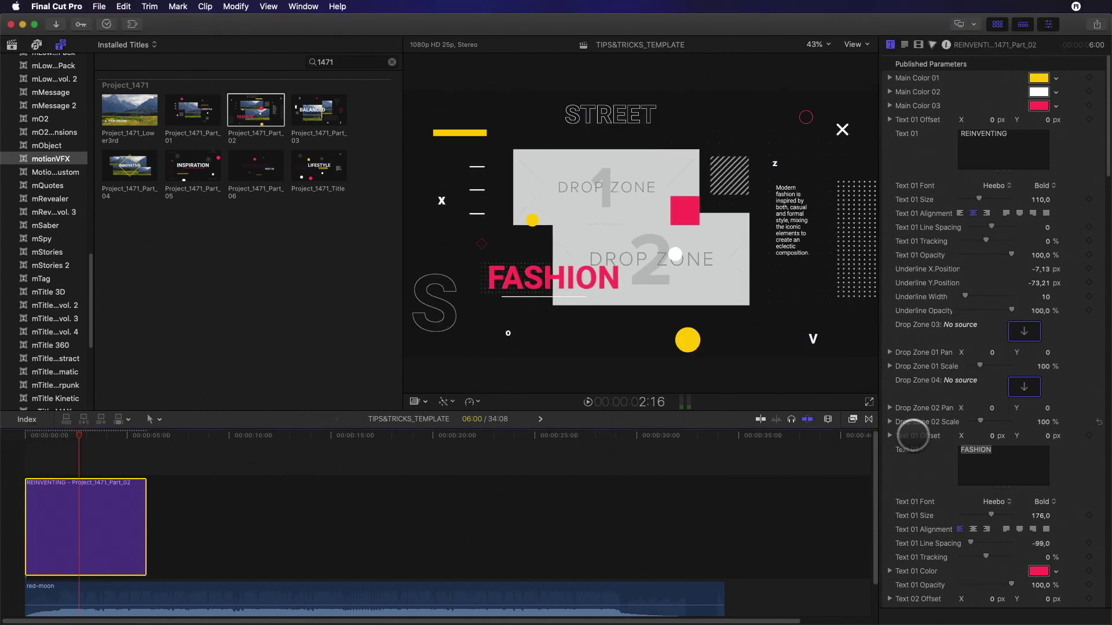
- Replace FASHION with YOURSELF, STREET with EXPERIENCE, and FILTERS with BE
scroll(956, 399, down, 5)
double_click(975, 344)
text(YOURSELF)
double_click(973, 507)
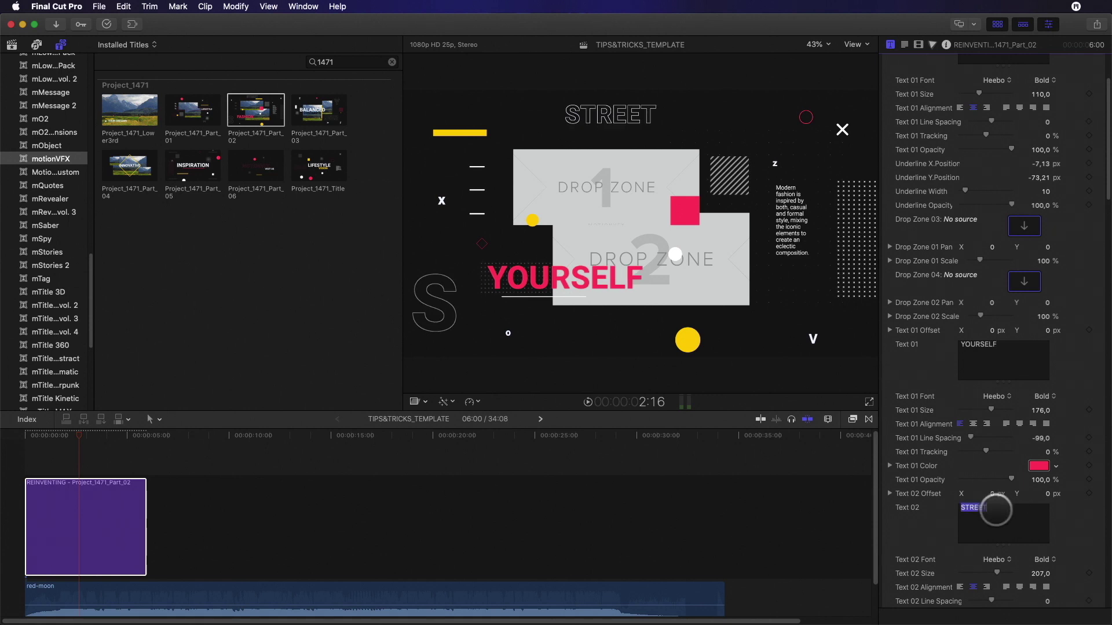
text(EXPERIENCE)
scroll(931, 539, down, 20)
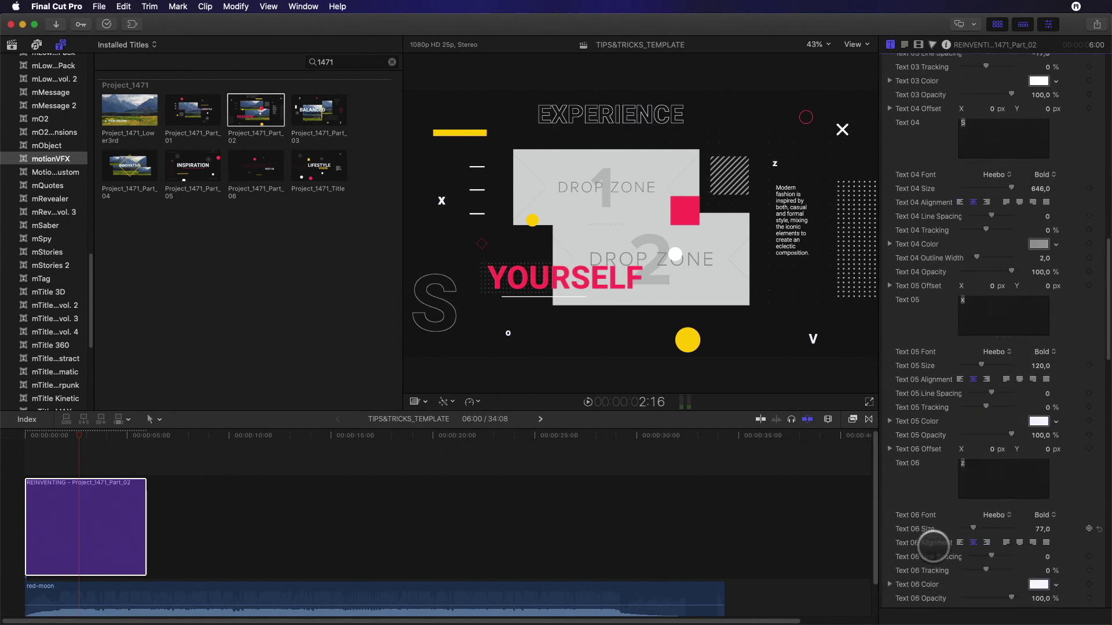
scroll(930, 539, down, 8)
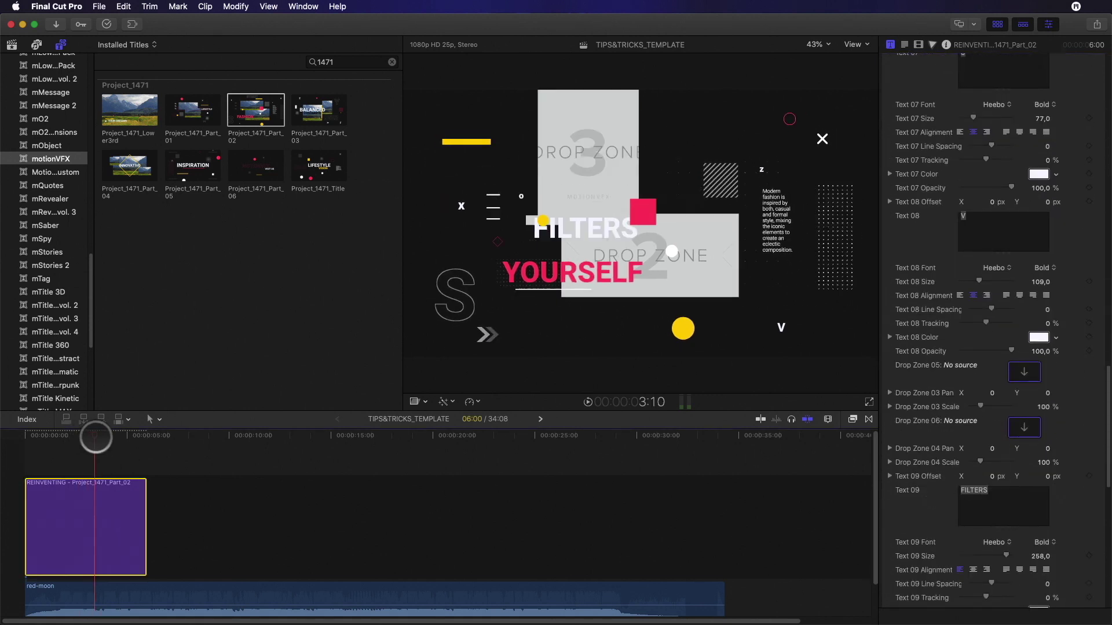
double_click(991, 489)
text(BRE)
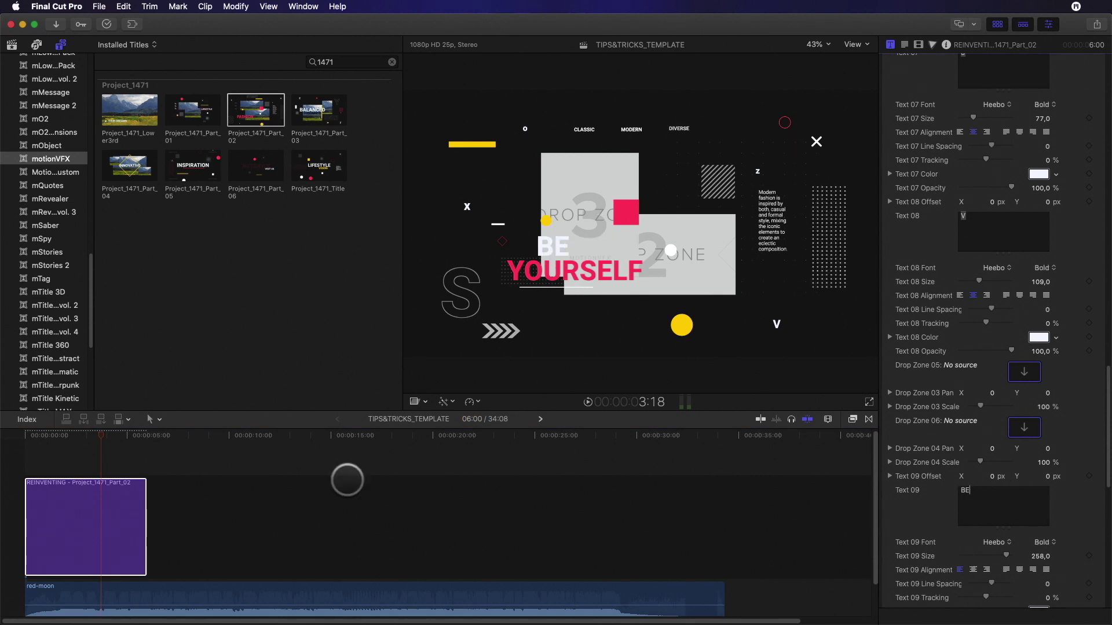
- Change the large outlined letter S to Z and return the playhead to 2:19
drag(99, 436, 85, 436)
scroll(903, 416, up, 10)
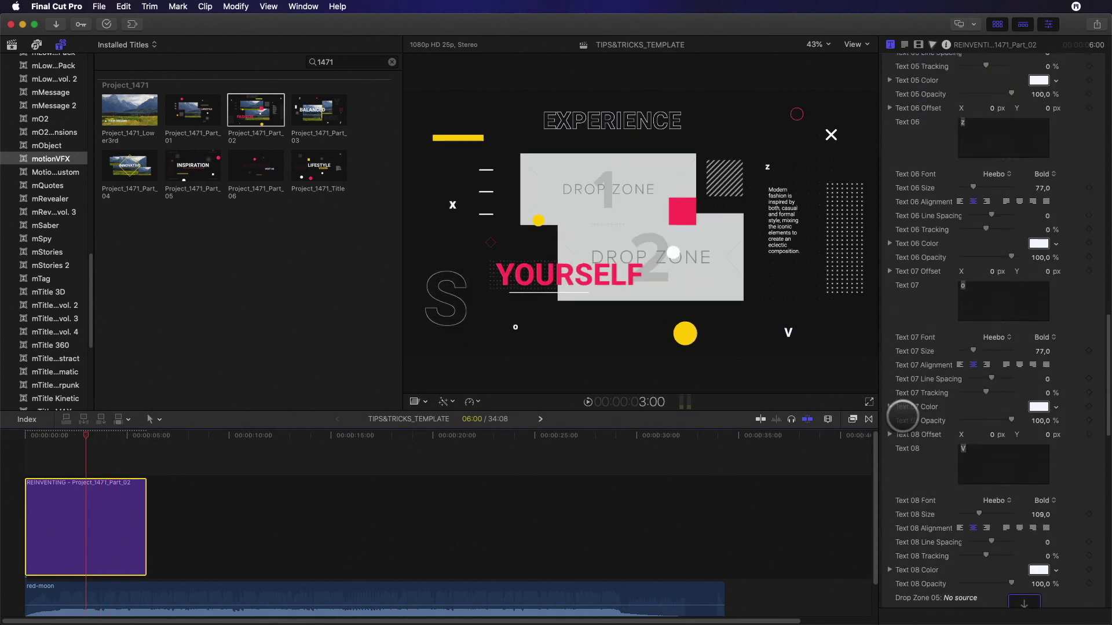
scroll(903, 416, down, 15)
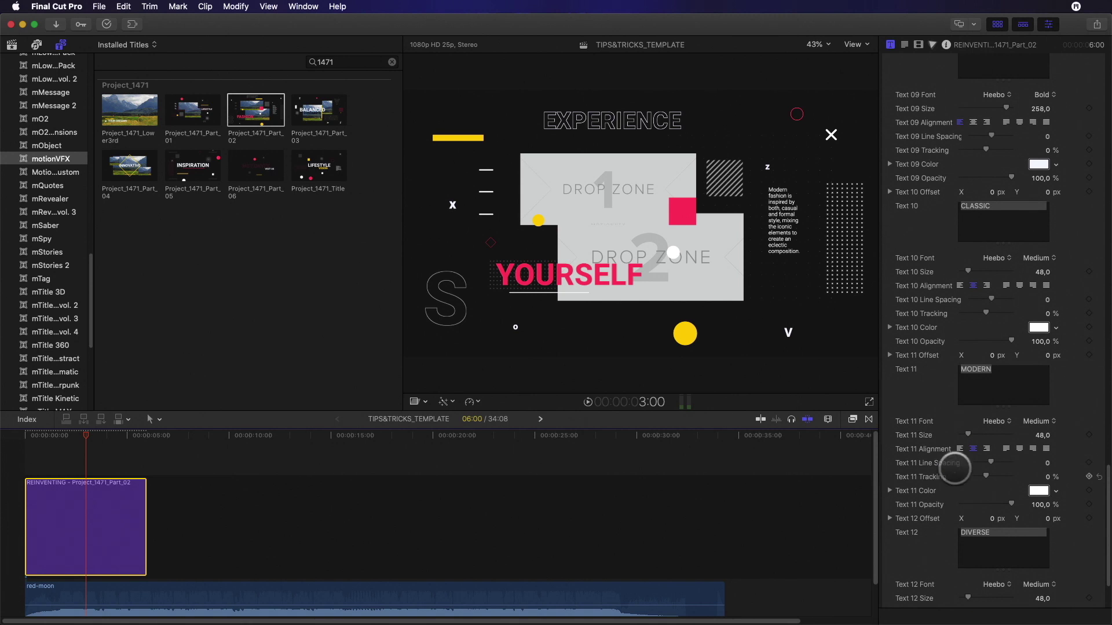
scroll(955, 468, up, 15)
double_click(963, 141)
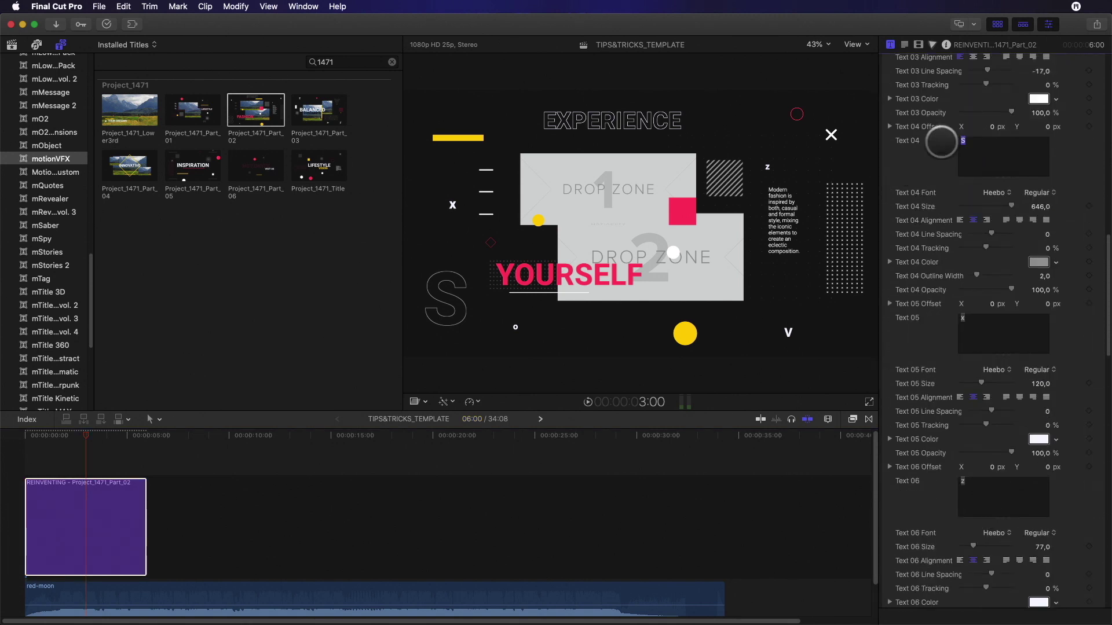
text(Z)
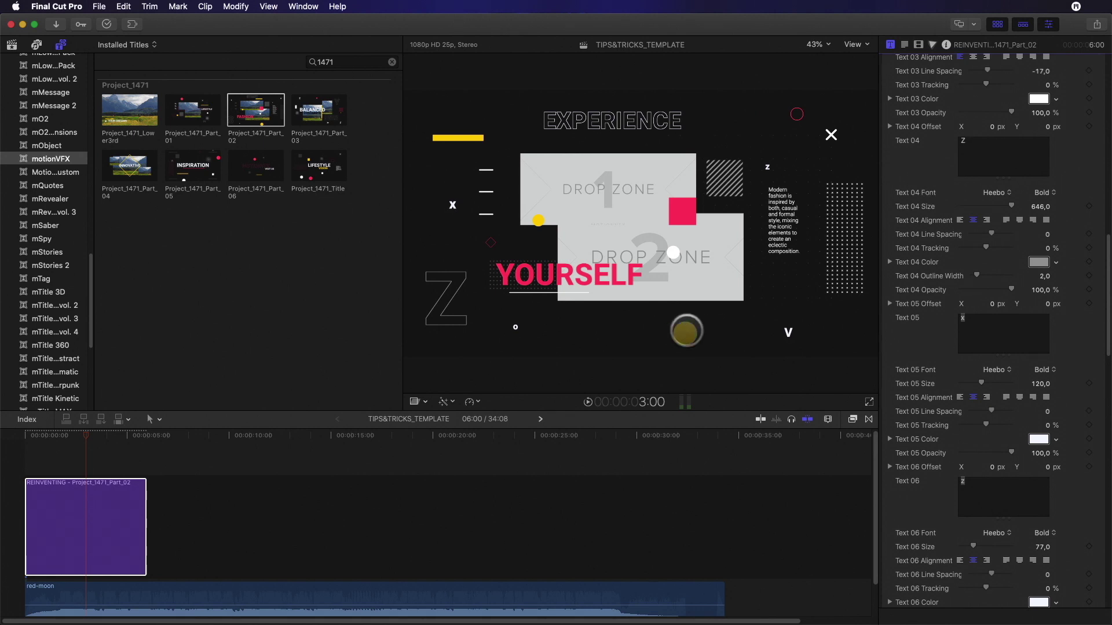
click(81, 435)
scroll(926, 332, up, 10)
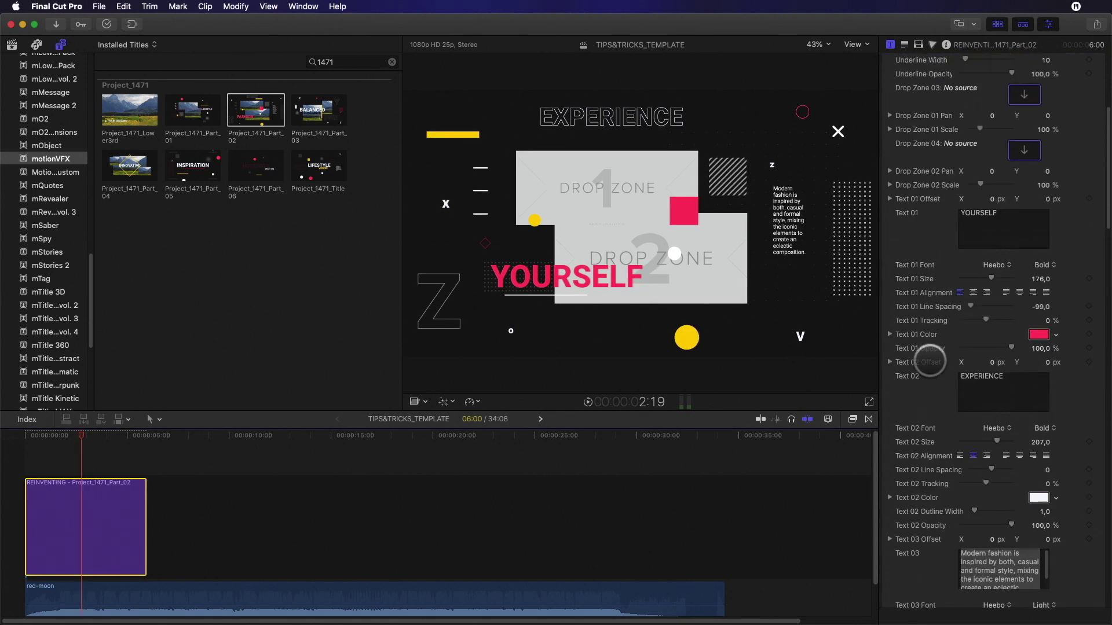
- Fill Drop Zones 03 and 04 with the woman-in-red and woman close-up clips, then play back
click(11, 44)
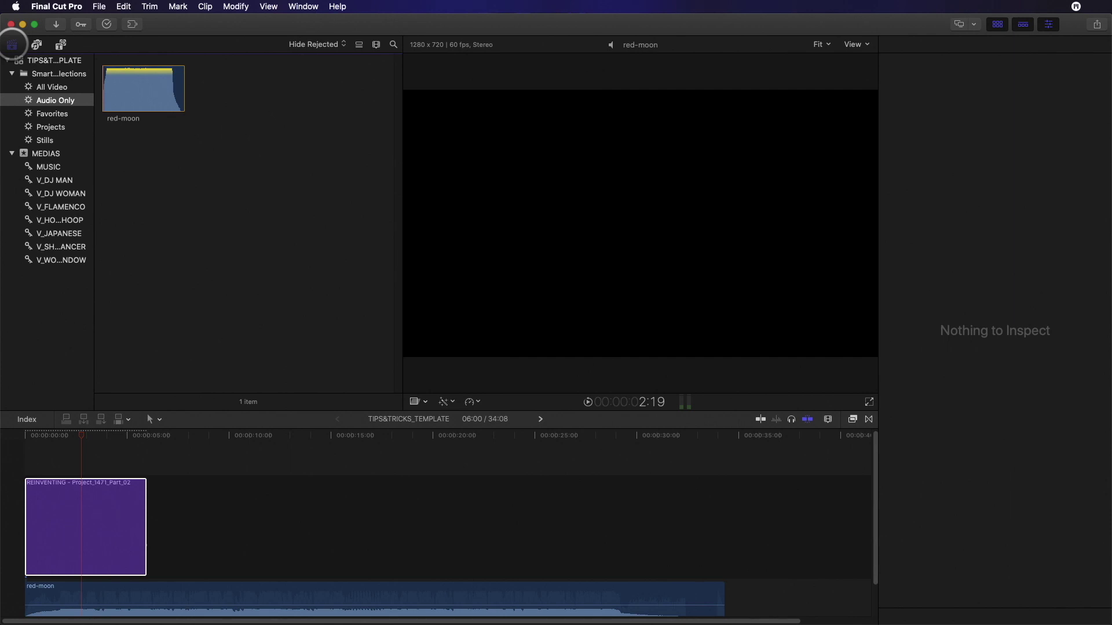
click(51, 87)
key(super+2)
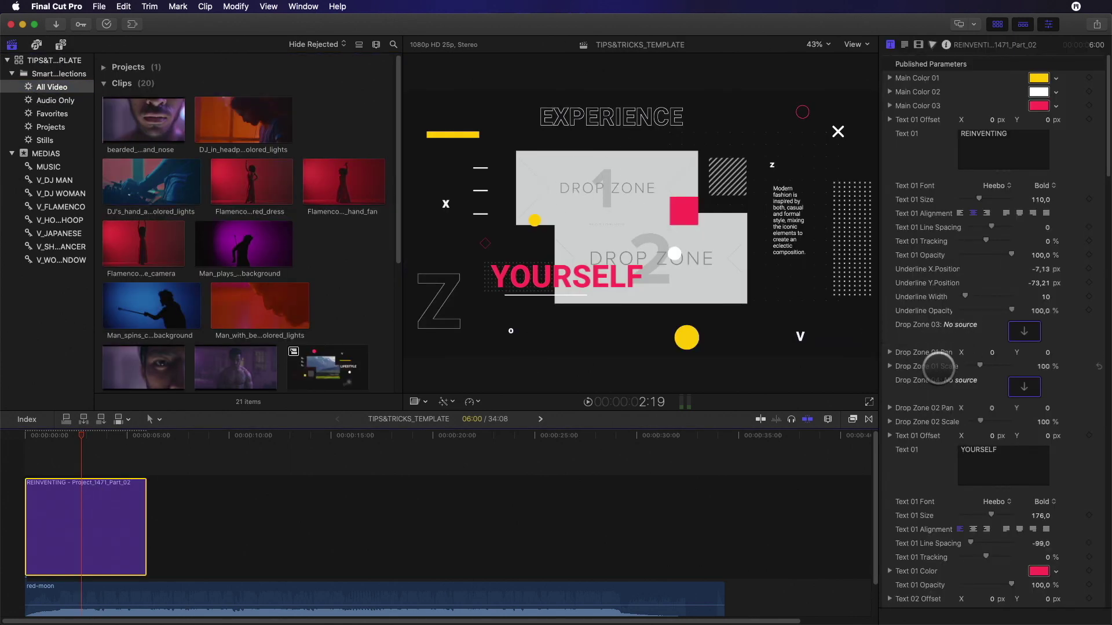
click(1024, 331)
scroll(202, 309, down, 4)
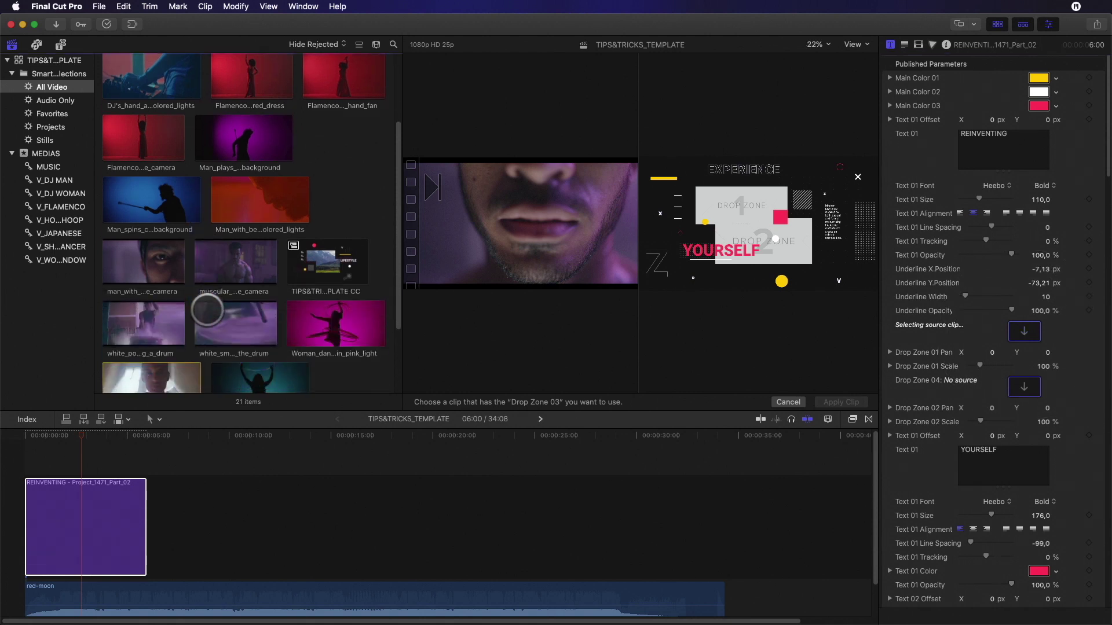
scroll(206, 309, down, 3)
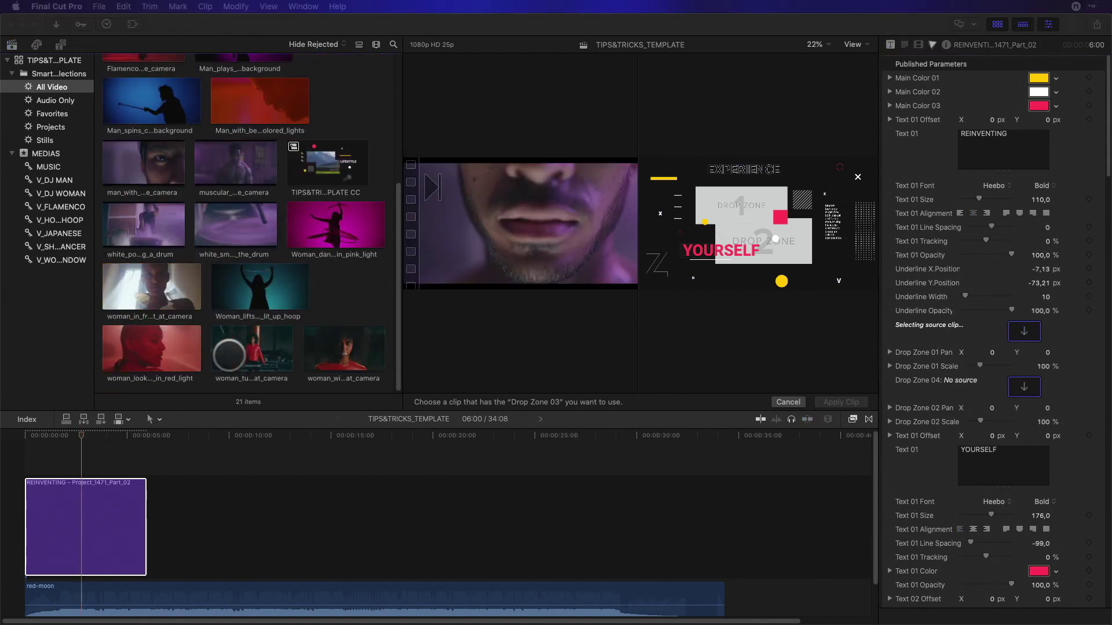
click(212, 354)
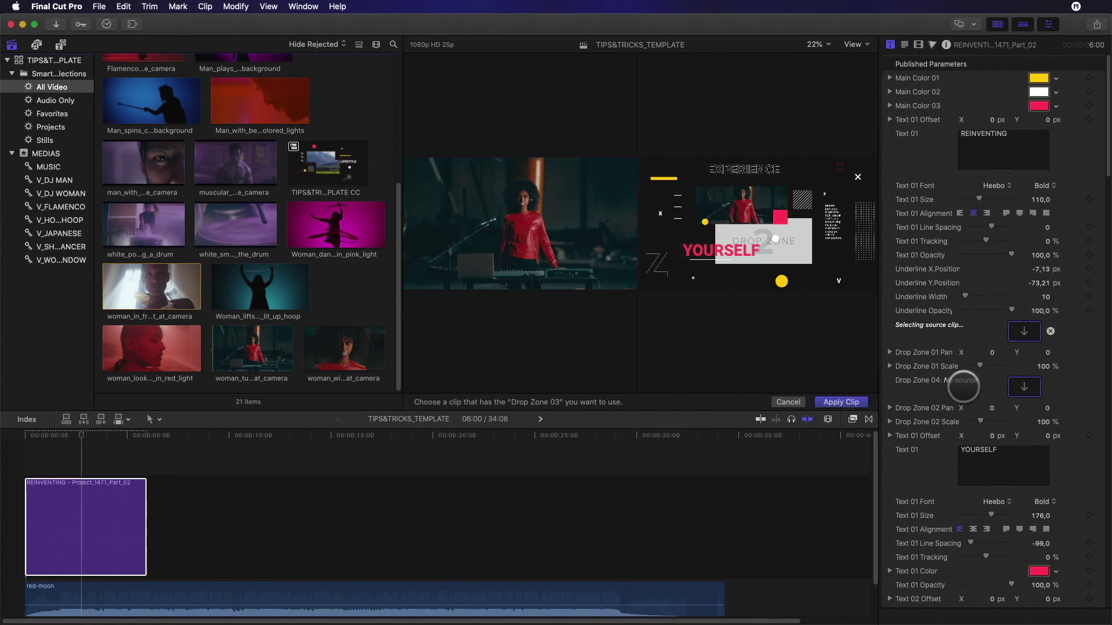
click(1024, 387)
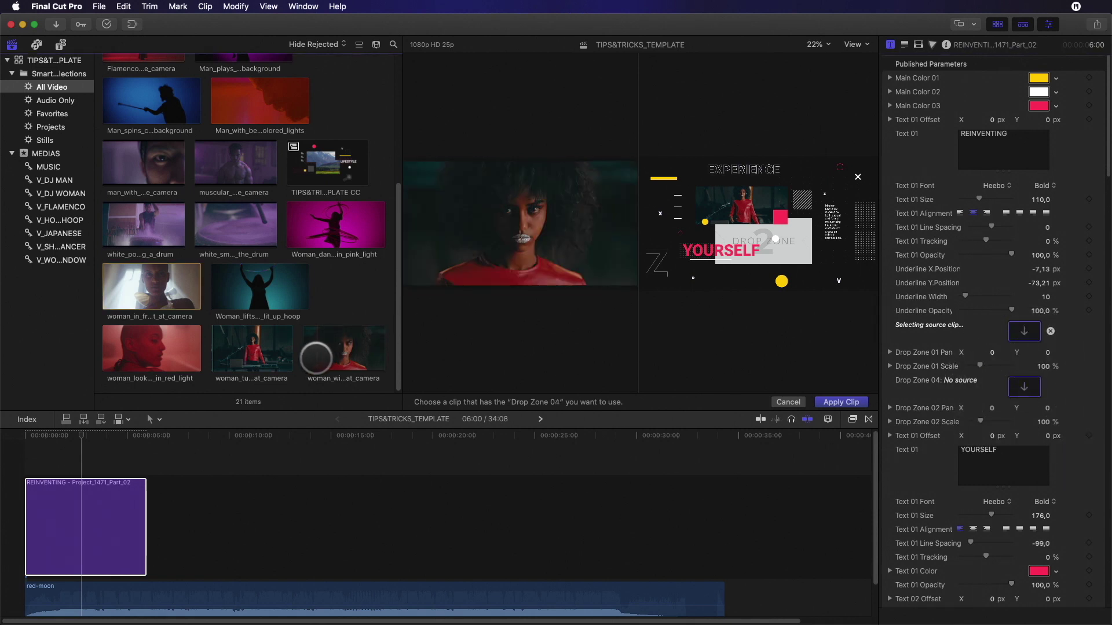
click(314, 357)
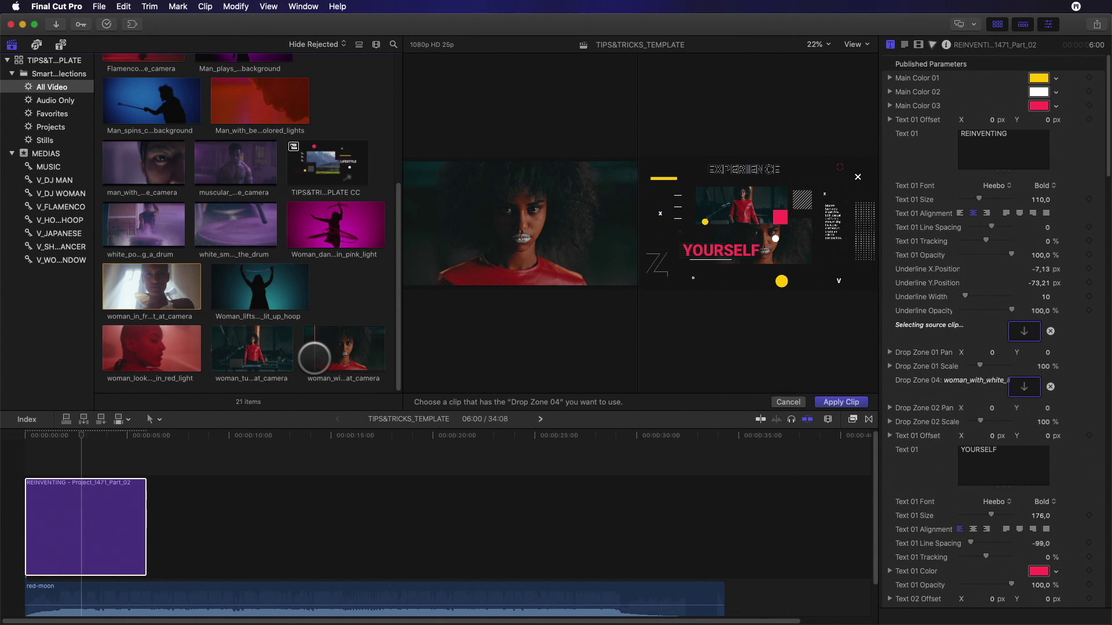
click(839, 402)
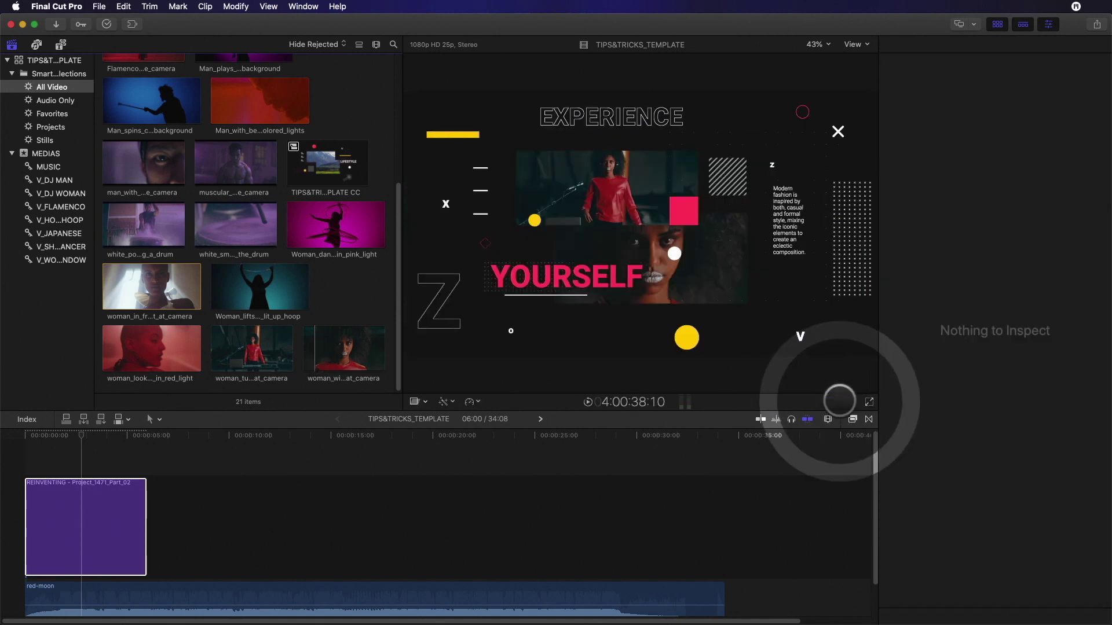
drag(78, 438, 3, 441)
key(space)
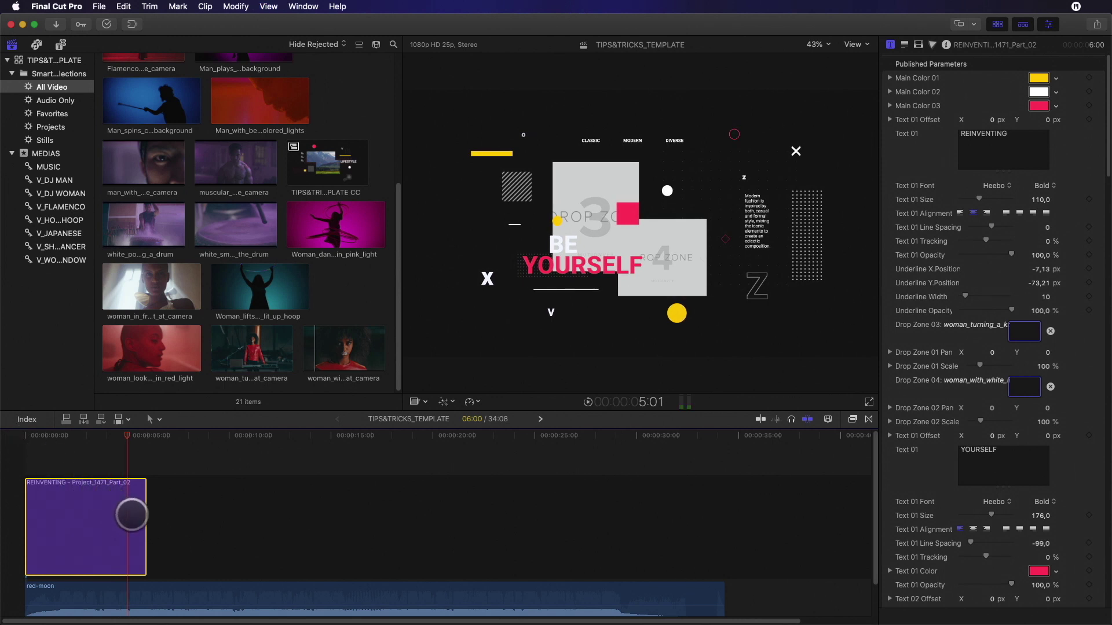
- Fill Drop Zones 05 and 06 with the hoop-lifting woman and the pink-lit hoop dancer
scroll(923, 454, down, 20)
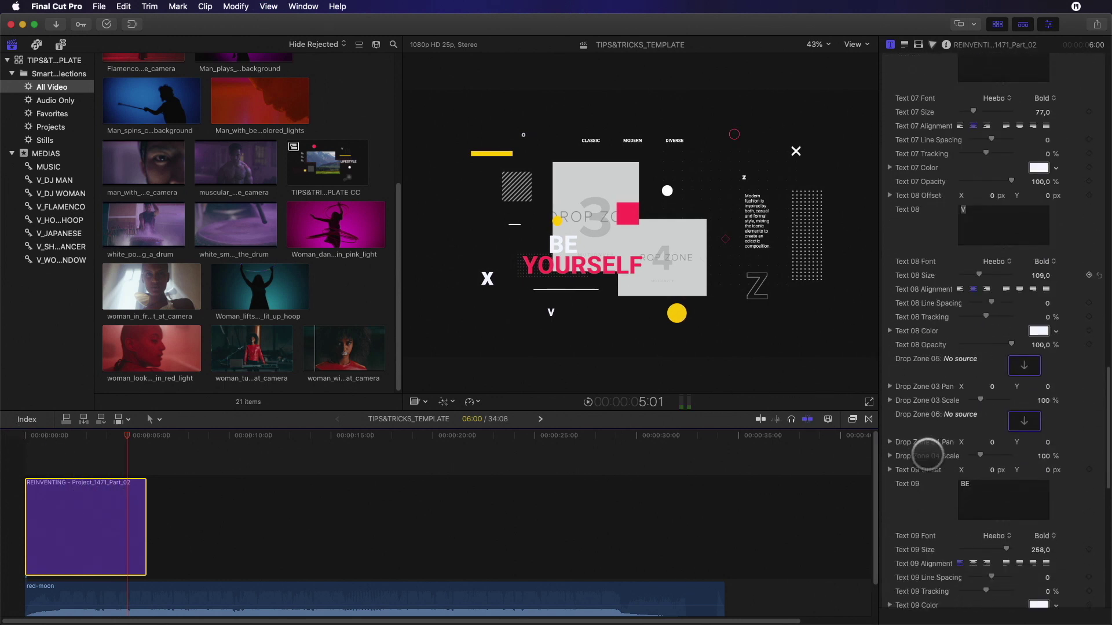
click(1024, 363)
click(232, 287)
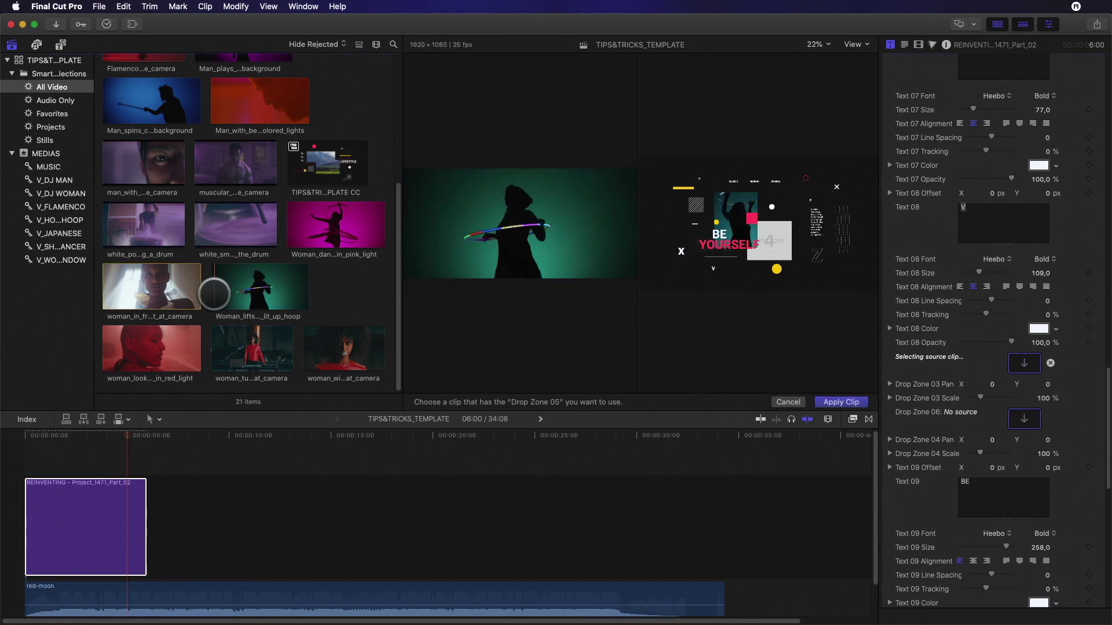
click(1024, 418)
click(290, 231)
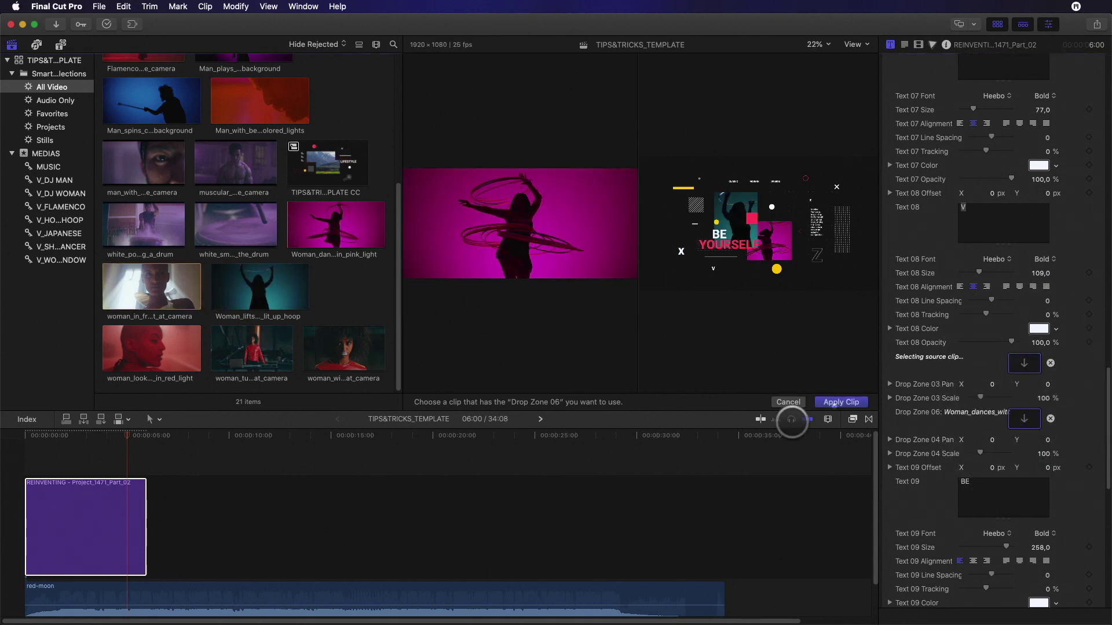
click(839, 401)
drag(123, 434, 147, 432)
- Place the Project_1471_Part_04 title after the REINVENTING clip and select it on the timeline
click(61, 45)
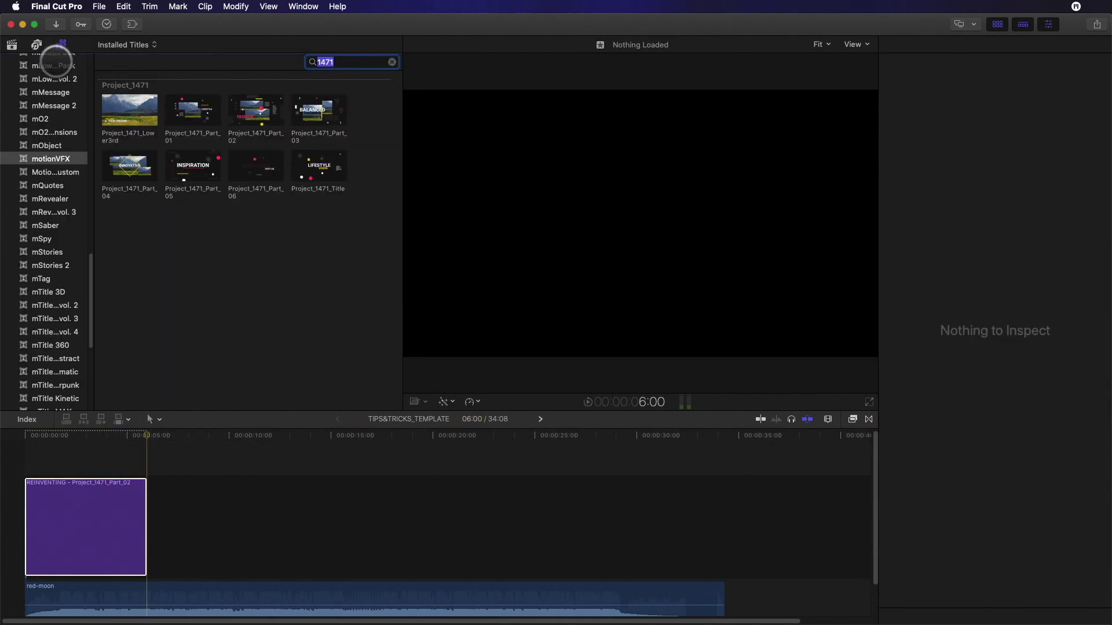
drag(129, 166, 185, 521)
drag(156, 435, 175, 434)
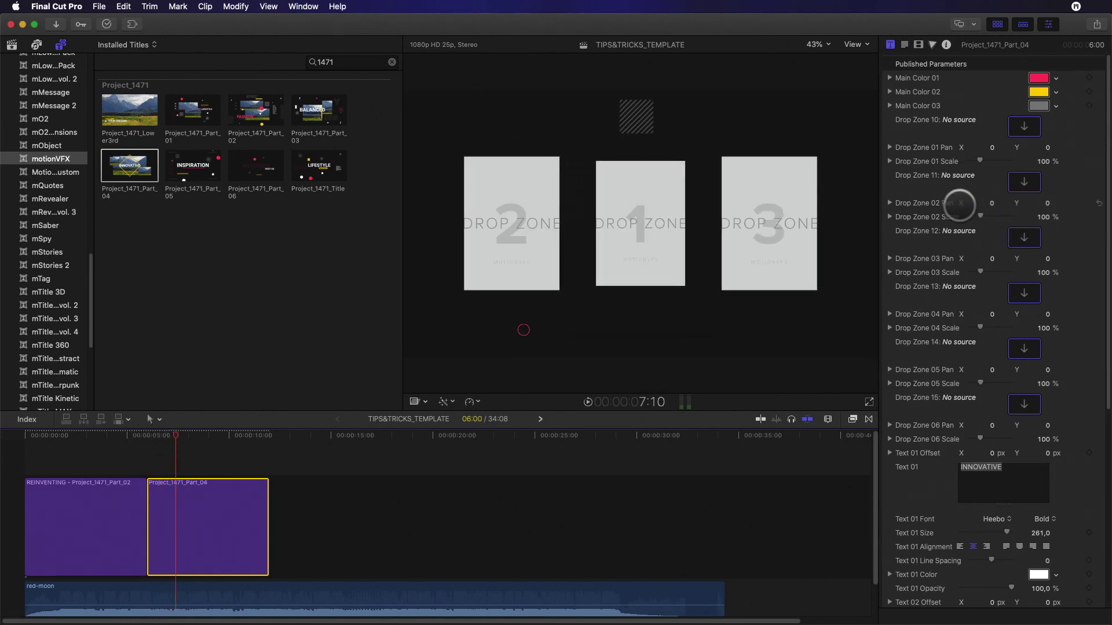
click(12, 45)
click(174, 534)
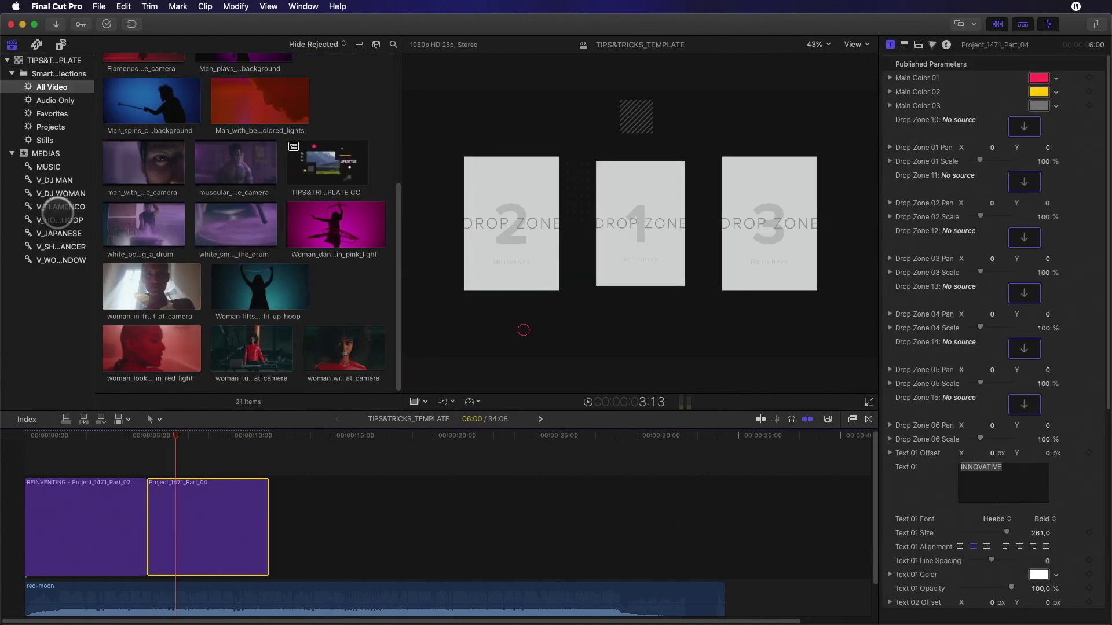
- Fill Drop Zone 10 with the back-to-camera flamenco dancer clip at its arms-raised frame
click(58, 209)
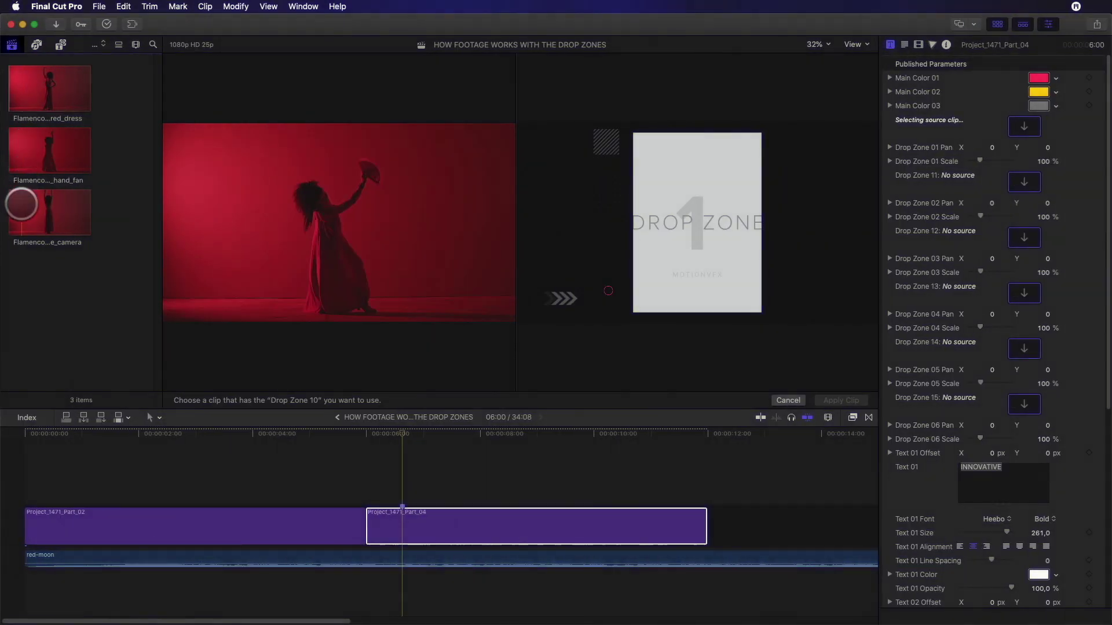
click(17, 220)
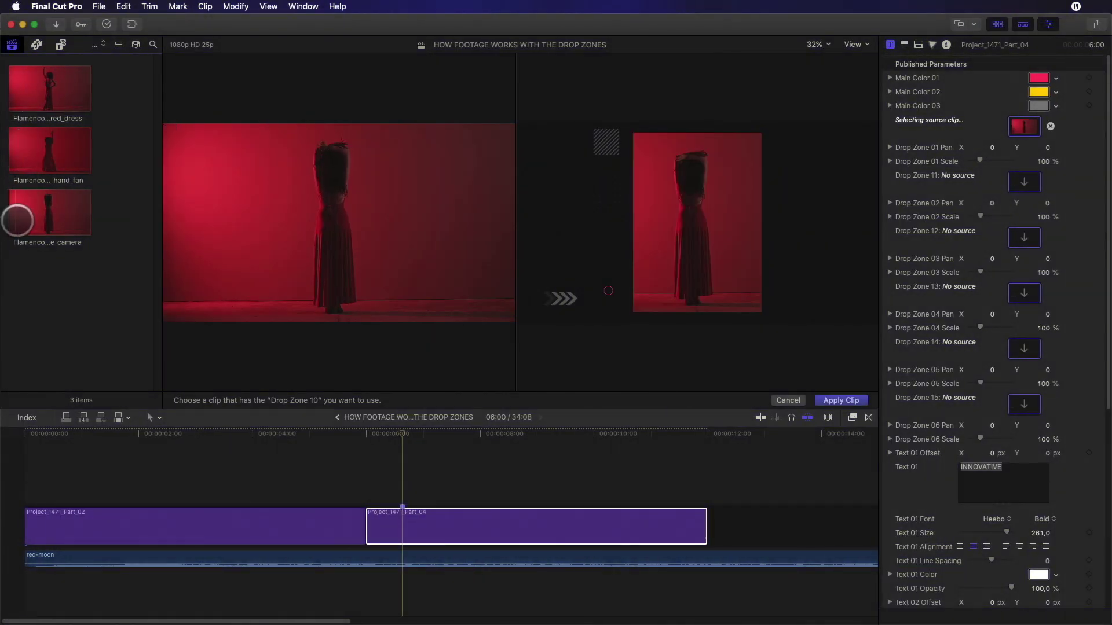
click(25, 220)
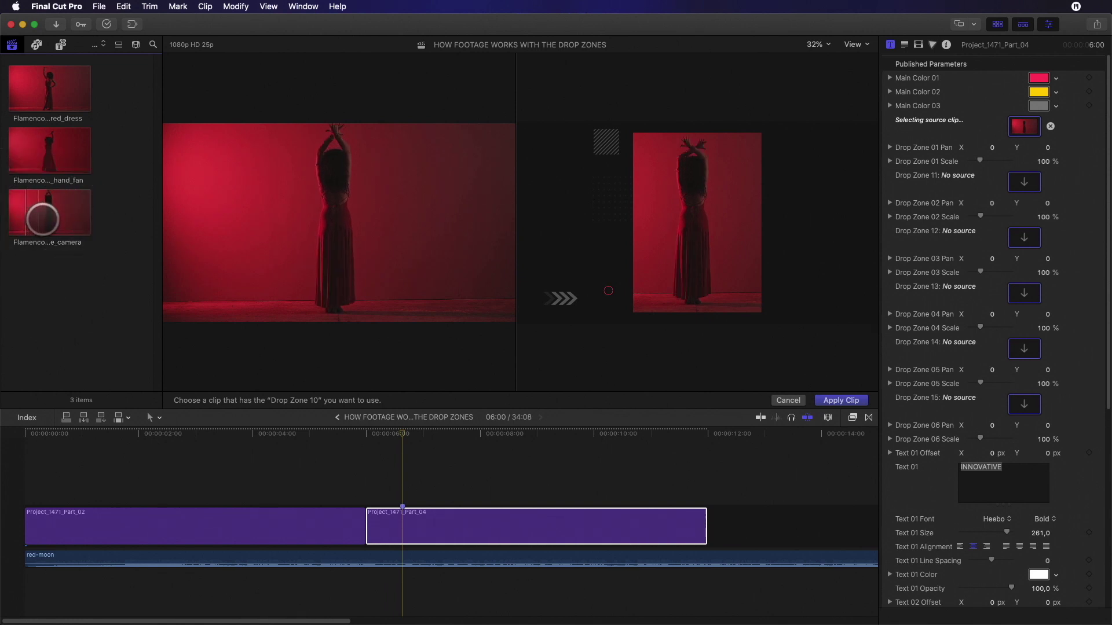
click(51, 219)
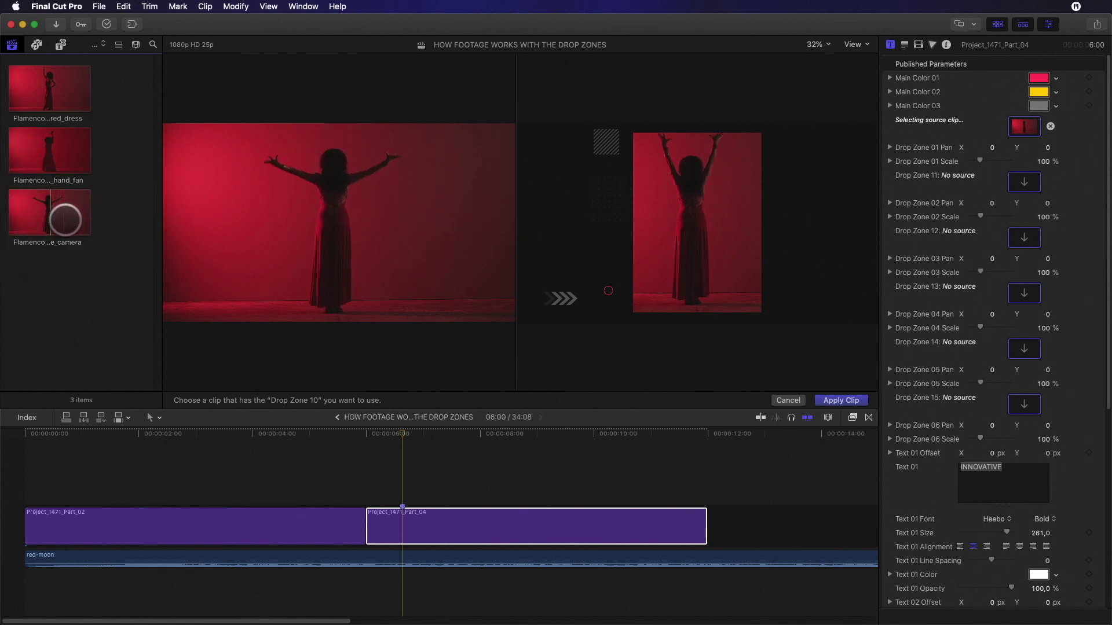
click(66, 219)
click(75, 221)
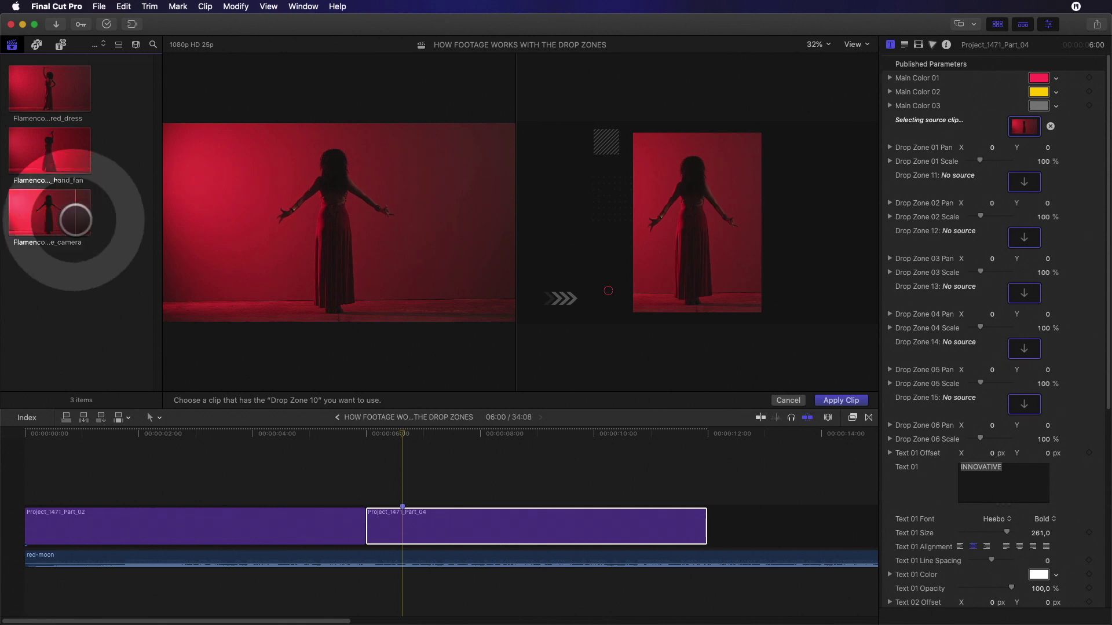
click(83, 220)
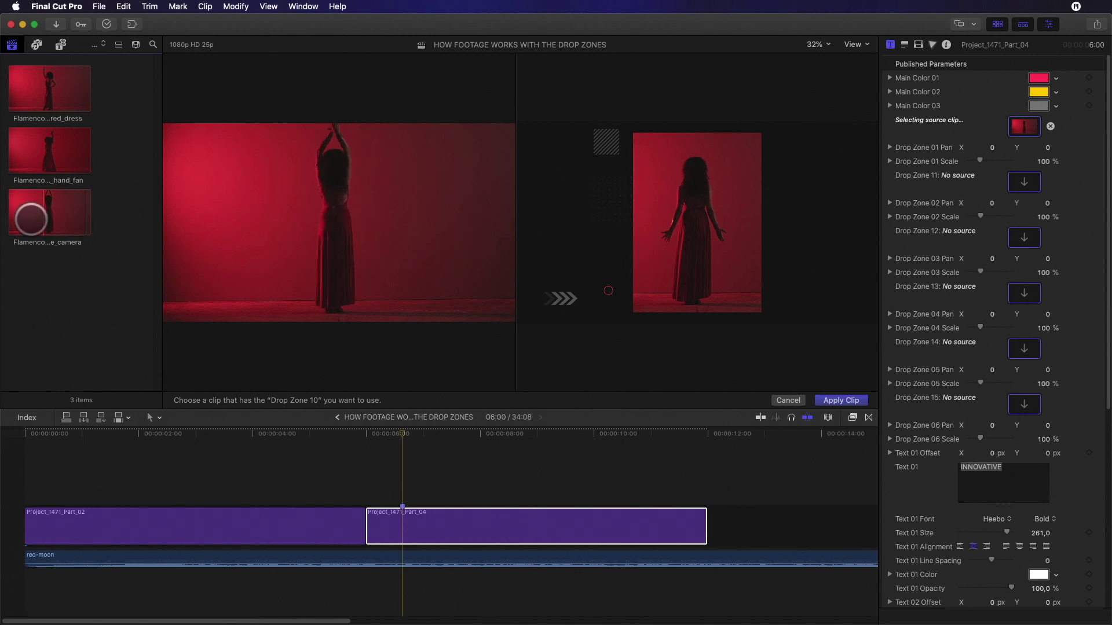
click(11, 223)
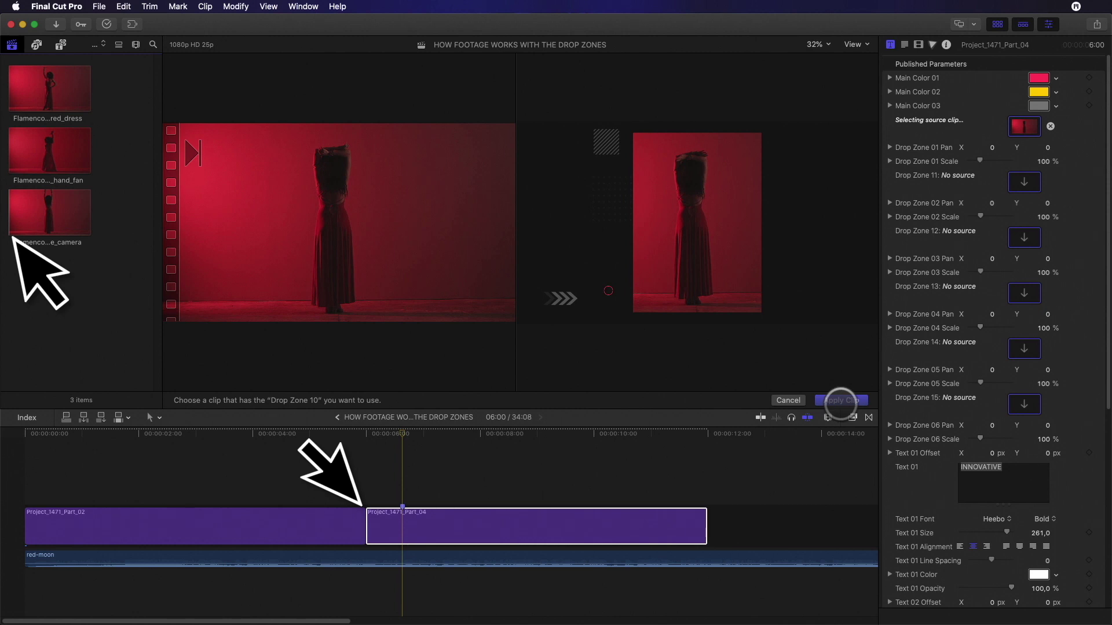
click(840, 400)
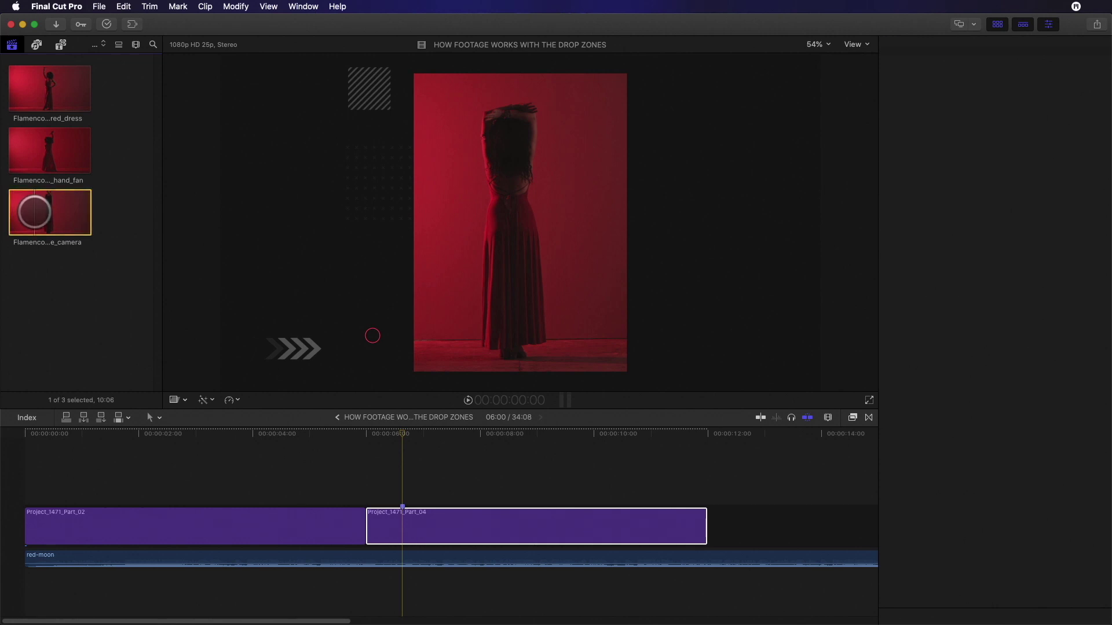
drag(35, 212, 371, 481)
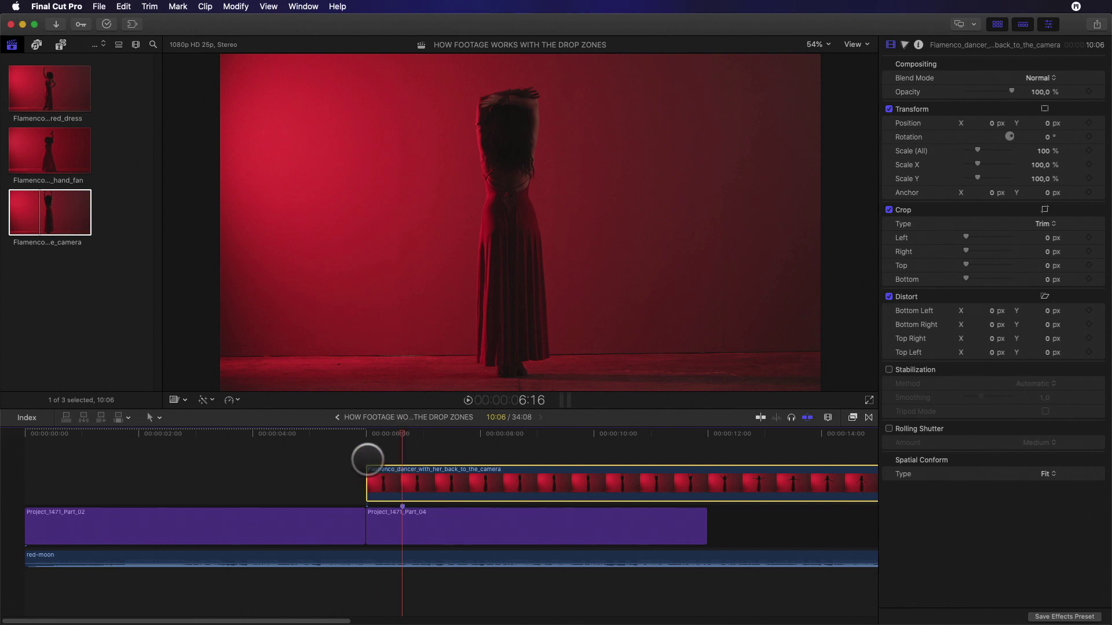
key(v)
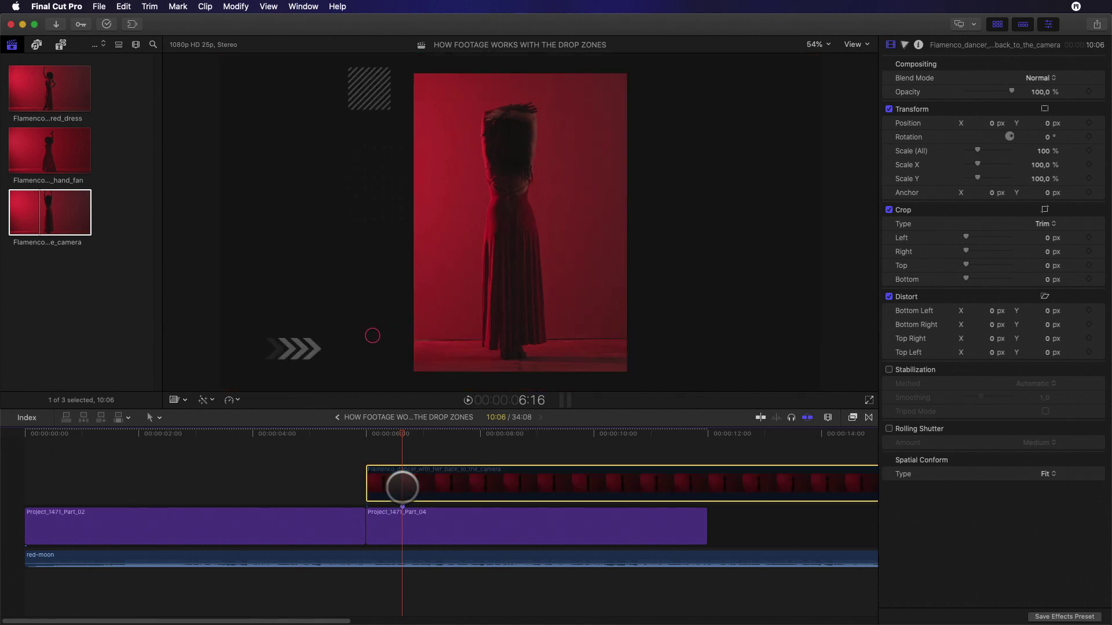
key(v)
key(v)
key(v)
key(Delete)
click(435, 509)
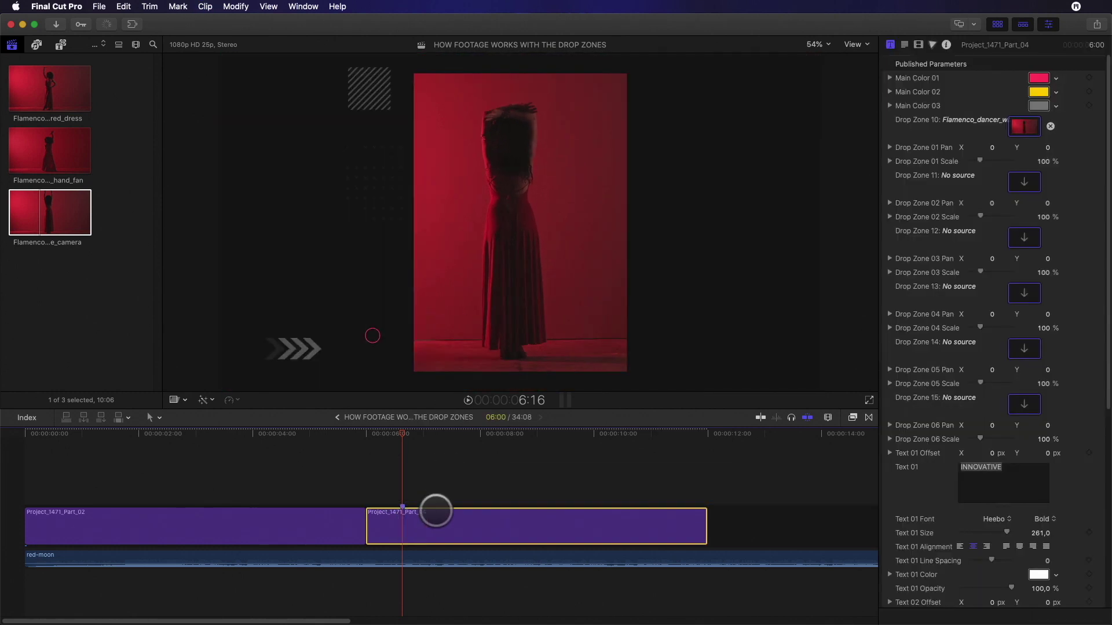
- Apply the dancer clip's arms-down frame to Drop Zone 10
click(1024, 126)
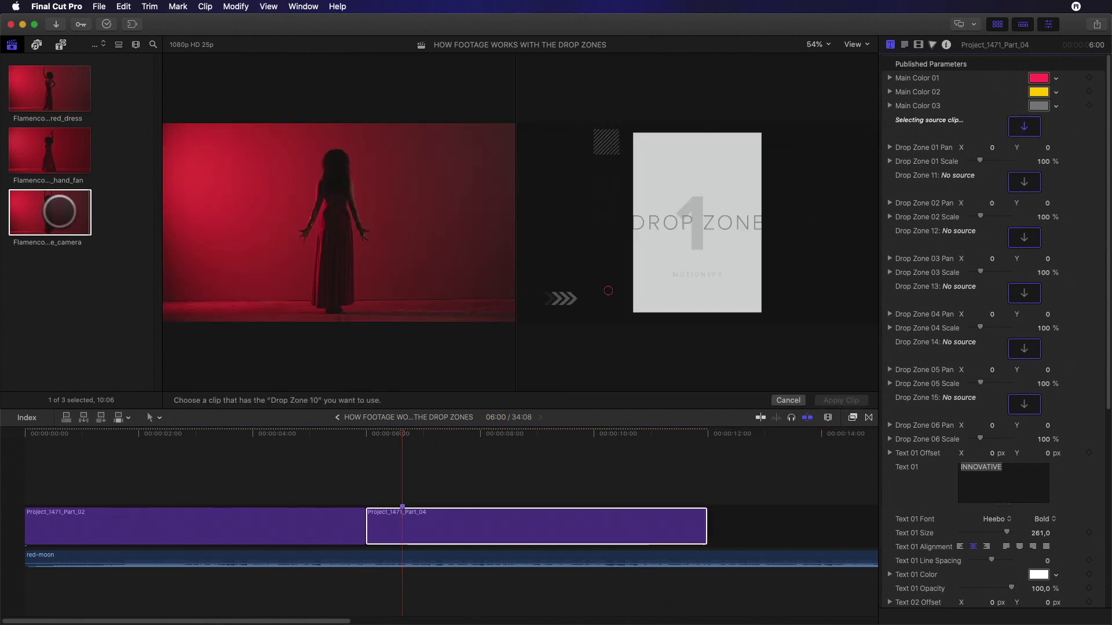
click(63, 214)
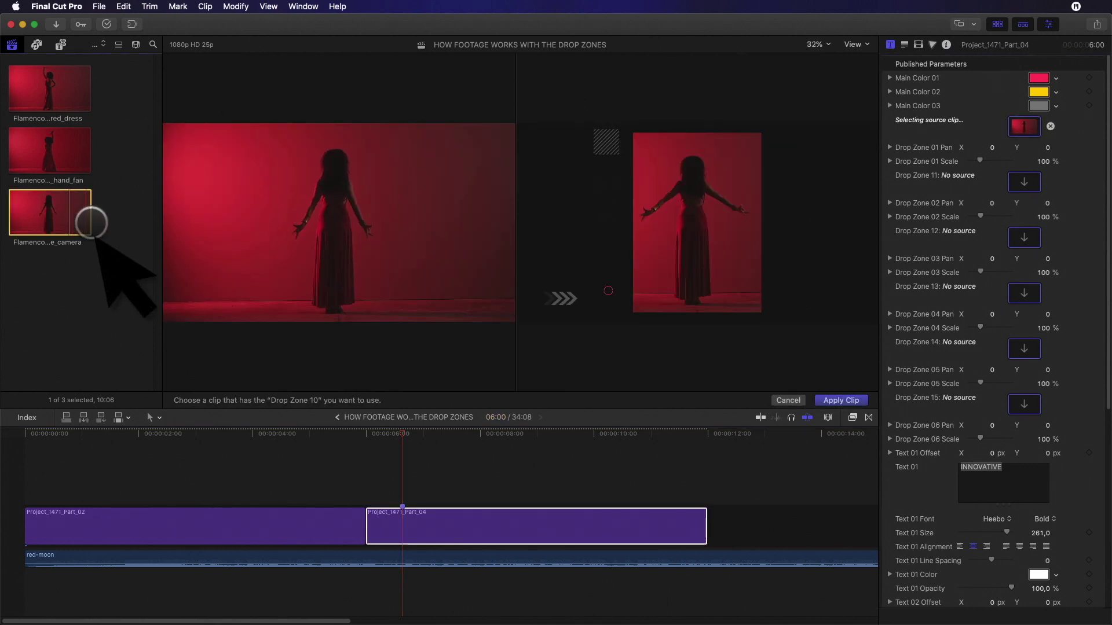
click(92, 226)
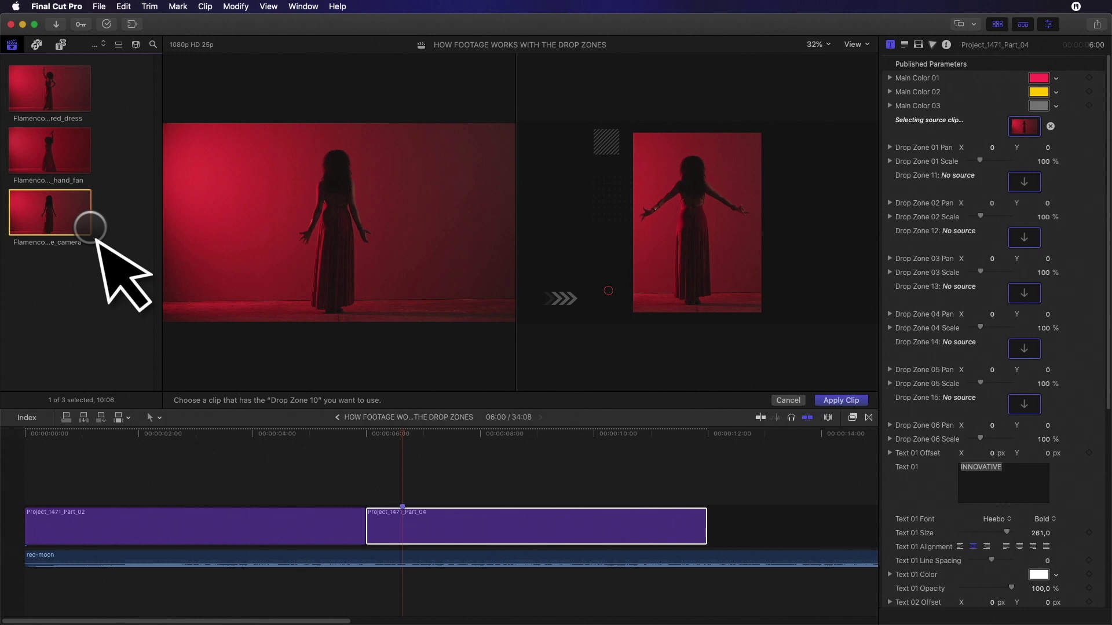
click(841, 400)
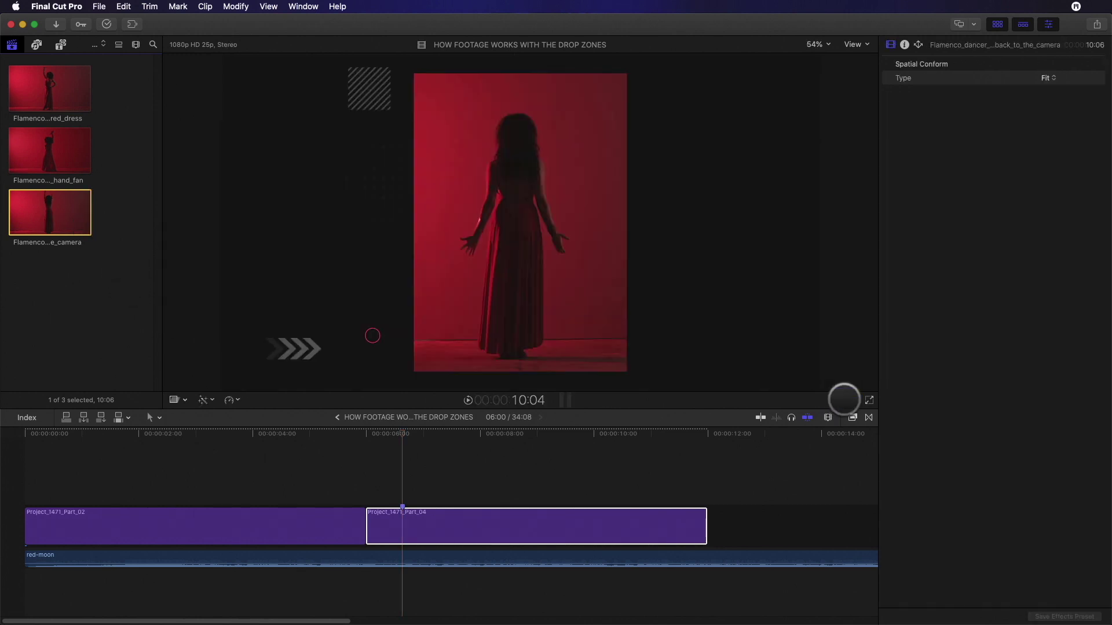
- Connect the dancer clip above Part_04, add a hold frame, then disable it to compare
drag(51, 217, 304, 482)
key(shift+h)
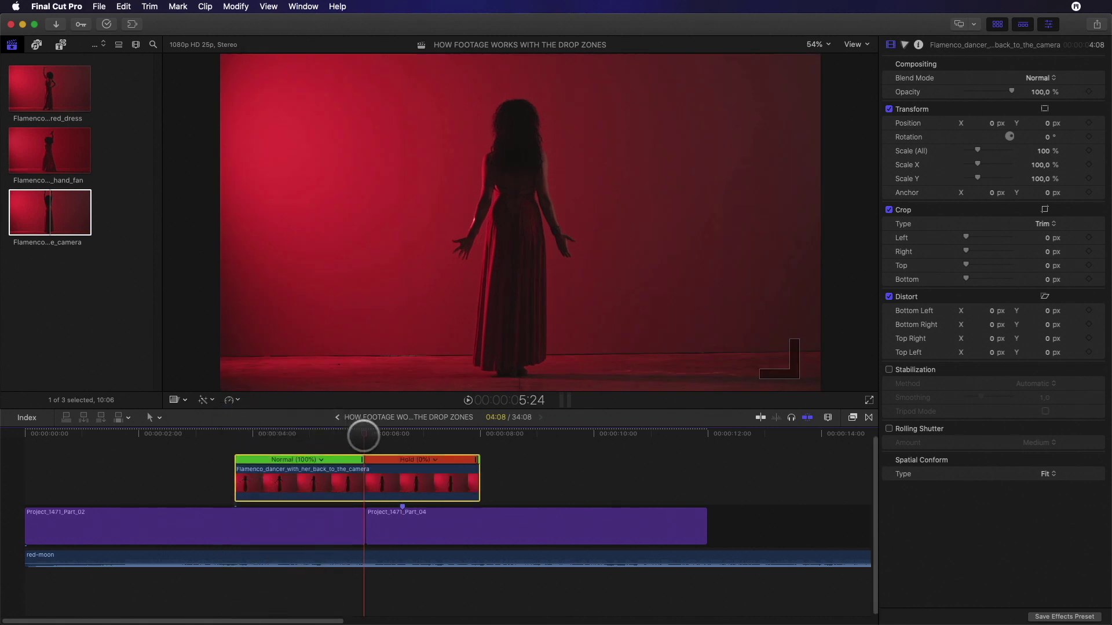
click(372, 434)
drag(373, 435, 389, 486)
key(v)
click(398, 526)
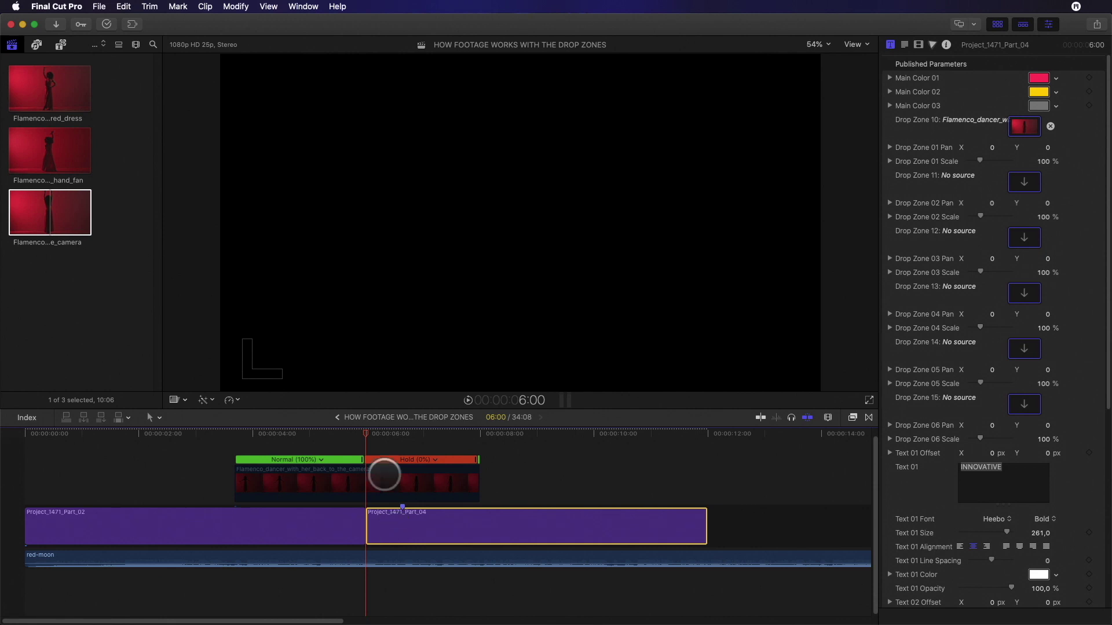
mouse_move(376, 434)
mouse_down()
mouse_move(442, 436)
mouse_move(375, 445)
mouse_up()
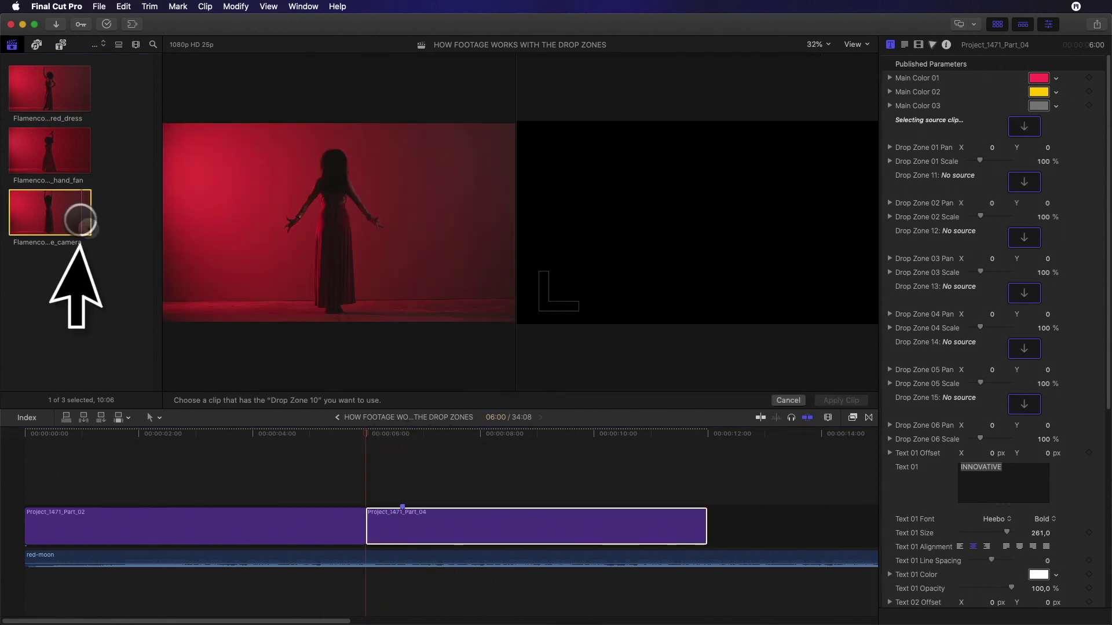
- Re-apply the dancer clip to the drop zone, check it at 6:16, and reselect Part_04
click(80, 220)
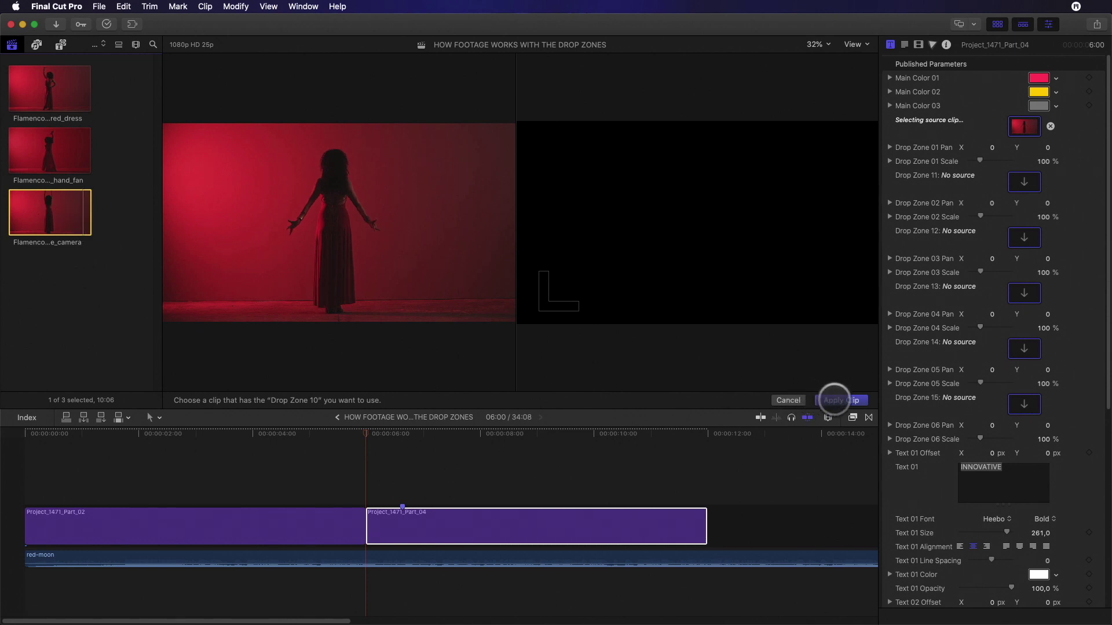
click(834, 399)
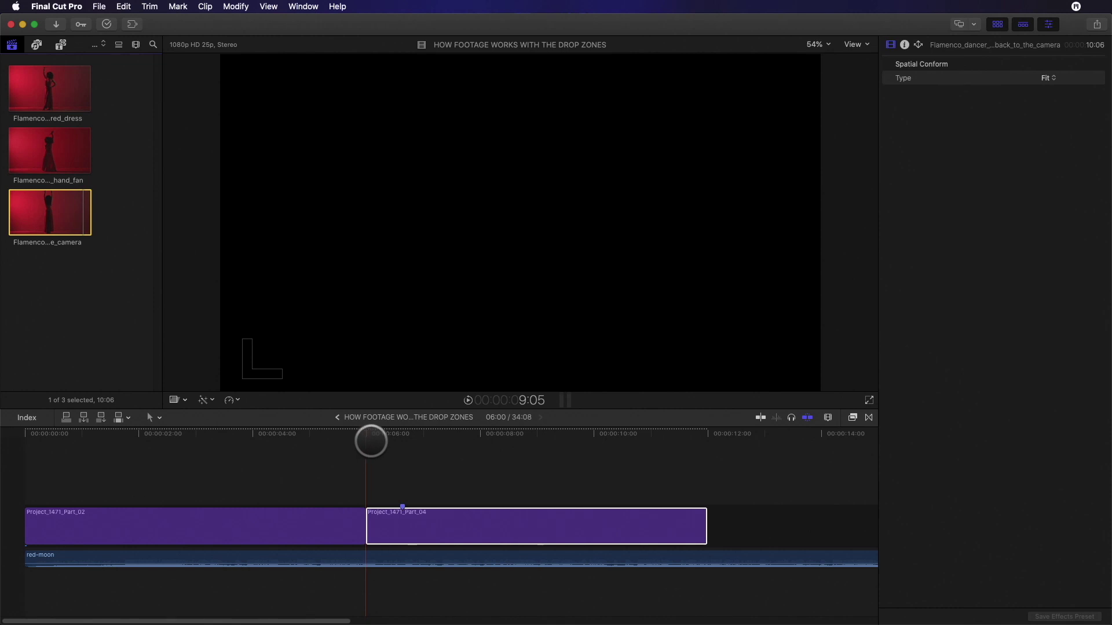
drag(370, 440, 402, 435)
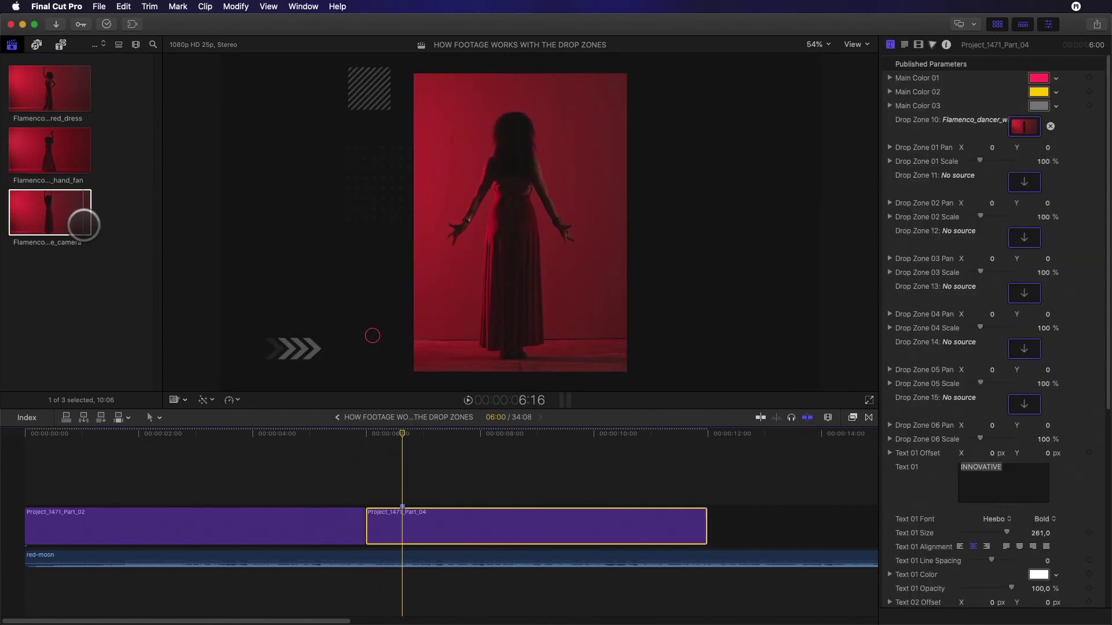
click(82, 225)
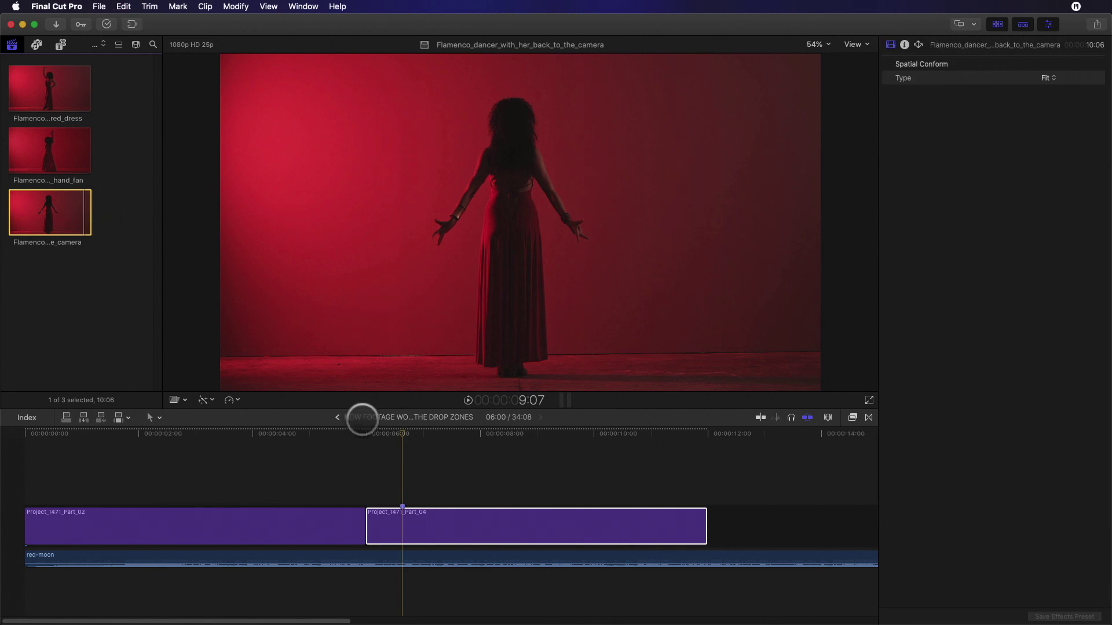
click(405, 522)
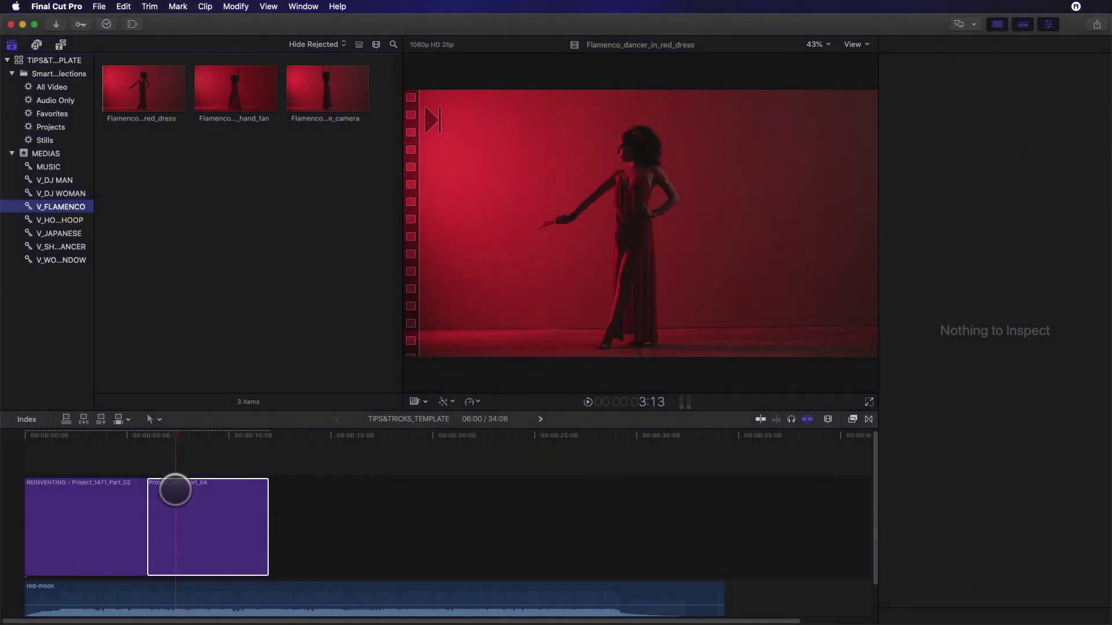
- Fill Drop Zones 10, 11 and 12 with the back-to-camera, red-dress and flamenco dancer clips
click(173, 486)
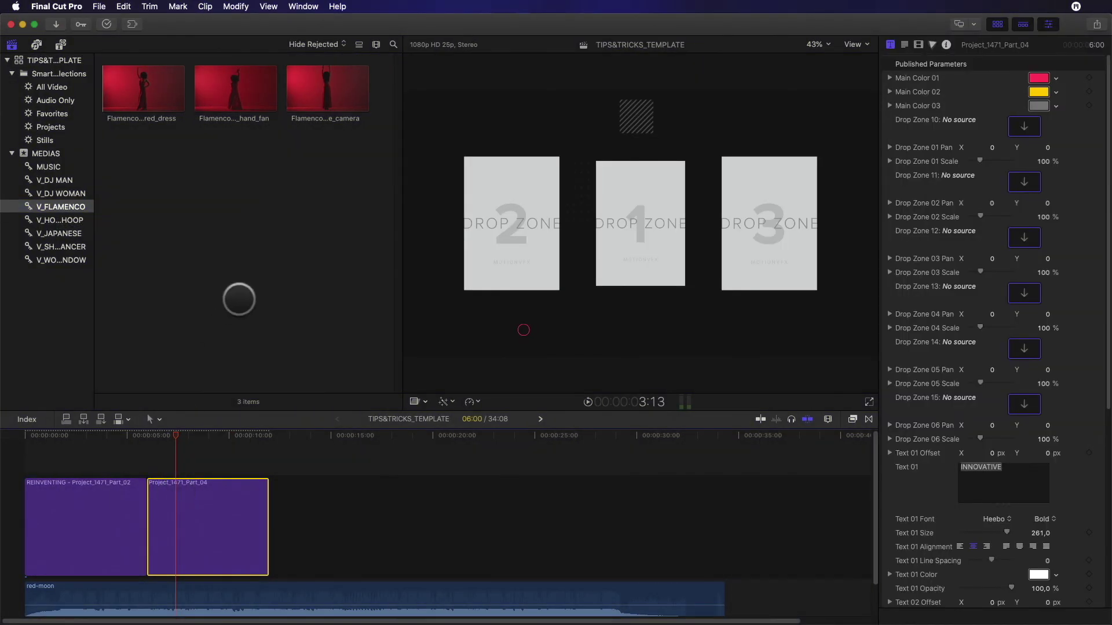
click(1023, 126)
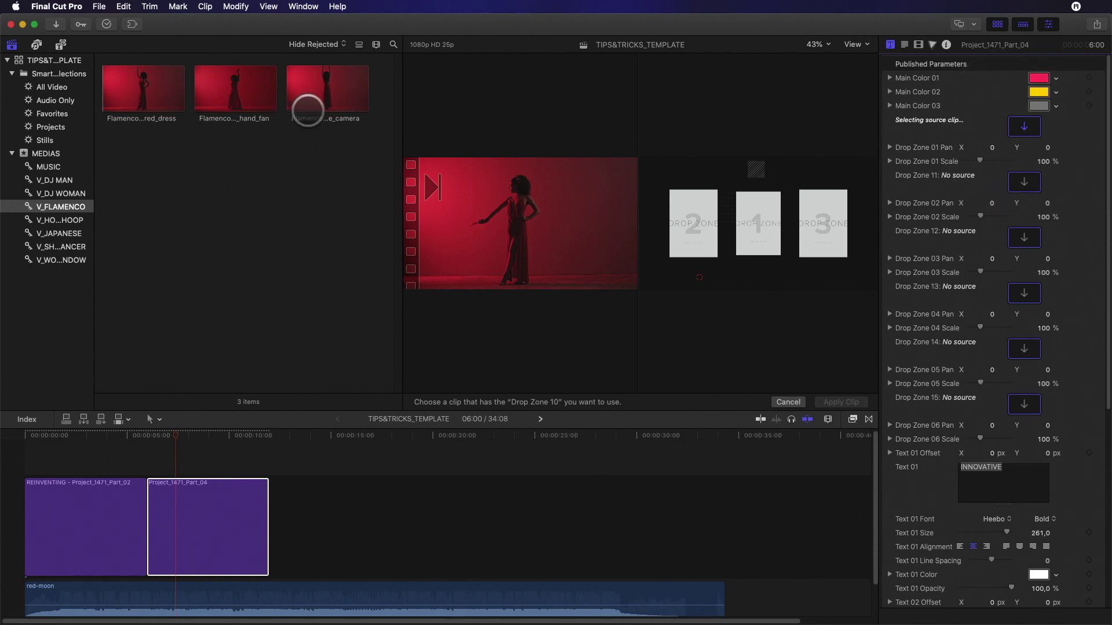
click(308, 110)
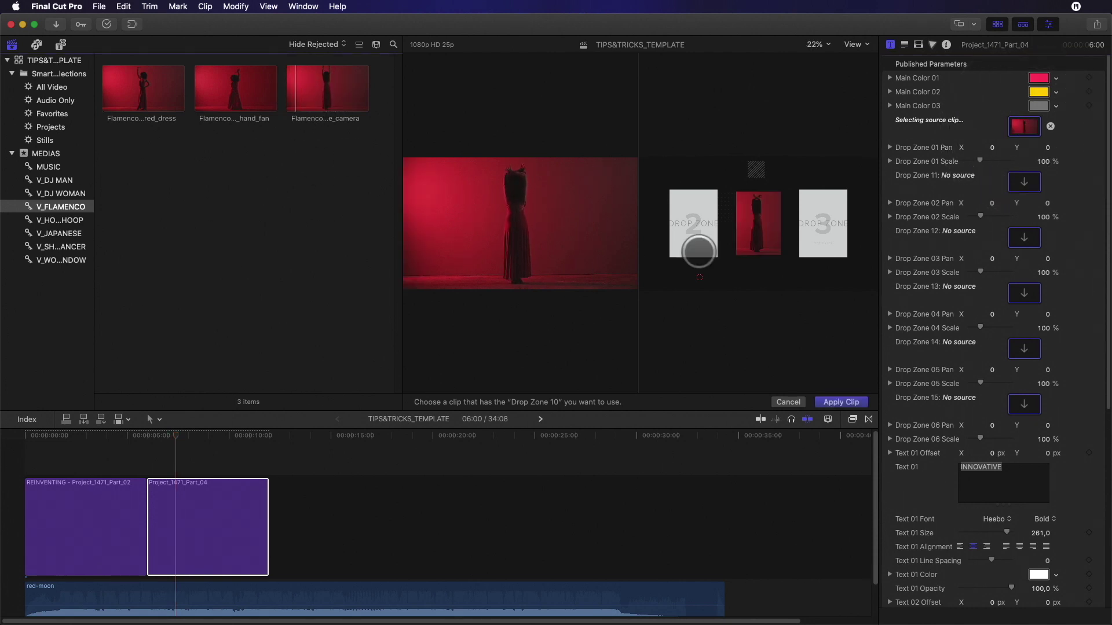
click(1024, 182)
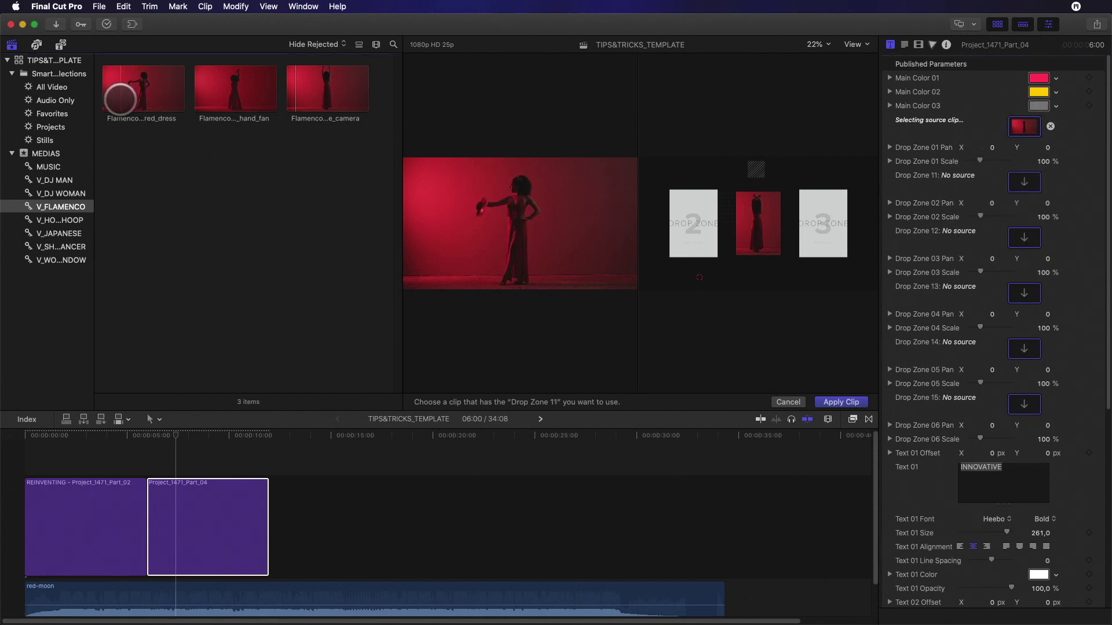
click(118, 99)
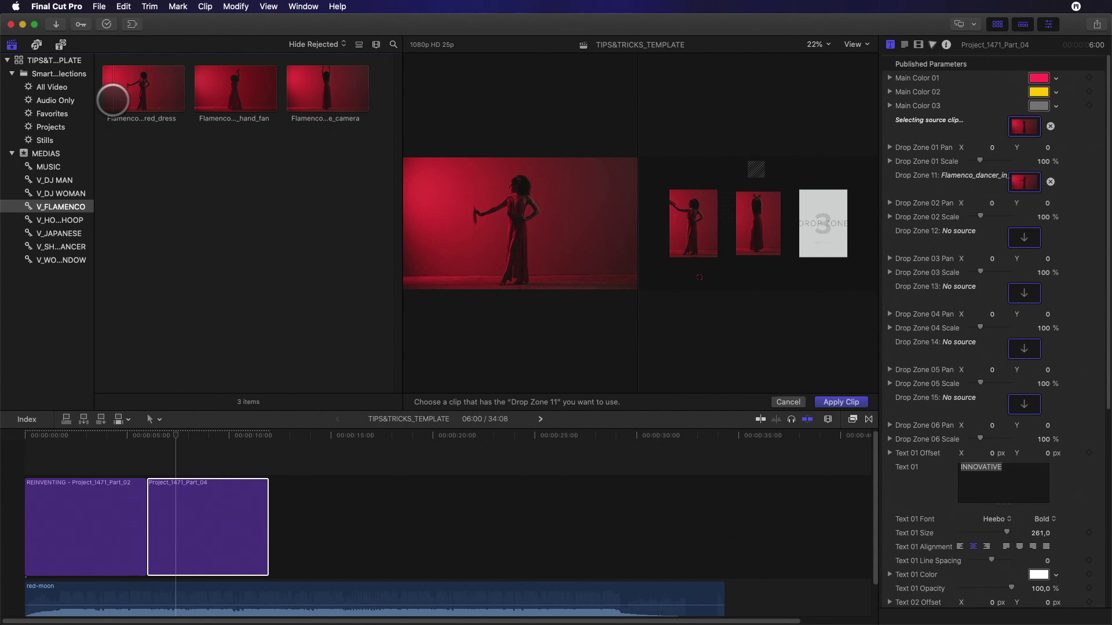
click(1023, 237)
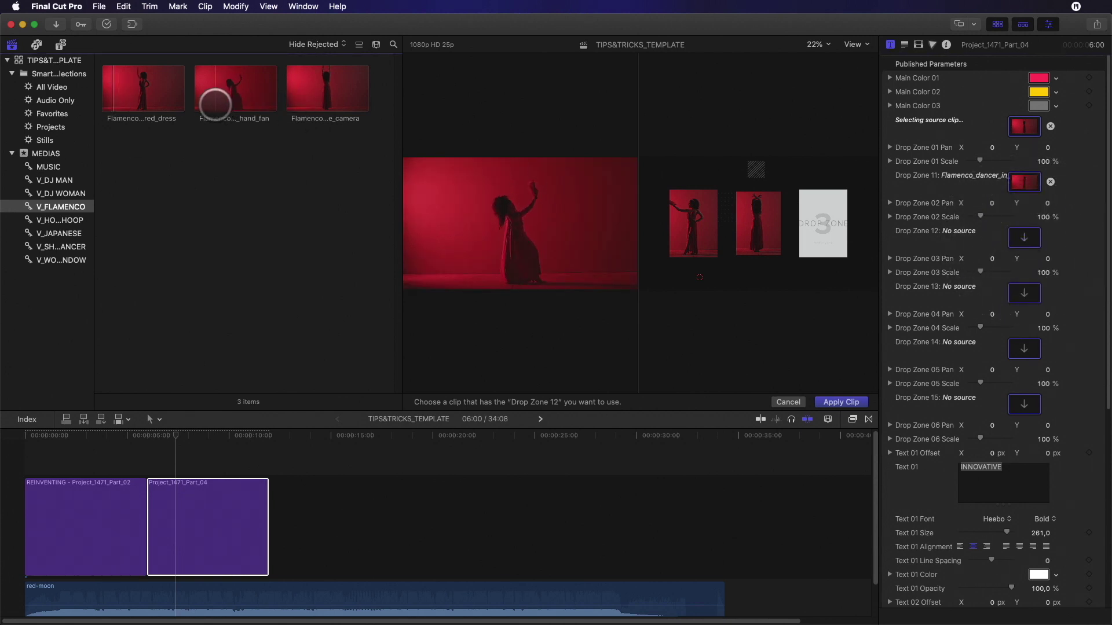
click(198, 111)
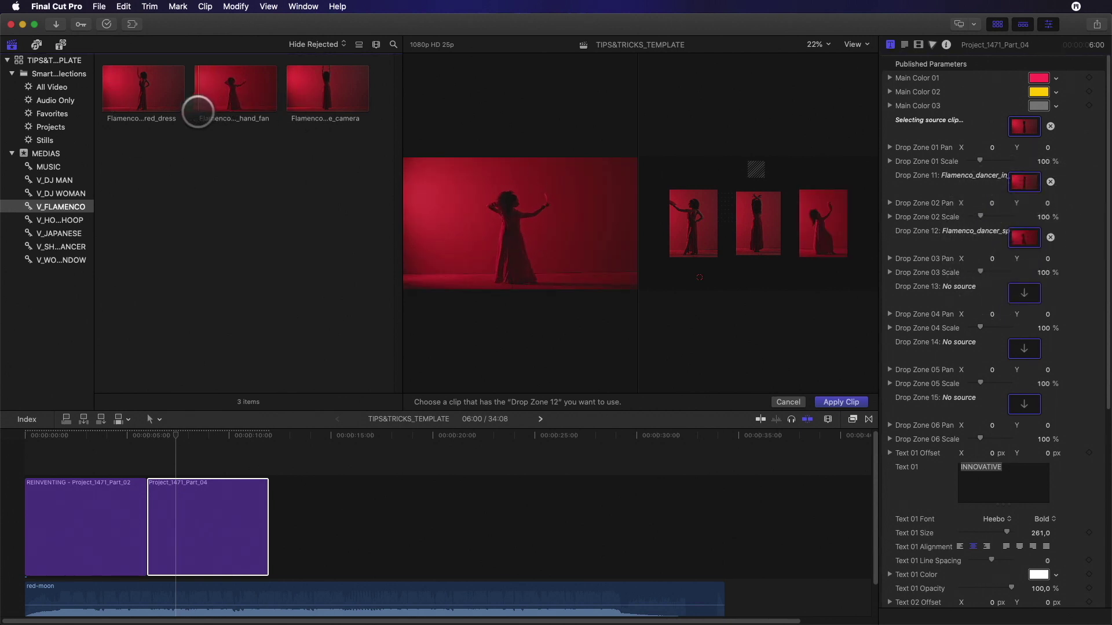
click(841, 401)
click(242, 493)
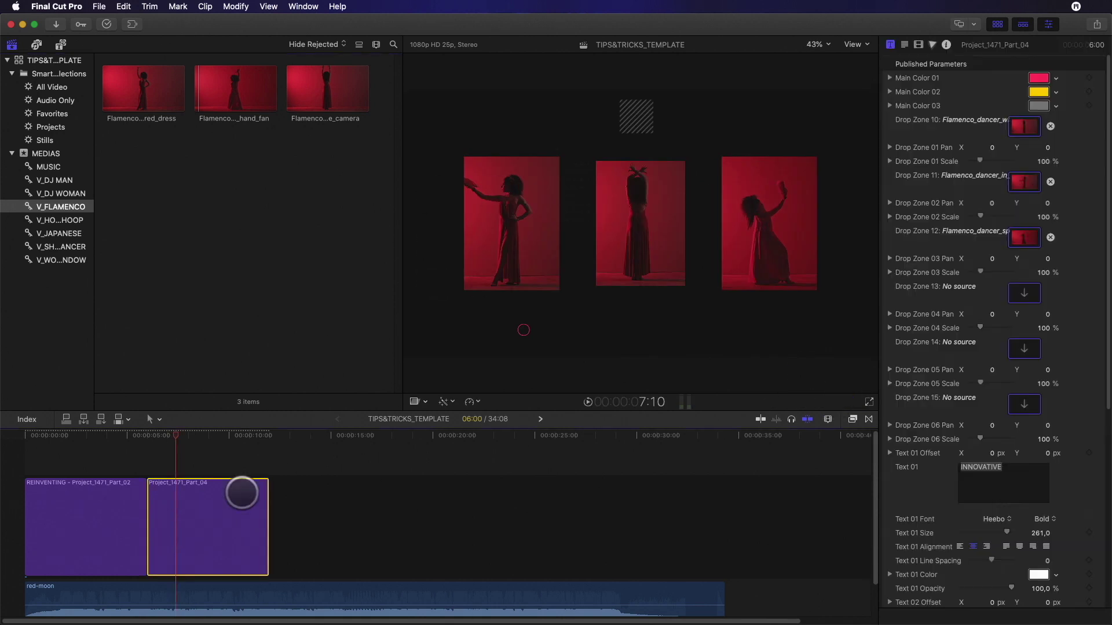
- Pan Drop Zone 02 to X 7,9, set Drop Zone 01 to 102% and Y -0,7, then preview
drag(991, 204, 991, 202)
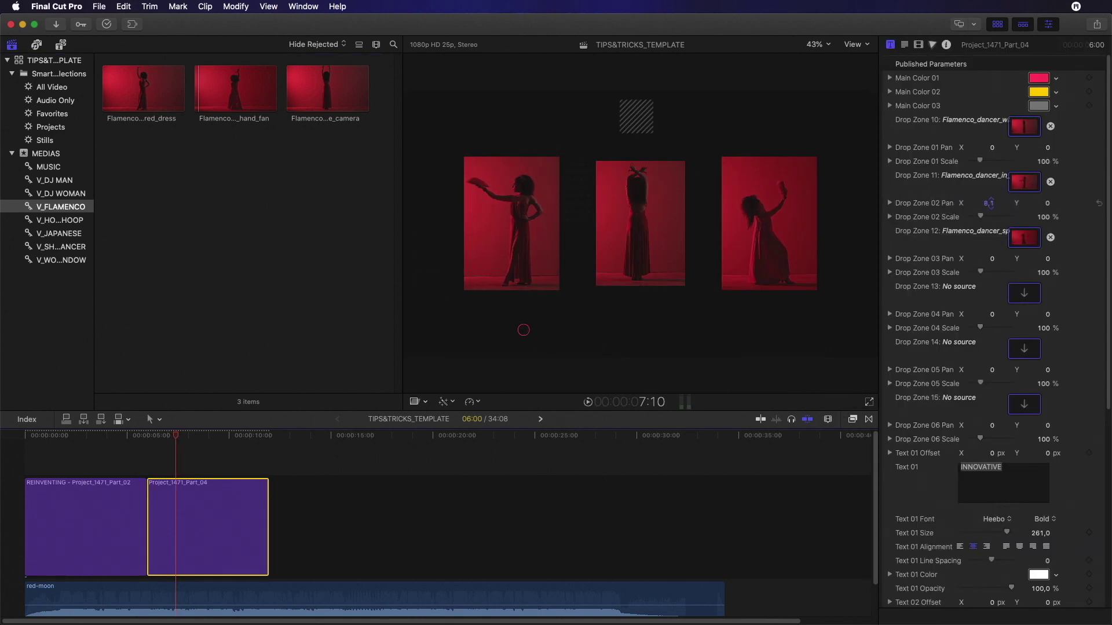
drag(174, 435, 162, 437)
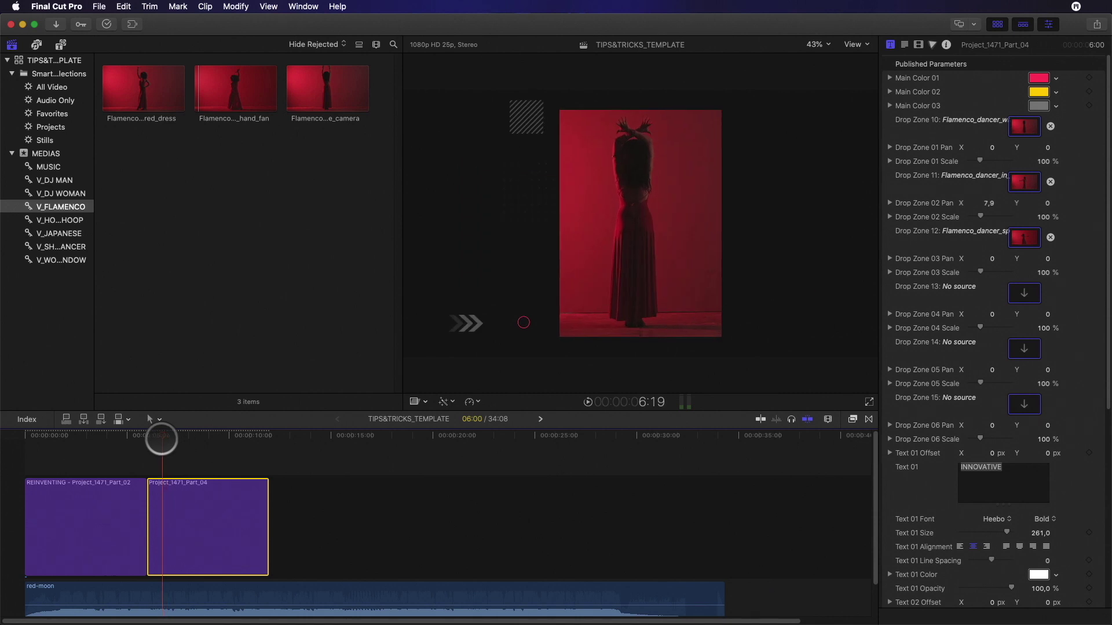
click(995, 165)
click(981, 162)
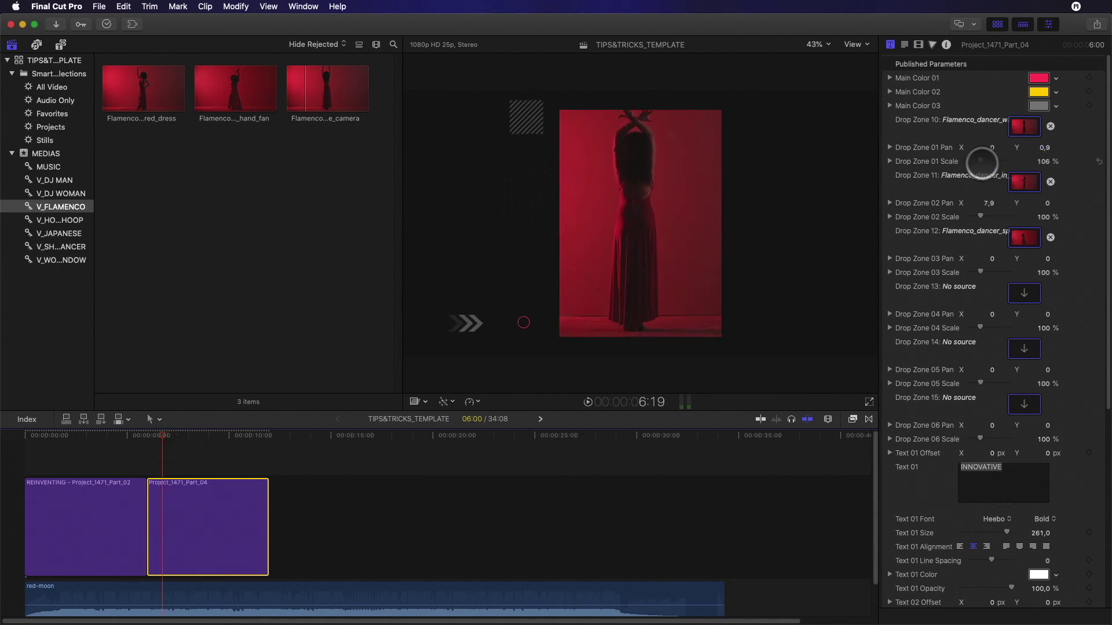
drag(1043, 147, 1042, 149)
key(space)
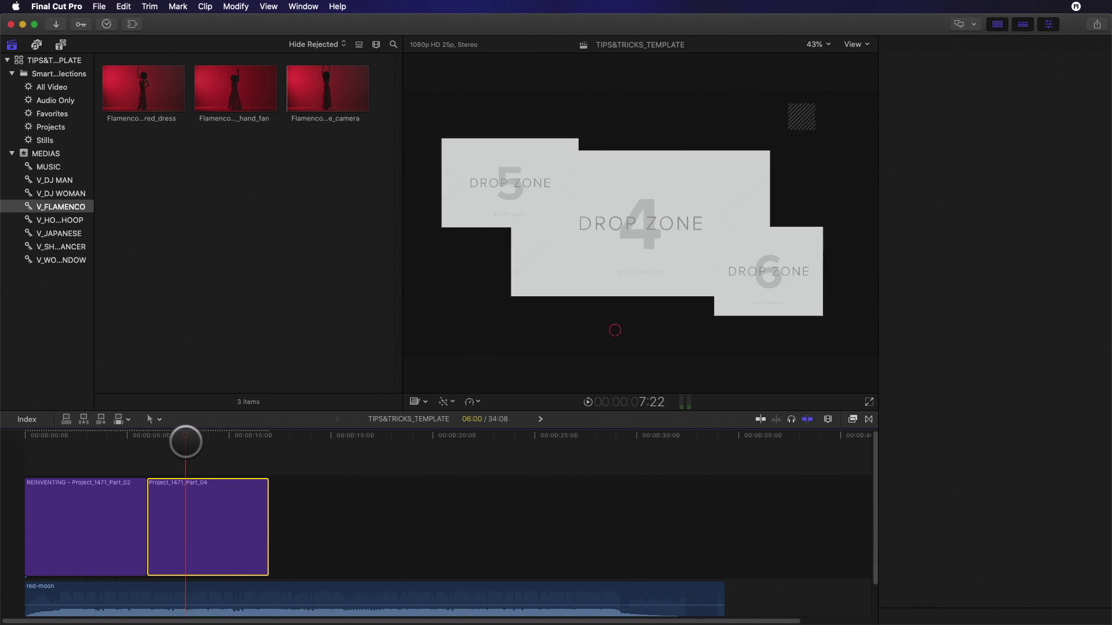
key(space)
- Fill Drop Zones 13–15 with the V_JAPANESE torso, brown-eyed close-up and bearded mouth clips
click(59, 234)
click(191, 521)
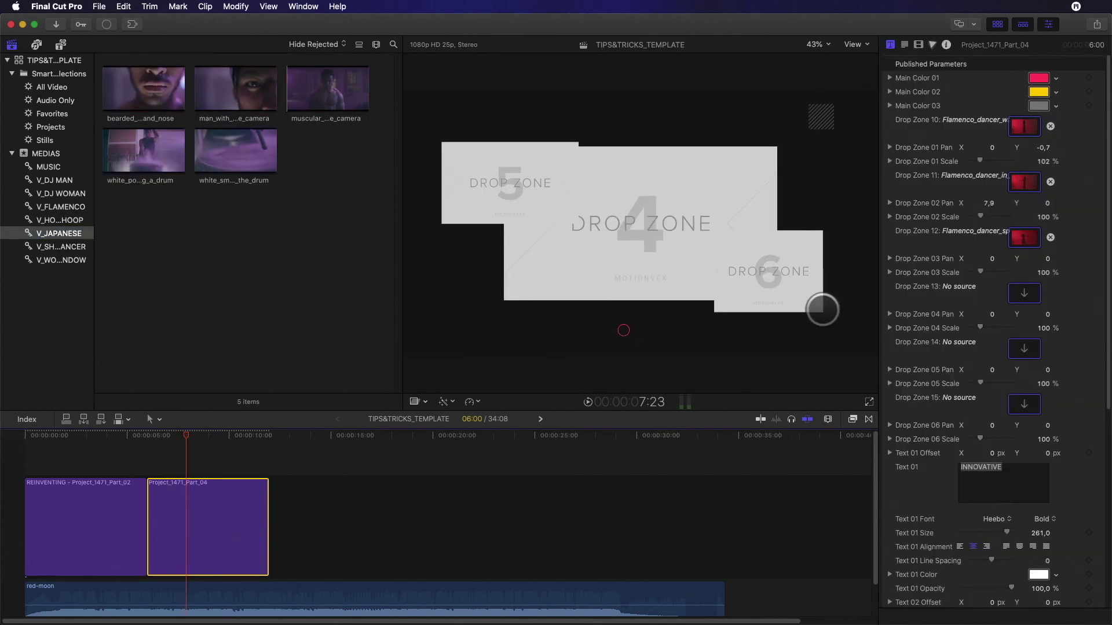
click(1024, 293)
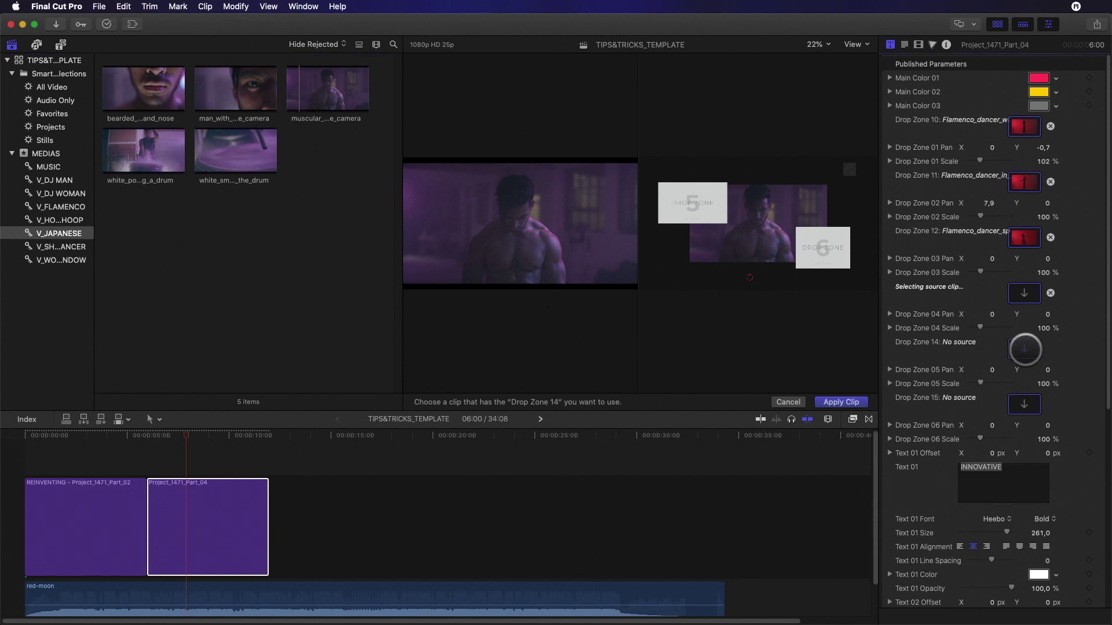
click(203, 93)
click(1024, 404)
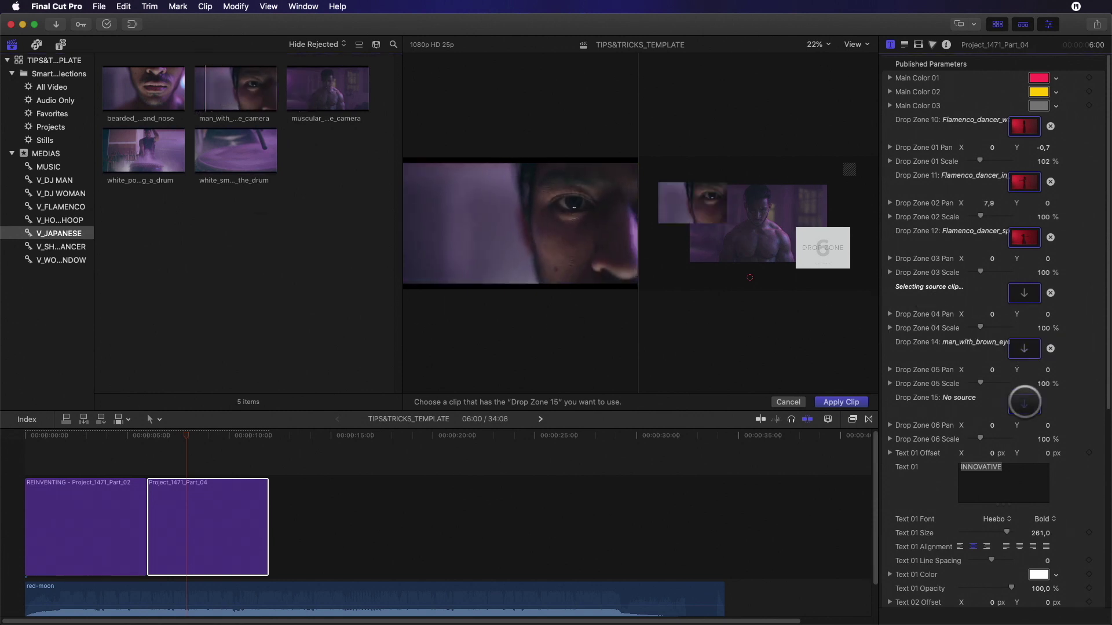
click(112, 96)
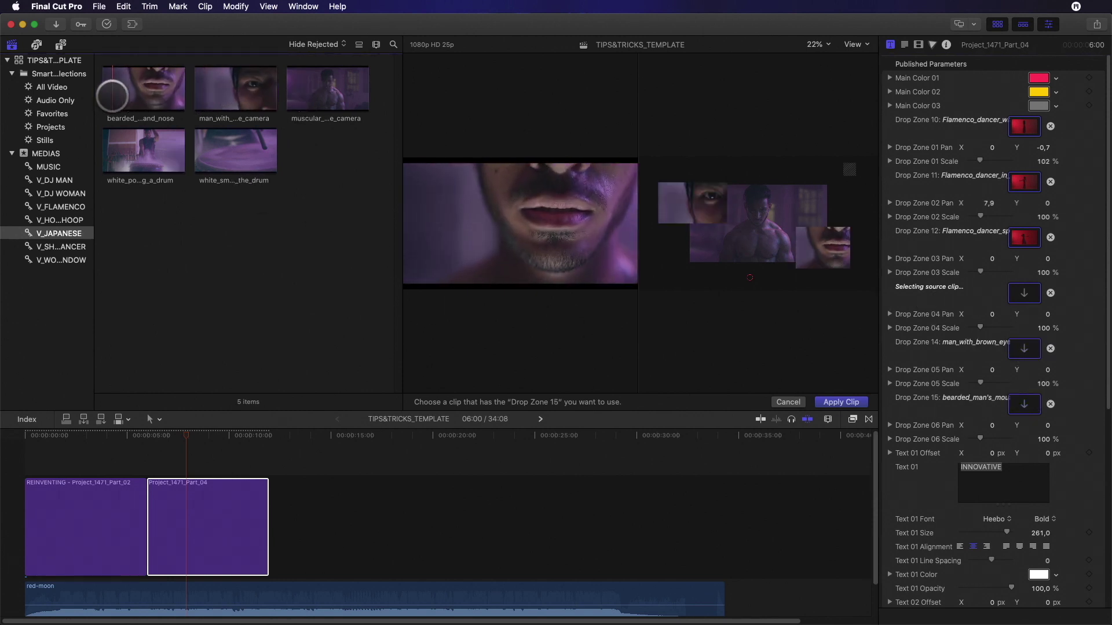
click(841, 402)
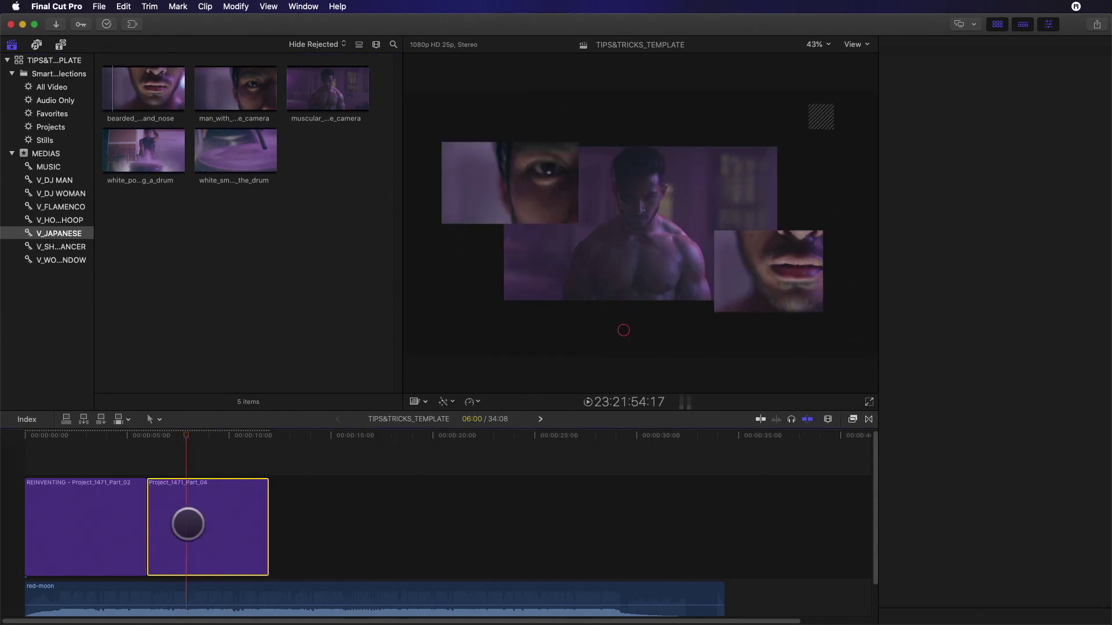
- Scale up the torso image, shift the eye and mouth images, and play back the layout
click(186, 523)
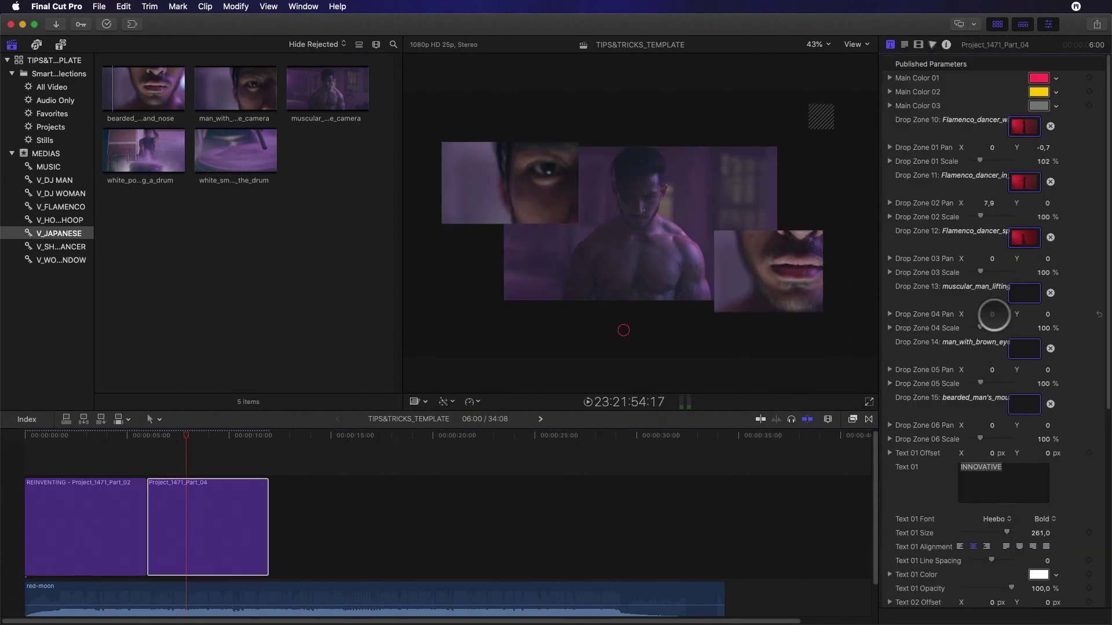
drag(979, 327, 979, 330)
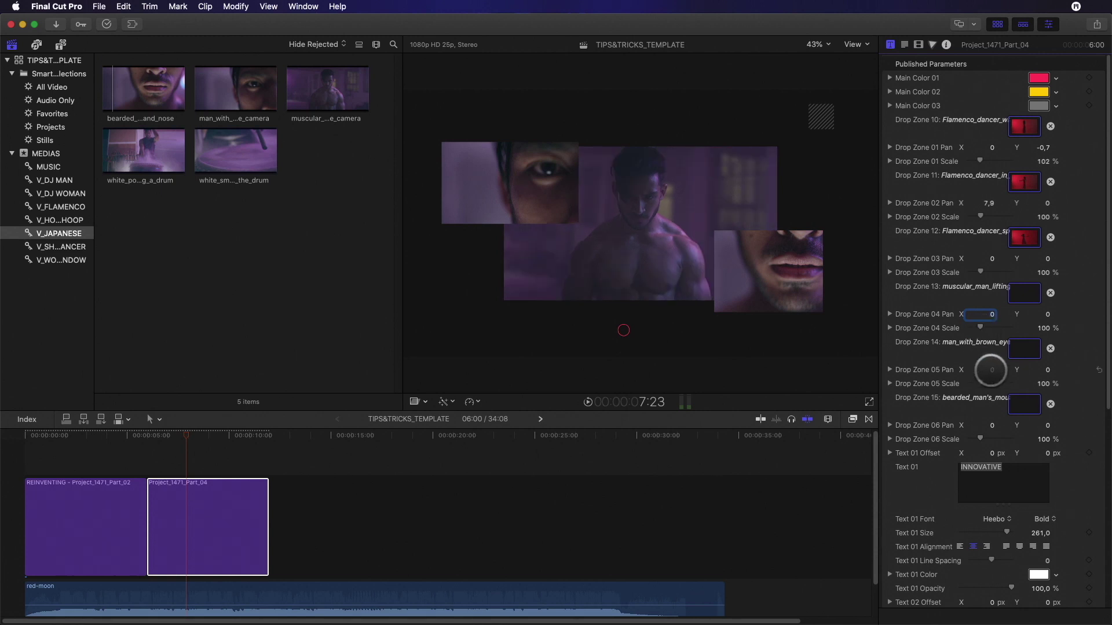
drag(991, 370, 973, 369)
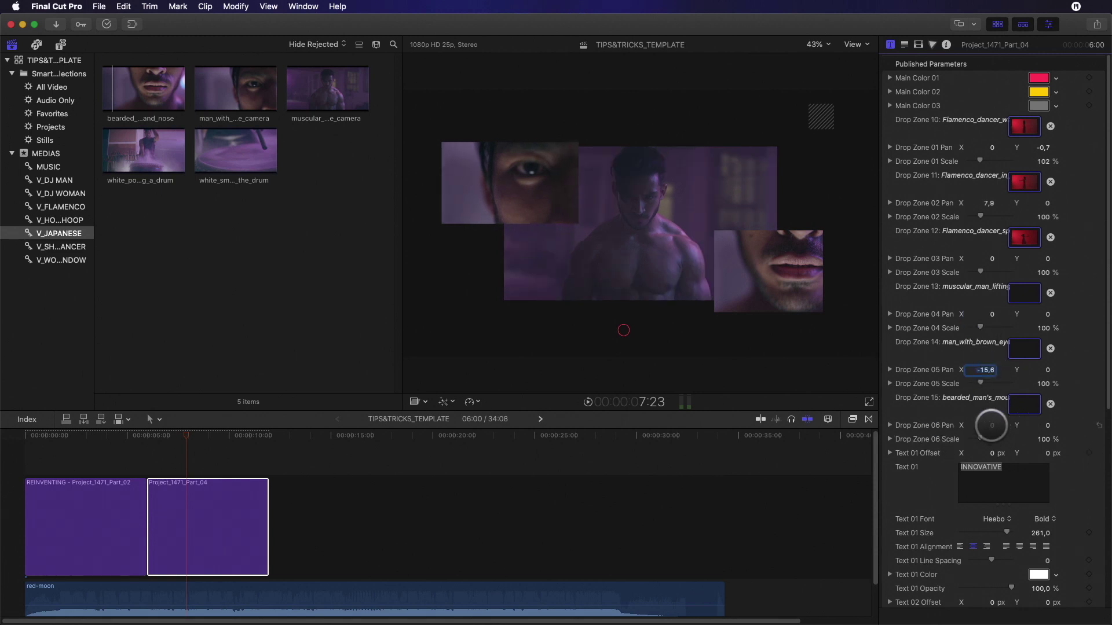
drag(992, 425, 983, 440)
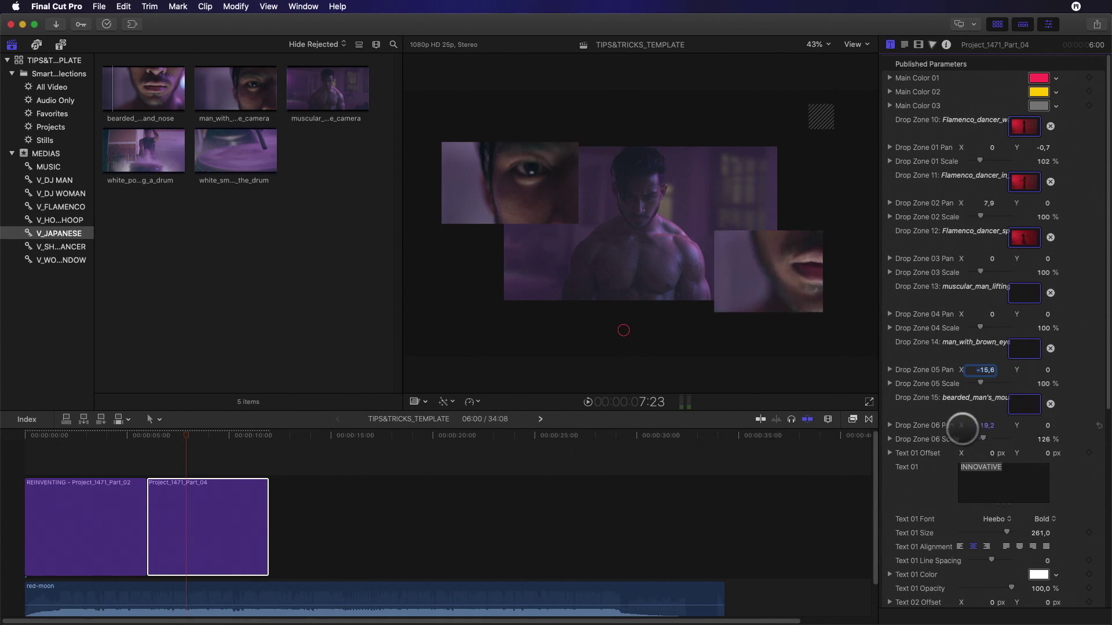
key(space)
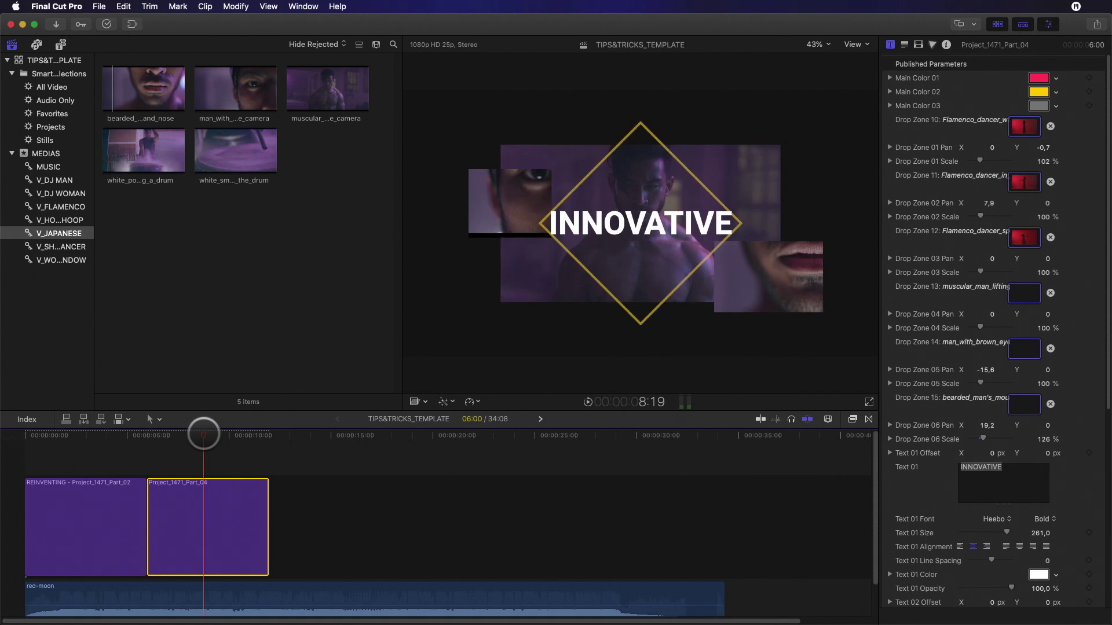
- Nudge the eye image left and down and tweak scale, reviewing around the INNOVATIVE frame
drag(984, 369, 983, 370)
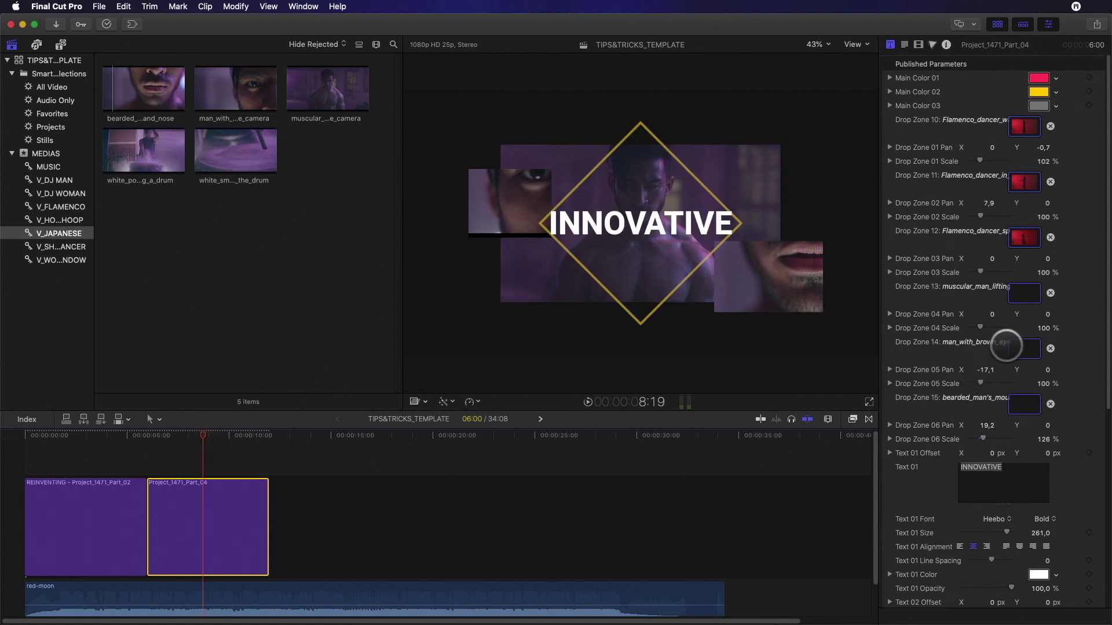
drag(1047, 370, 1046, 370)
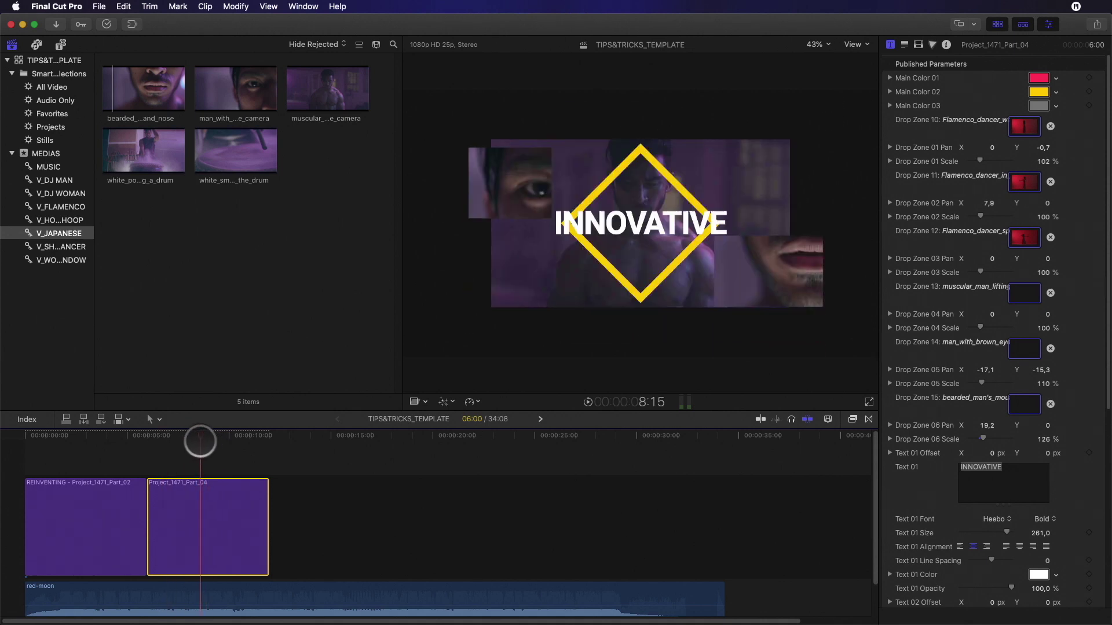
click(215, 439)
drag(215, 439, 203, 441)
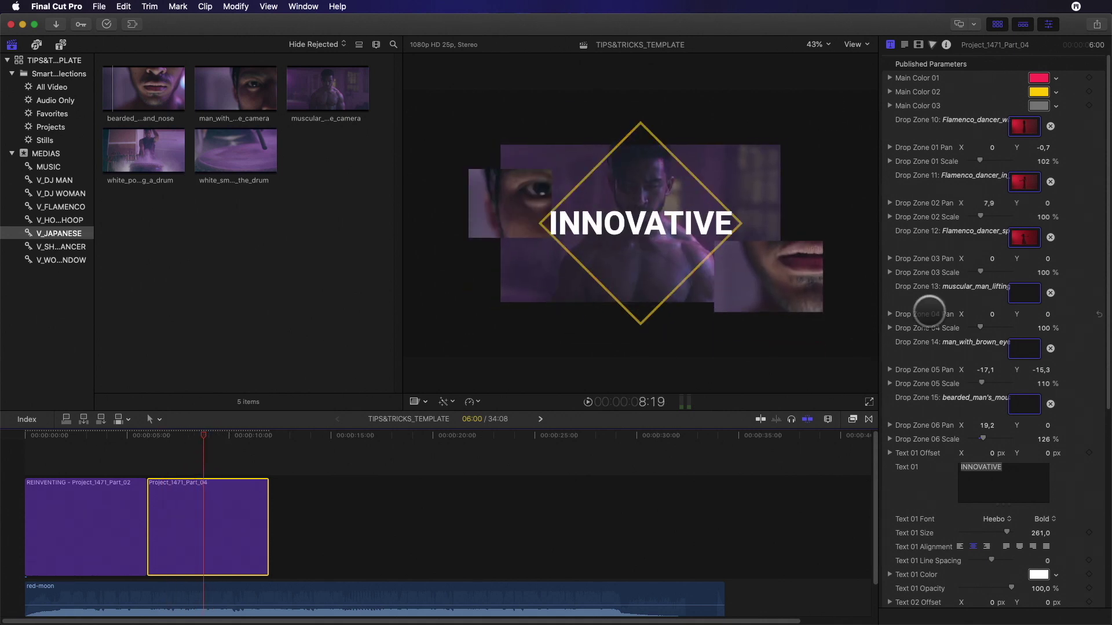
drag(981, 327, 983, 328)
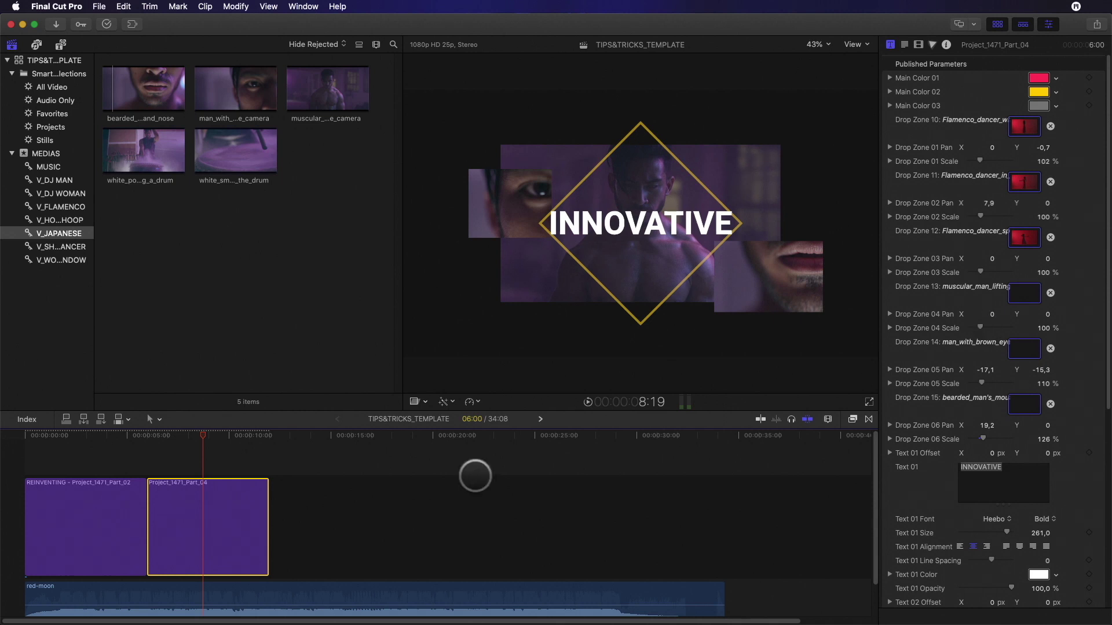
mouse_move(209, 436)
mouse_down()
mouse_move(181, 442)
mouse_move(204, 433)
mouse_up()
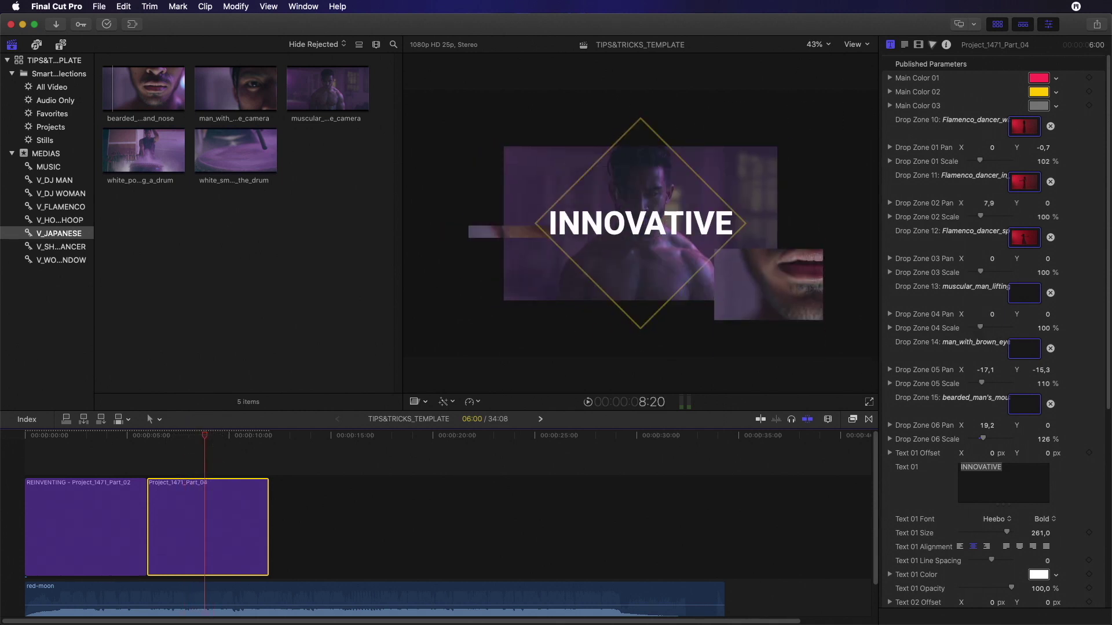
- Change Text 01–03 from INNOVATIVE, DESIGN, VISION to SURPASS, YOUR and LIMITS
text(SURPASS)
key(Tab)
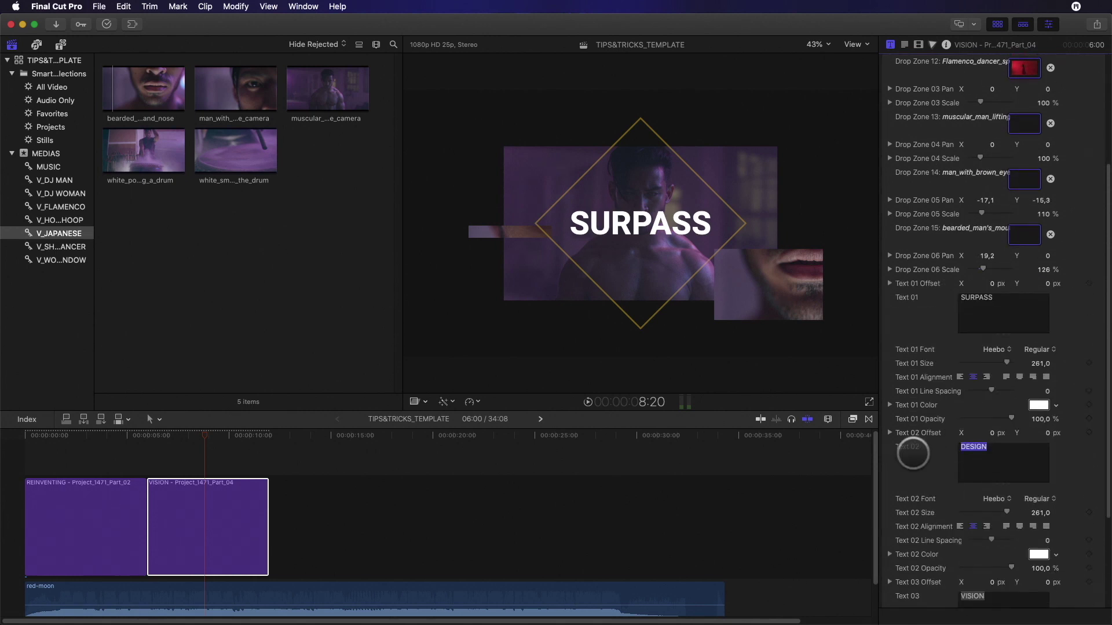
text(LIMITS)
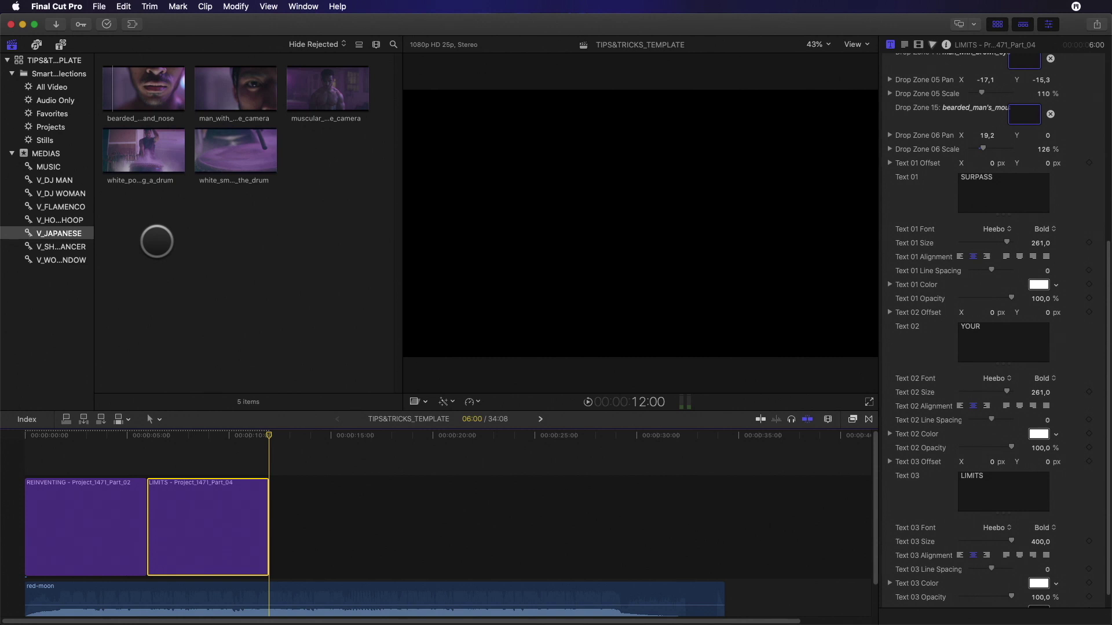
- Add the Project_1471_Part_05 title after the LIMITS clip and select it
click(61, 45)
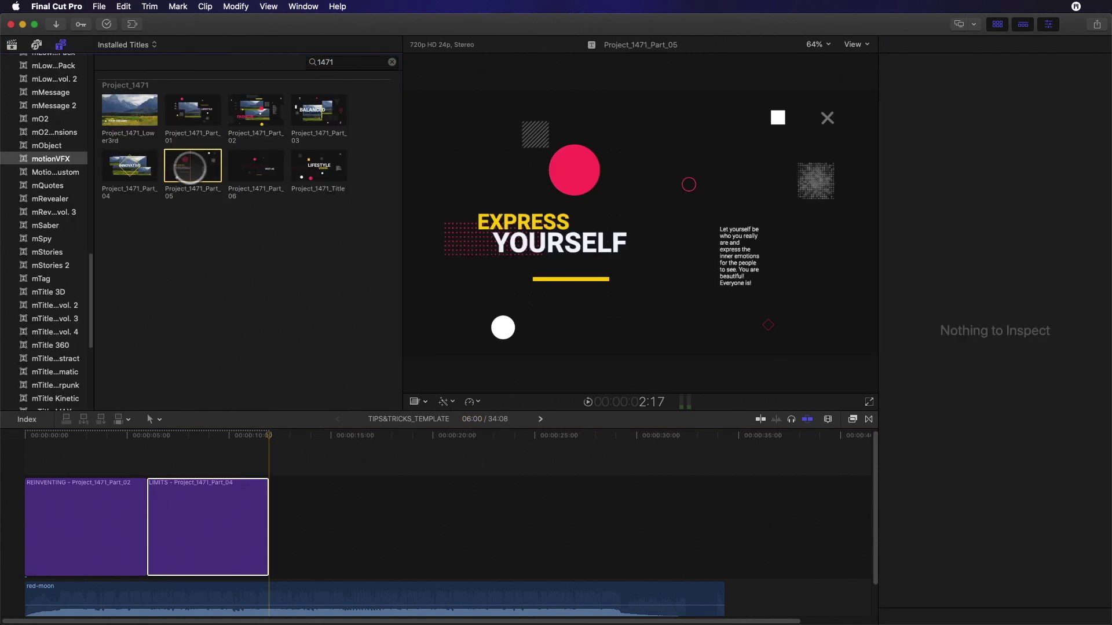
drag(191, 168, 310, 521)
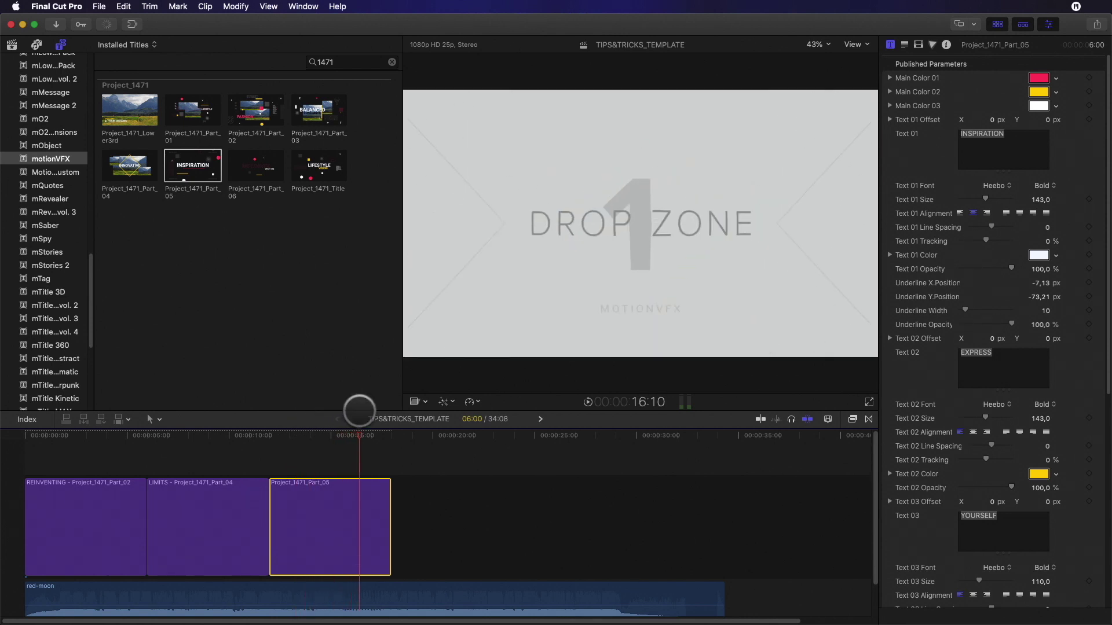
click(12, 43)
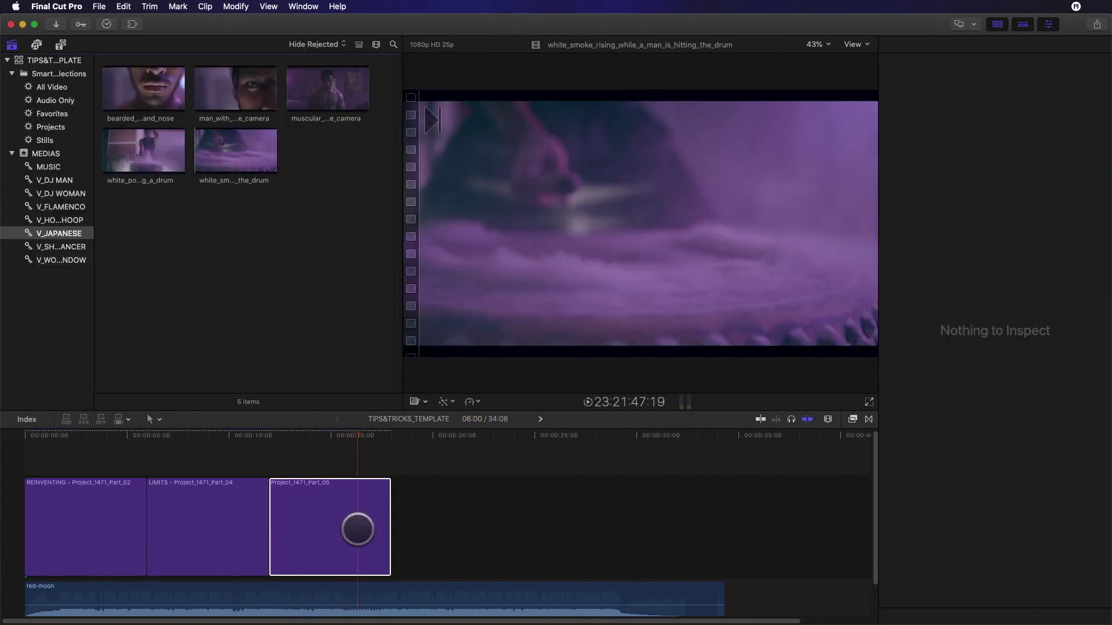
click(355, 527)
scroll(922, 385, up, 1)
scroll(922, 389, down, 10)
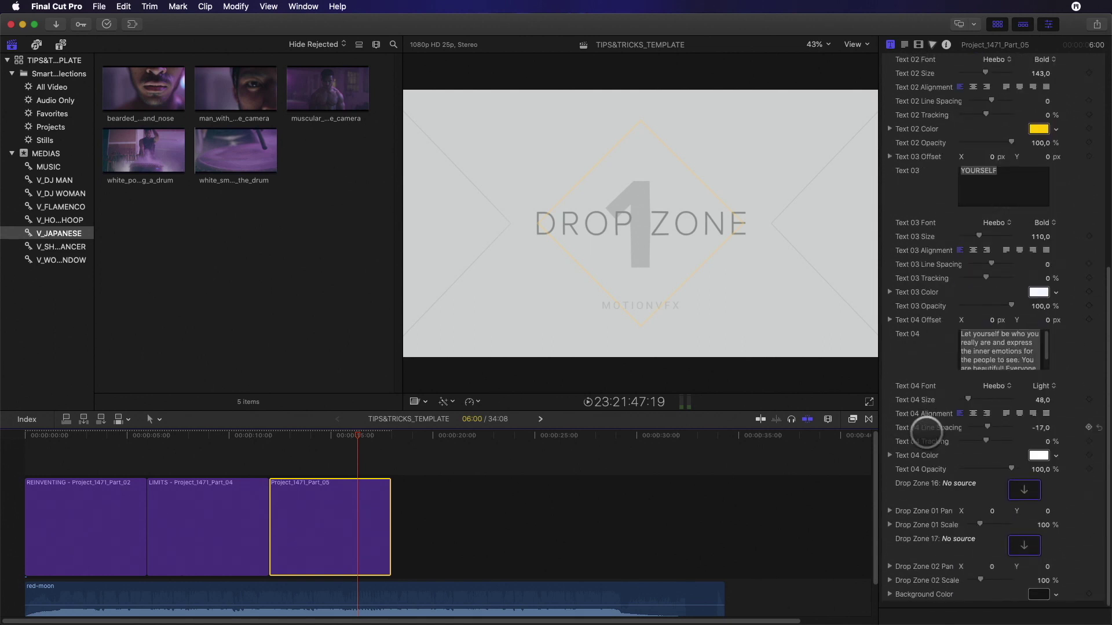
- Put the white powder drum clip in Drop Zone 16 and white smoke drum clip in Drop Zone 17
click(1024, 490)
click(110, 160)
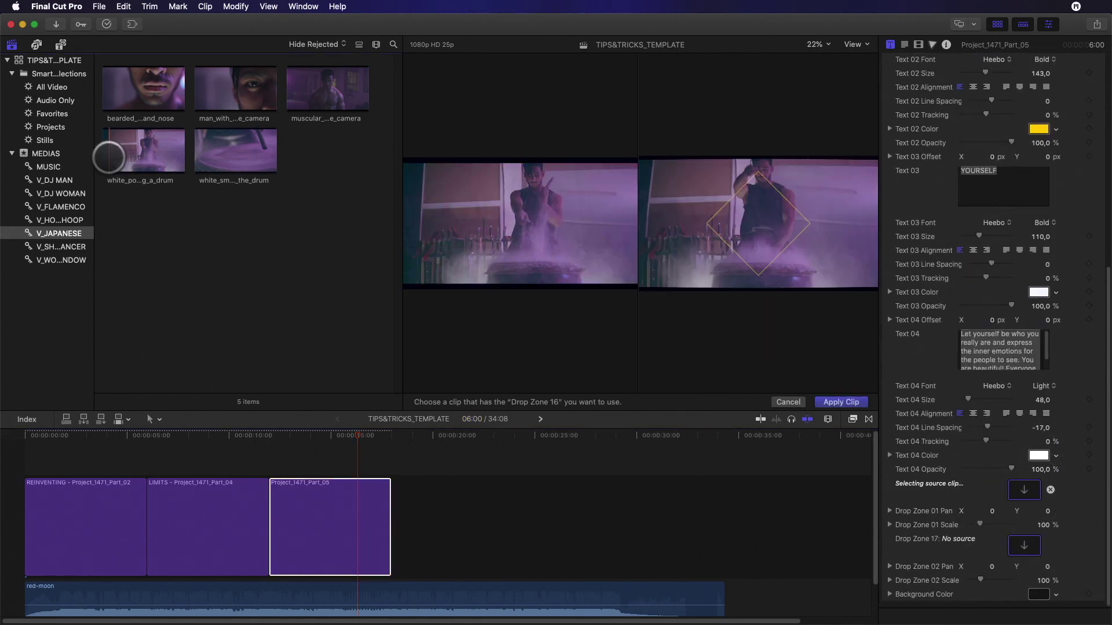
click(850, 401)
click(1023, 546)
click(205, 155)
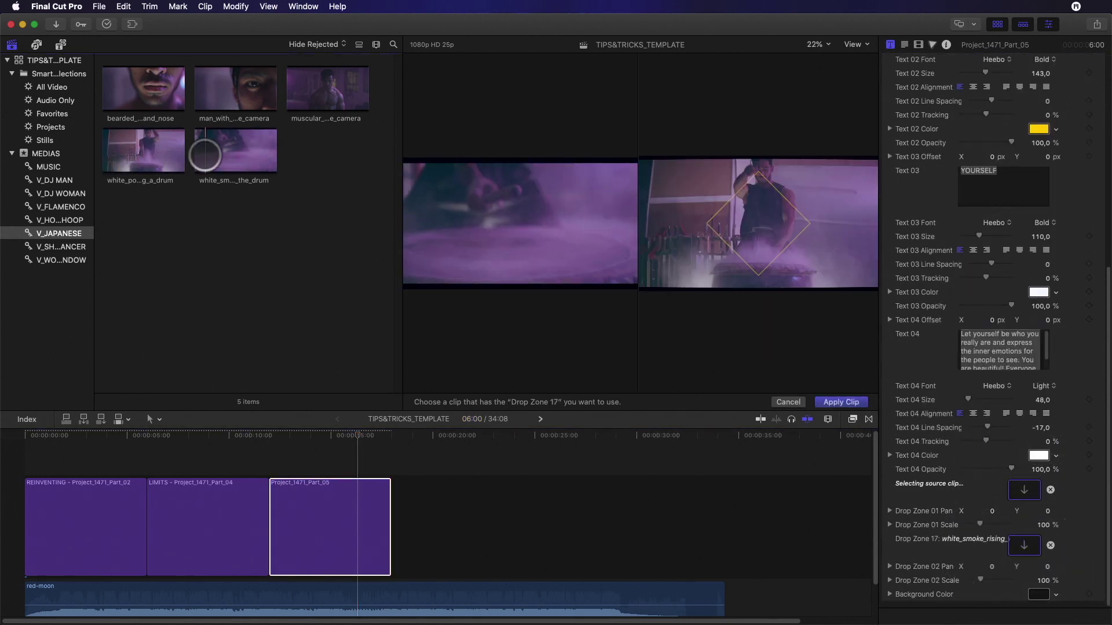
click(834, 402)
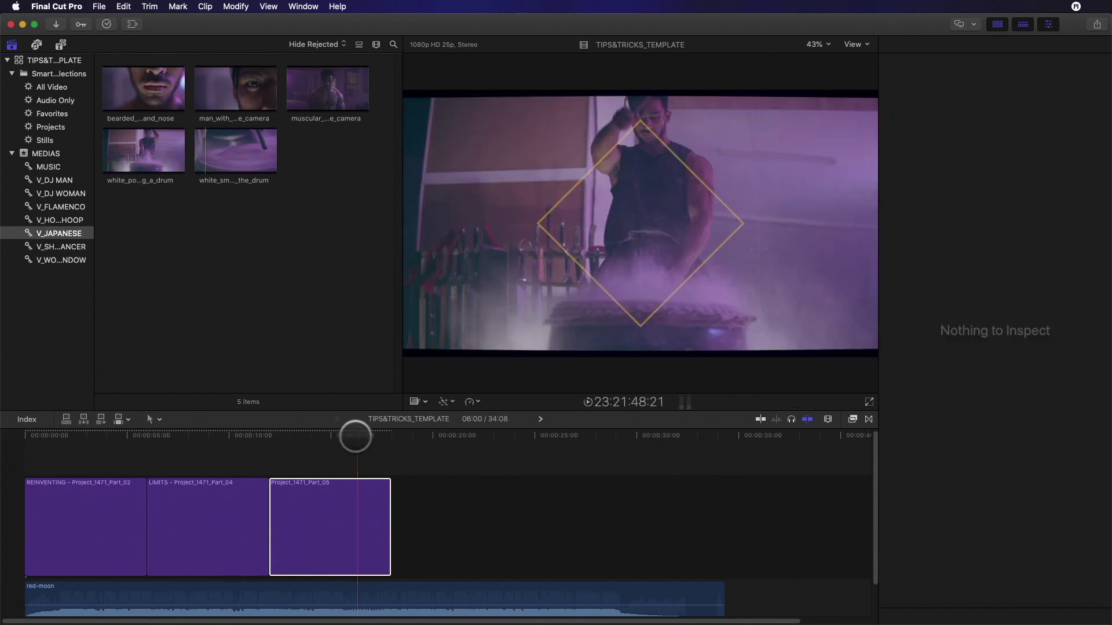
drag(356, 436, 367, 434)
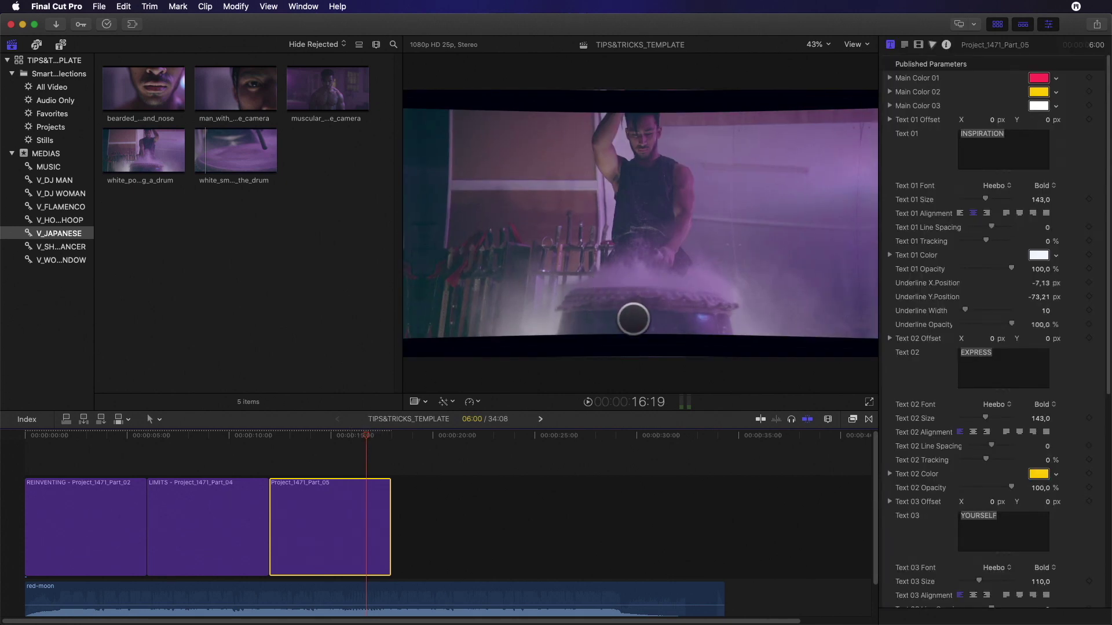
- Raise Drop Zone 01 Scale from 100% to 110% and scrub the title to check the drummer
scroll(928, 475, down, 10)
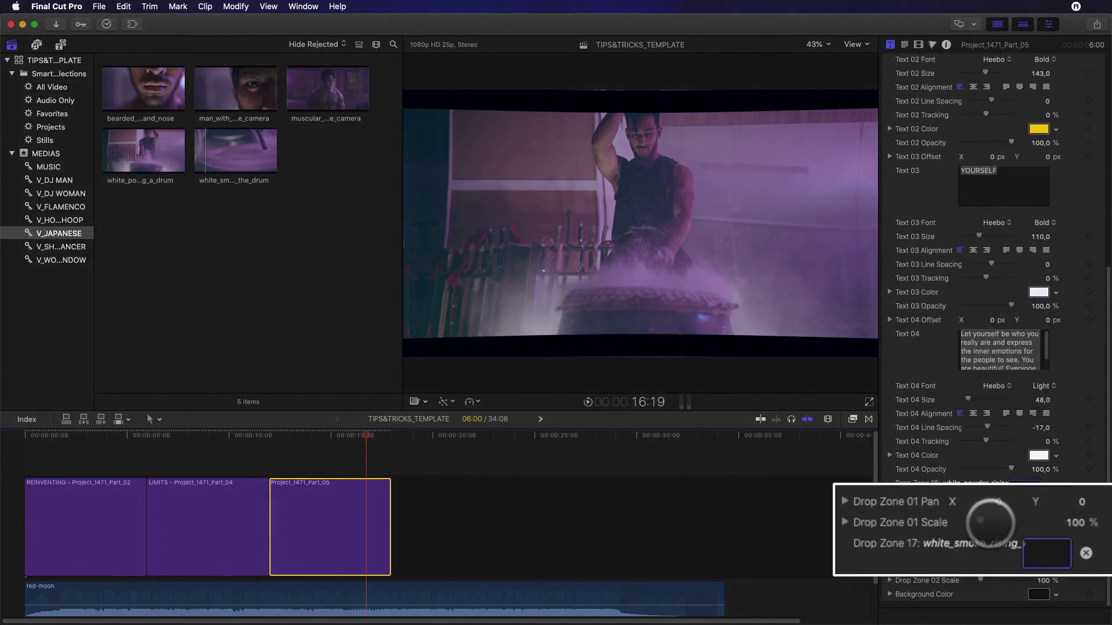
drag(982, 524, 982, 524)
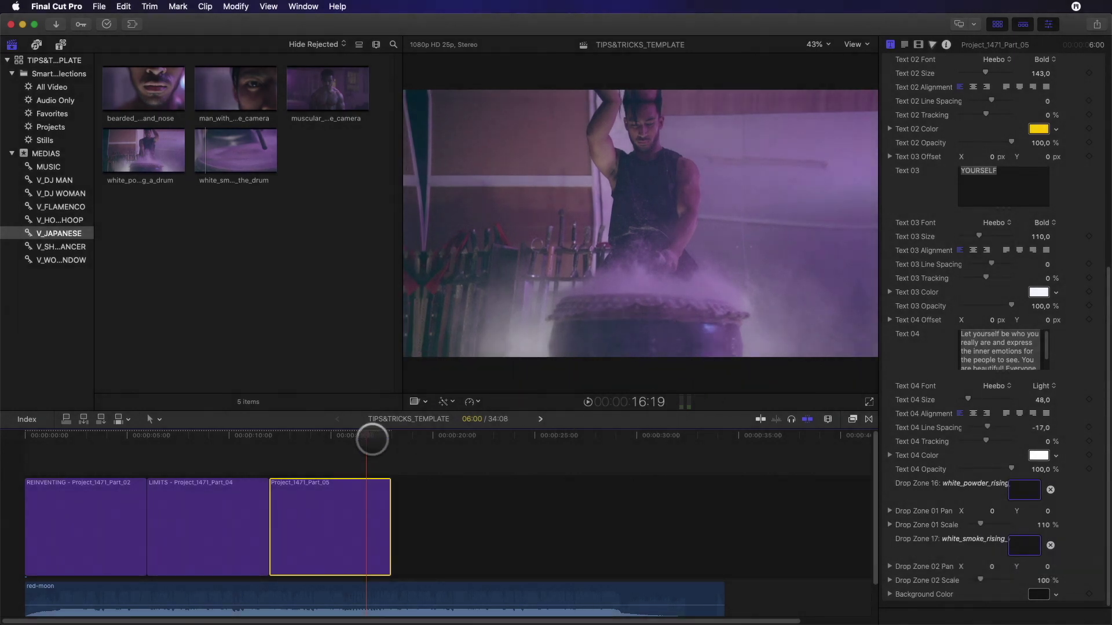
drag(361, 436, 270, 420)
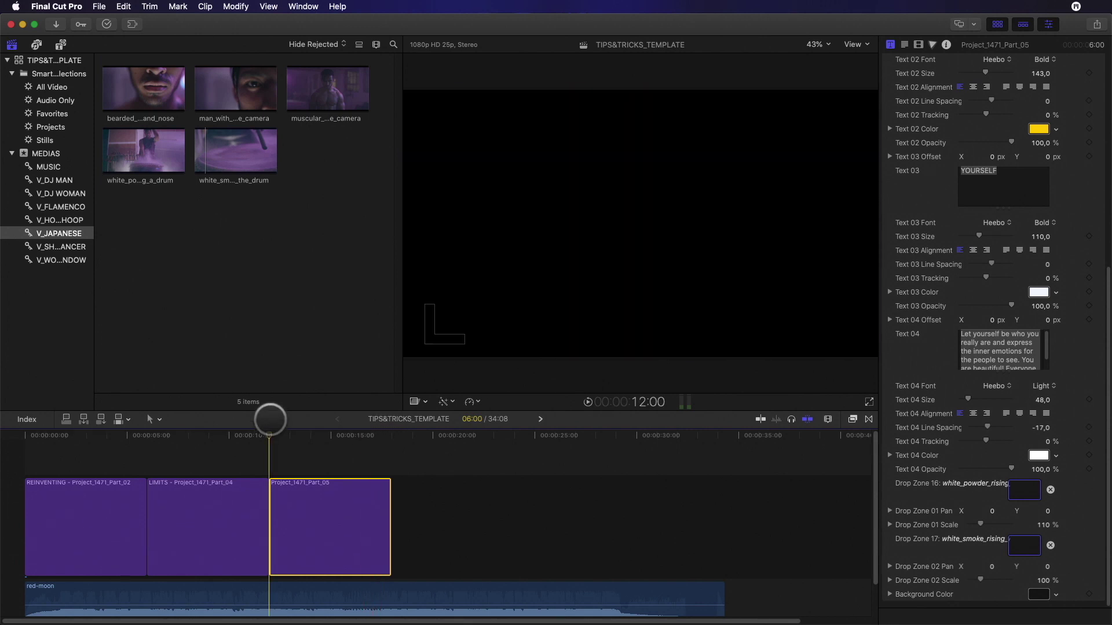
- Play through the Part_05 title, enlarge the viewer and zoom the timeline to frame level
key(space)
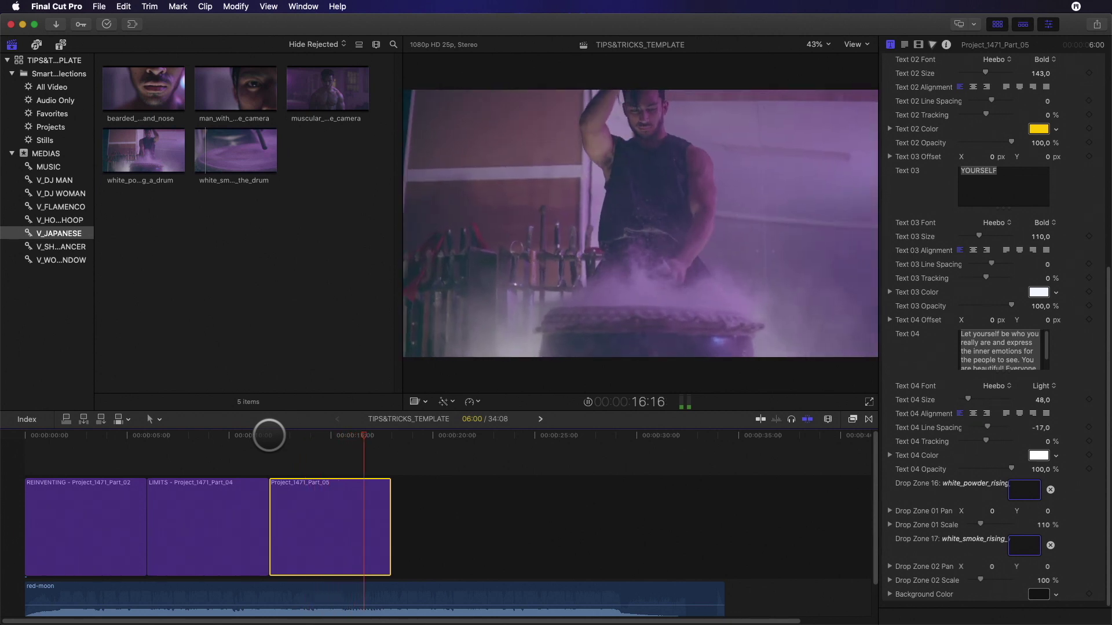
key(space)
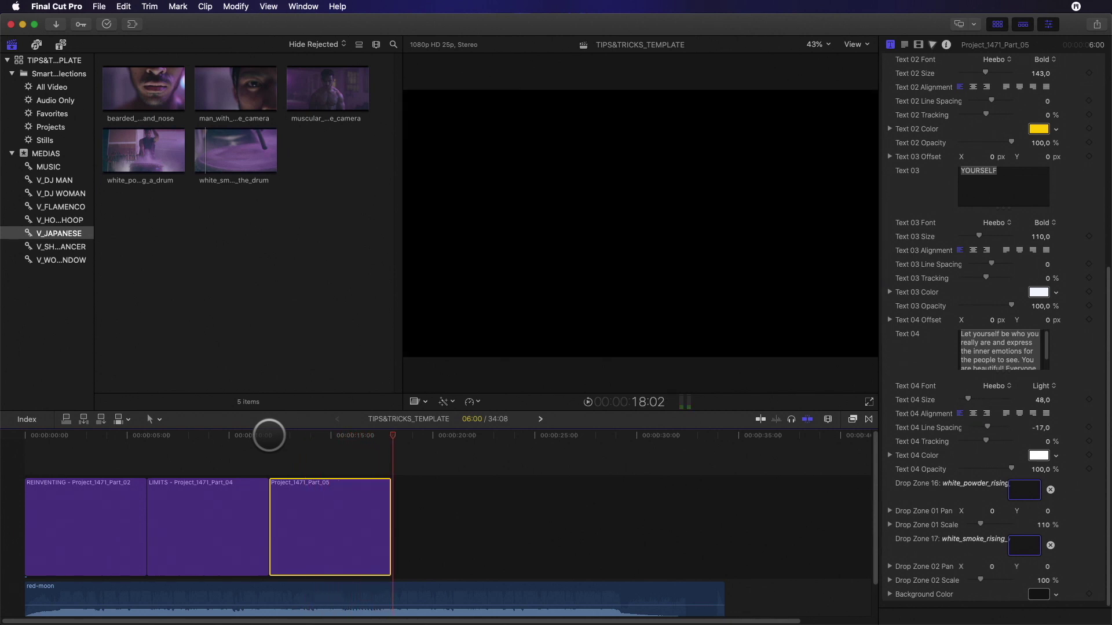
drag(384, 438, 382, 438)
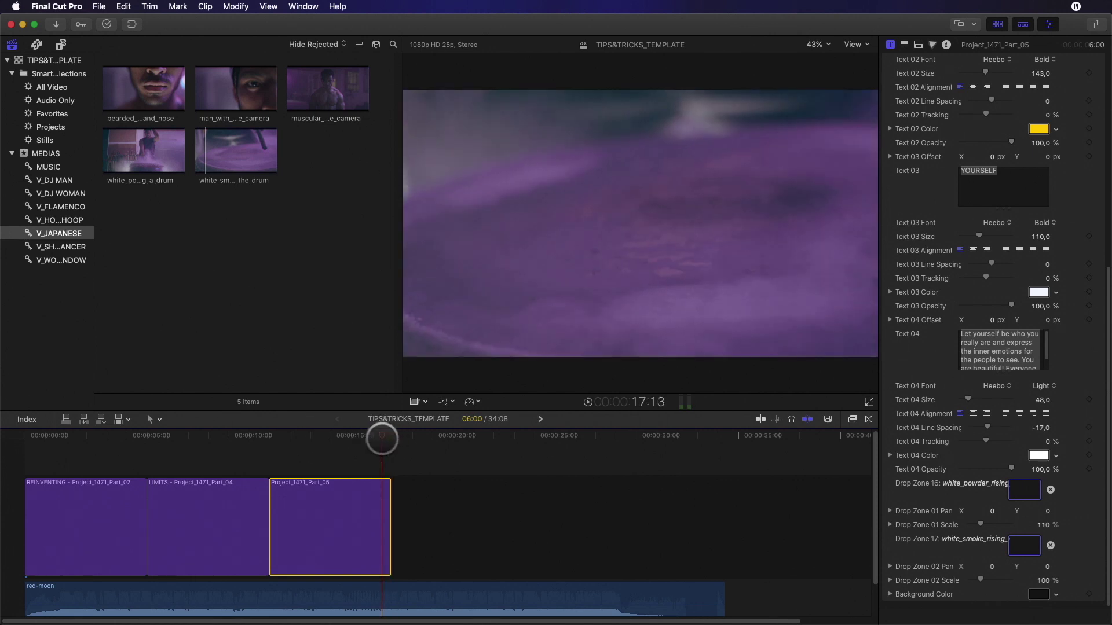
drag(419, 400, 417, 335)
key(super+equal)
key(super+equal)
key(super+equal)
key(super+equal)
key(super+equal)
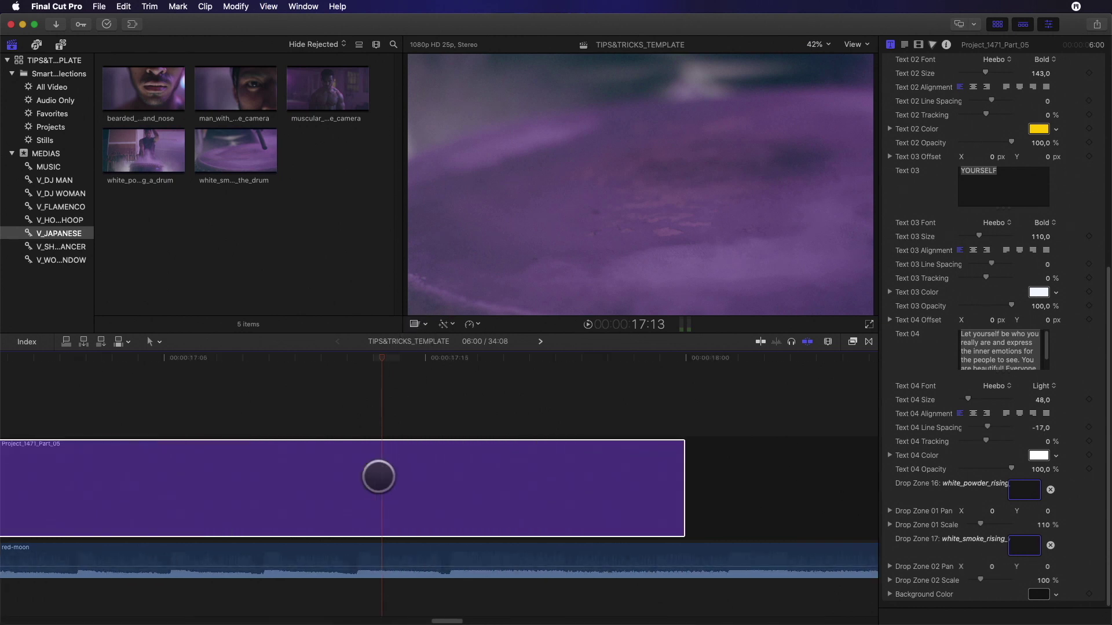
- Park the playhead on the music marker at 17:16 and select the red-moon music clip
drag(377, 359, 450, 359)
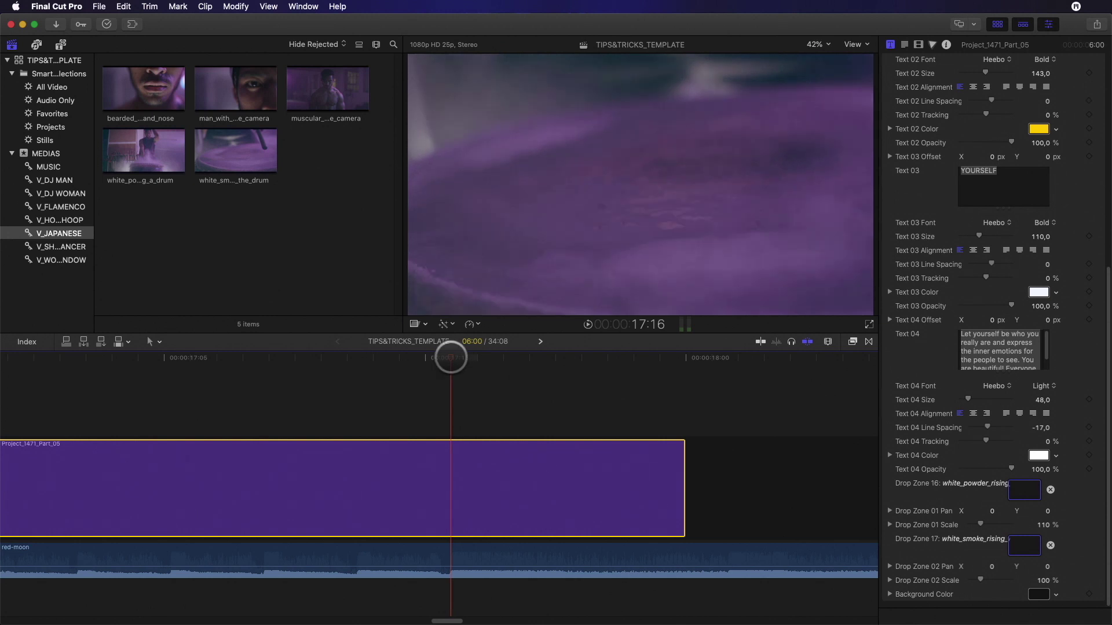
click(469, 359)
click(452, 359)
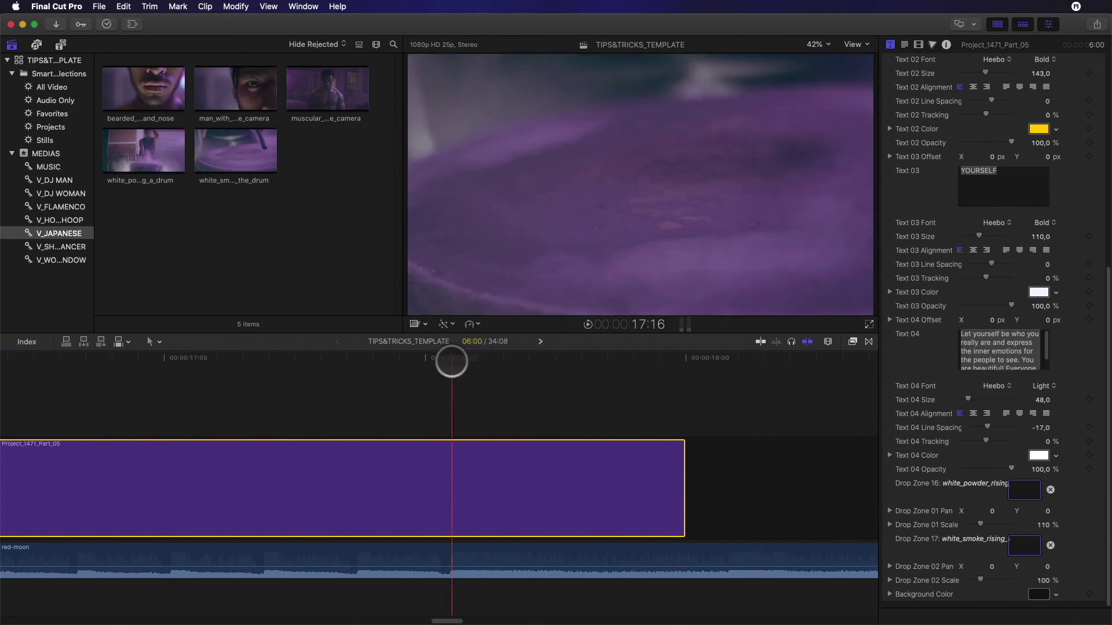
click(452, 558)
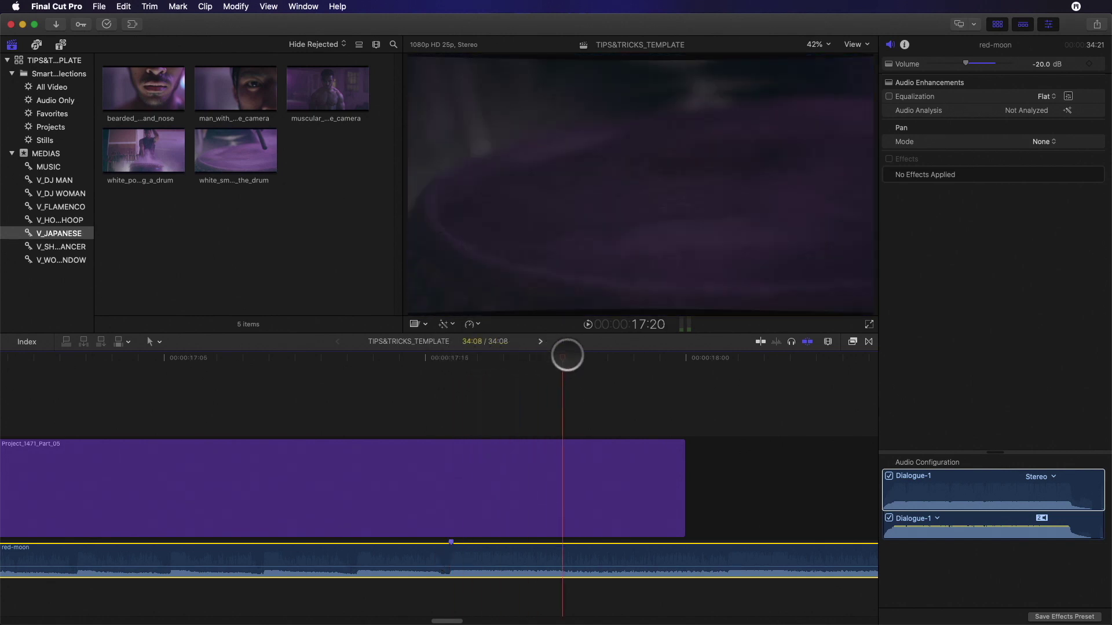
- Select the Part_05 title and pick the white smoke drum clip as Drop Zone 17's source
click(608, 488)
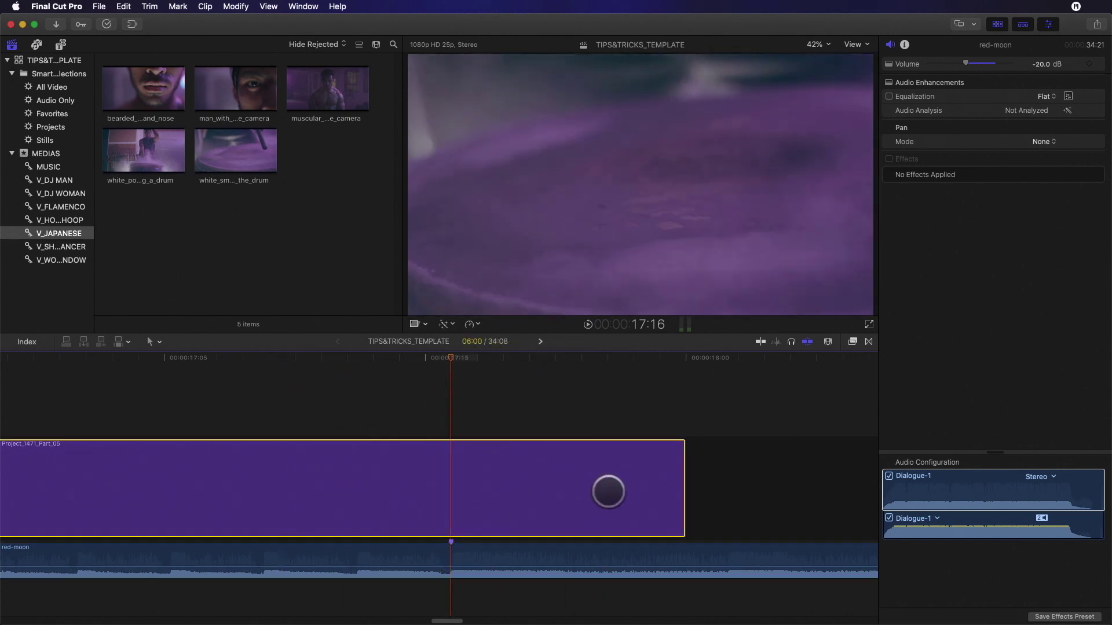
scroll(950, 397, down, 3)
click(1023, 547)
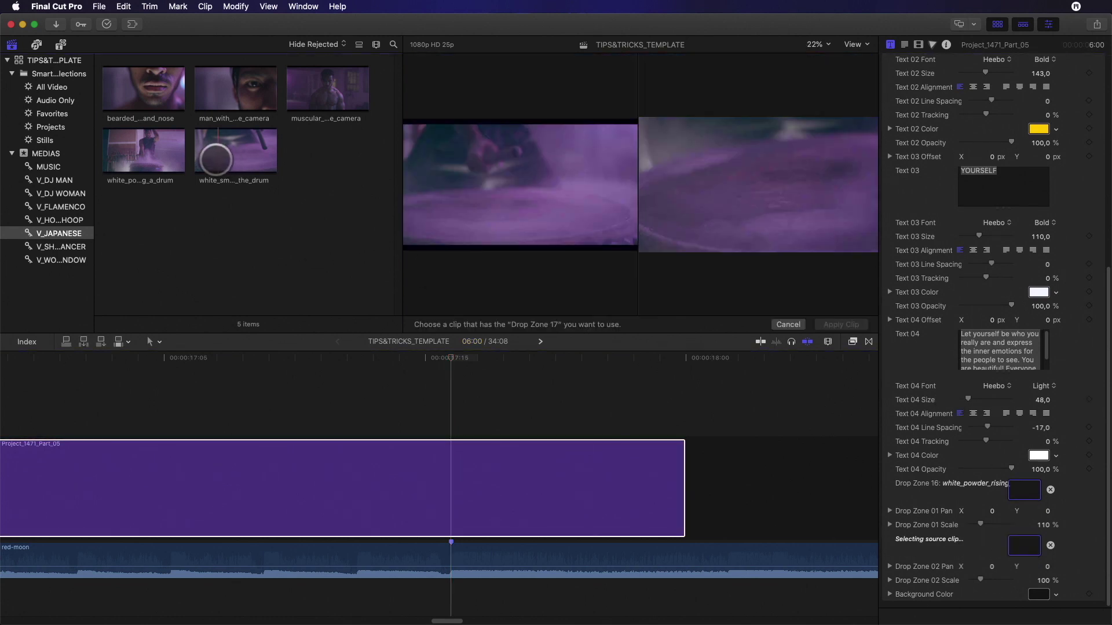
click(215, 157)
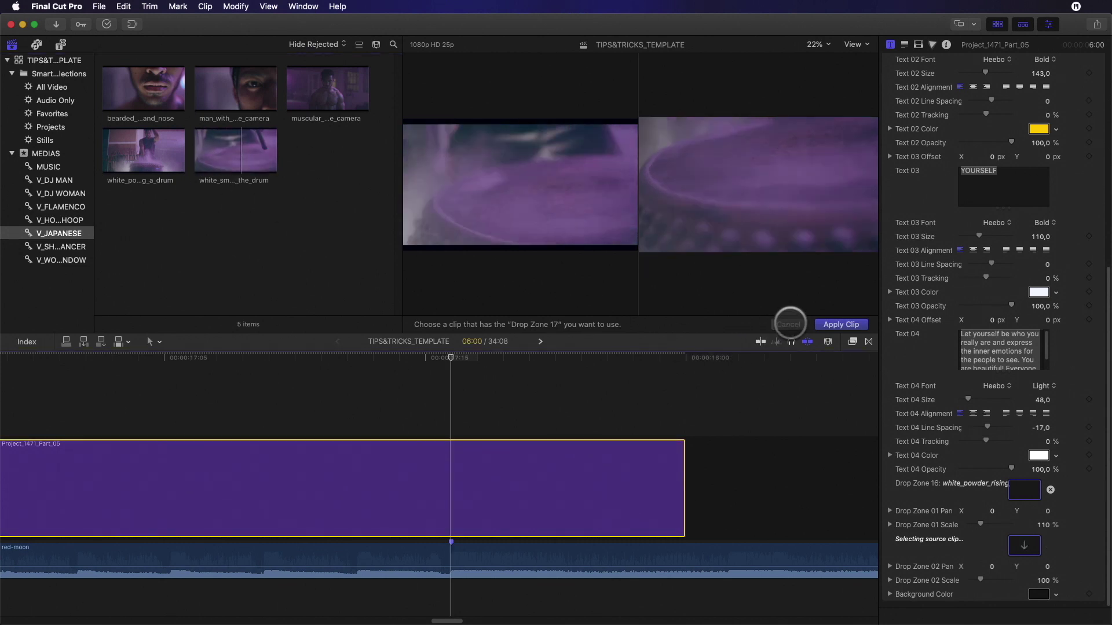
- Cancel the smoke clip pick and clear the source from Drop Zone 17
click(789, 324)
click(947, 476)
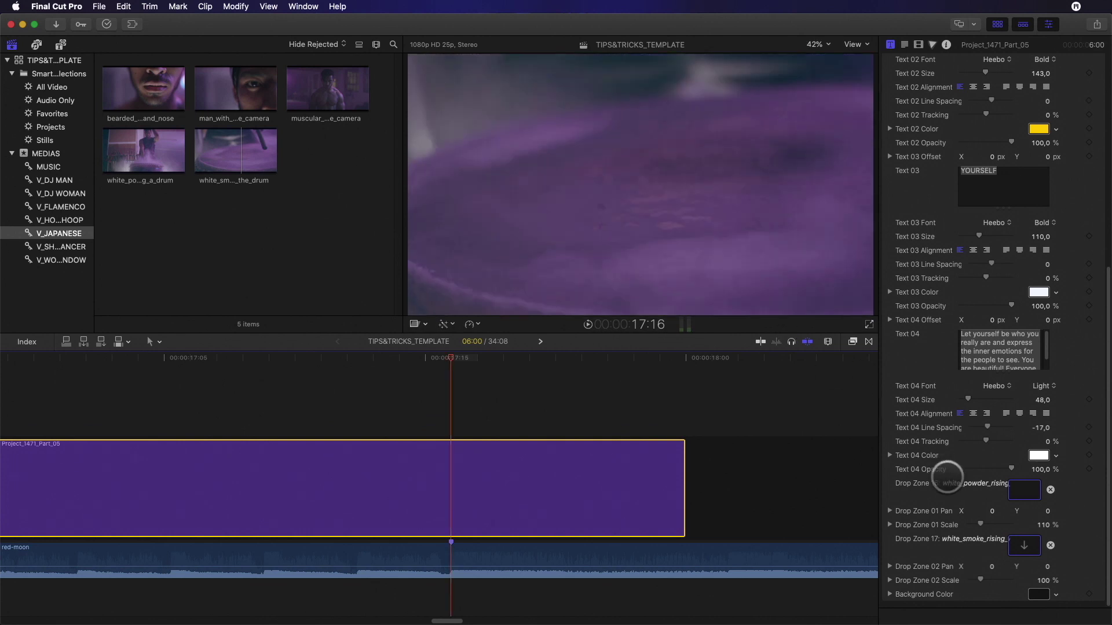
click(1050, 545)
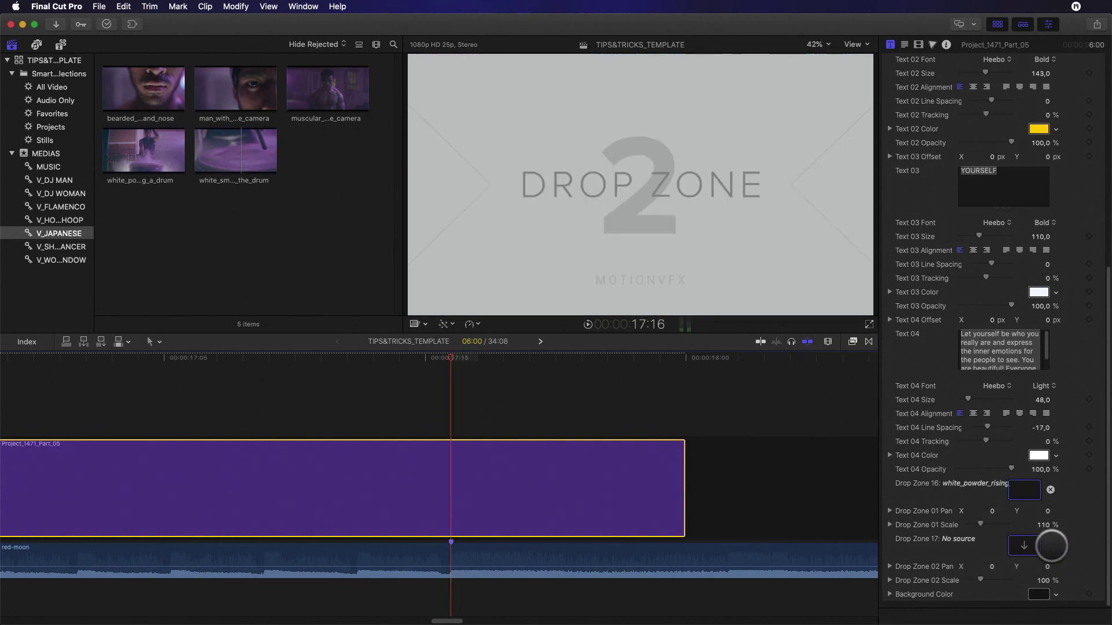
scroll(264, 385, down, 3)
scroll(263, 385, down, 3)
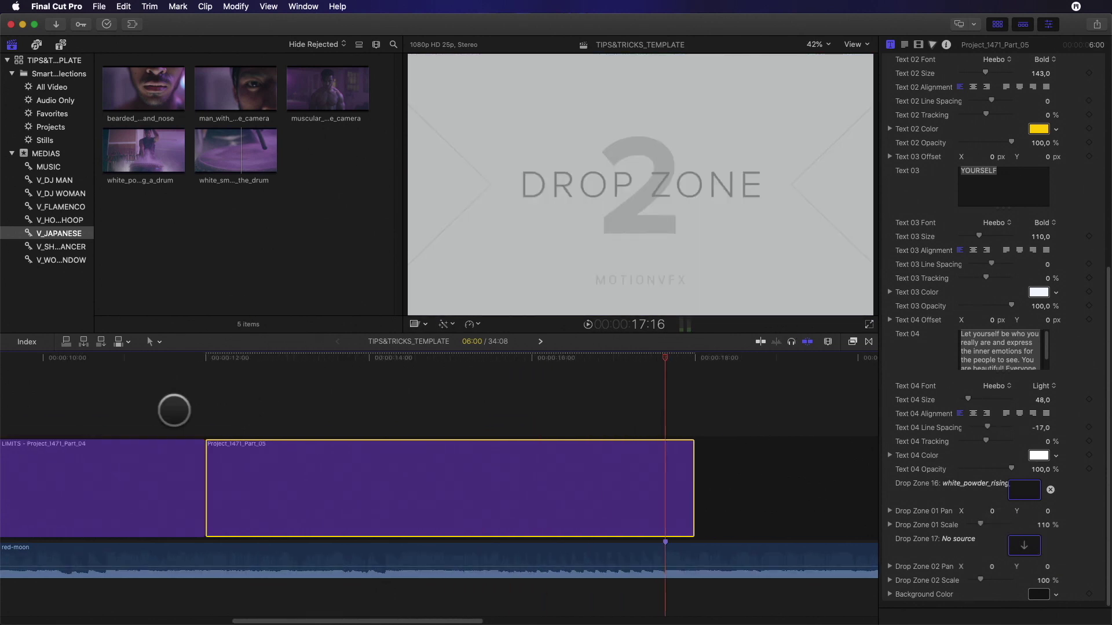
click(826, 342)
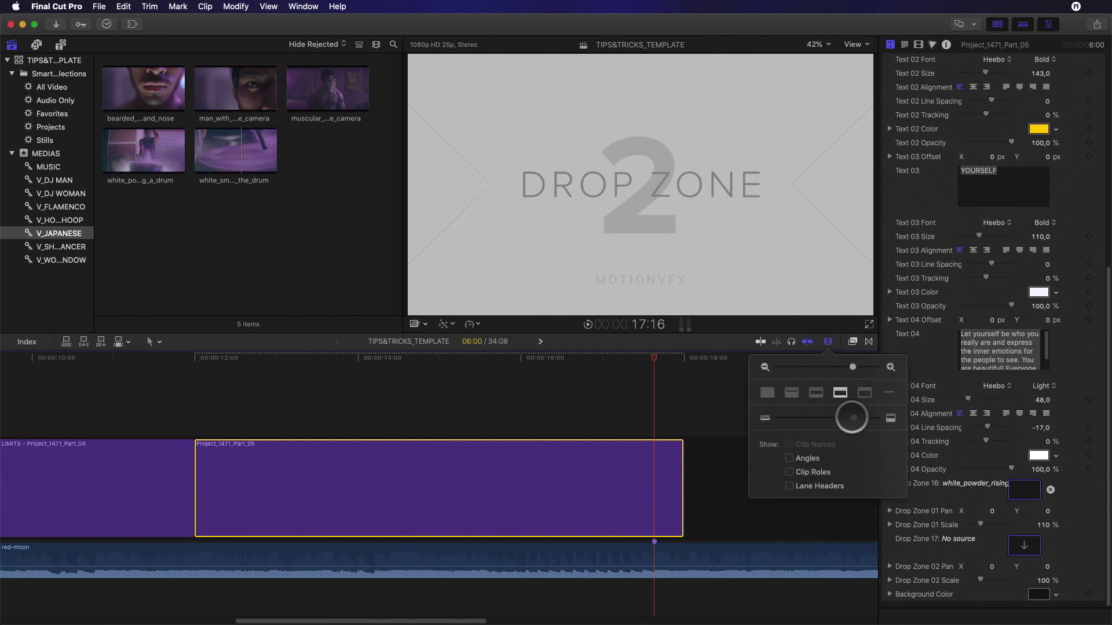
- Reduce timeline clip height and connect the white smoke drum clip above Project_1471_Part_05
drag(850, 414, 799, 421)
click(650, 294)
drag(219, 149, 370, 435)
drag(347, 362, 366, 378)
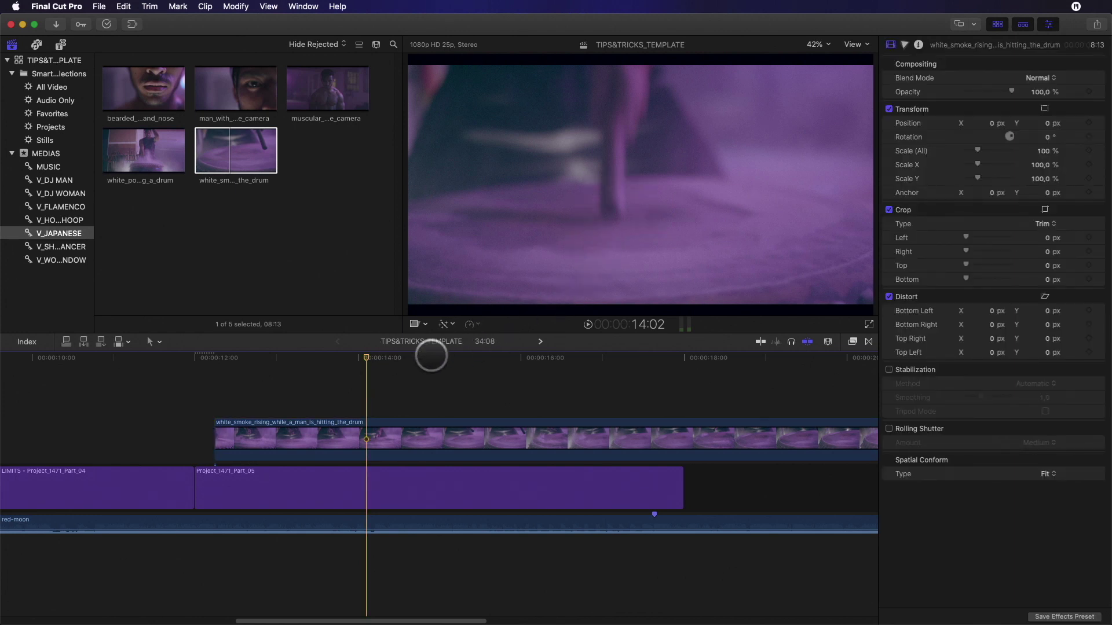
- Move the smoke drum clip later and trim its end to the 17:16 music marker, about 2:05 long
click(369, 434)
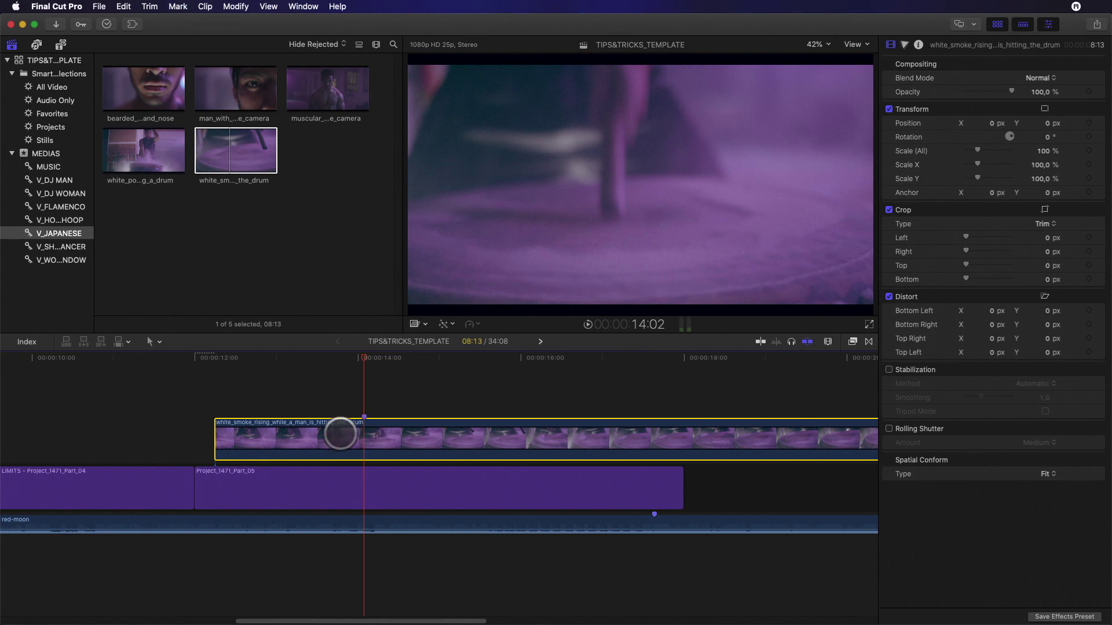
drag(340, 434, 632, 435)
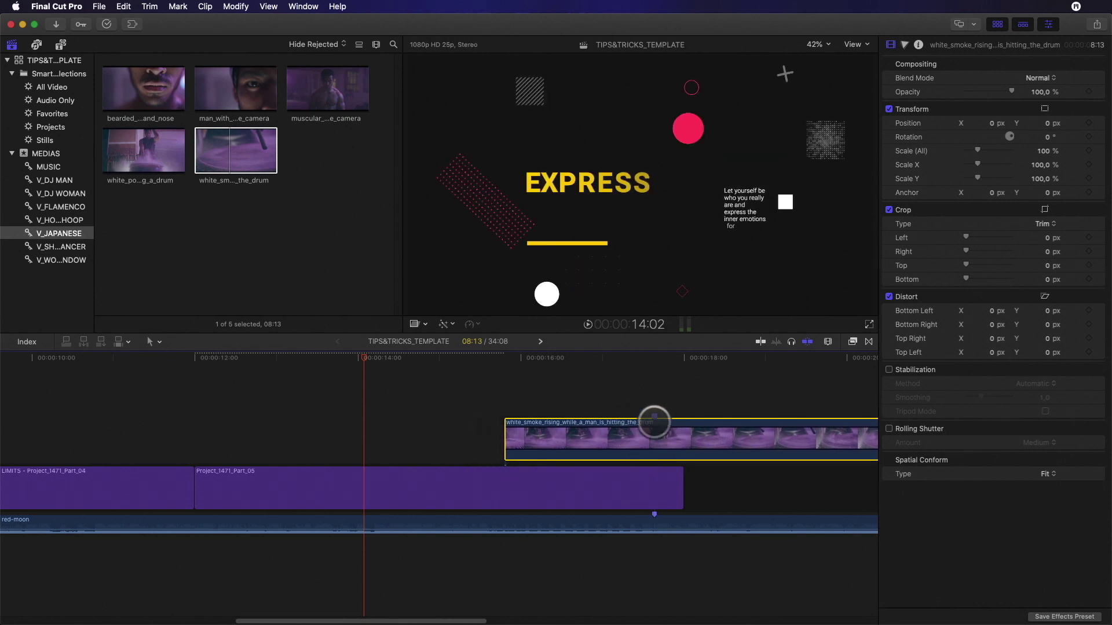
key(super+minus)
drag(778, 447, 521, 454)
click(503, 370)
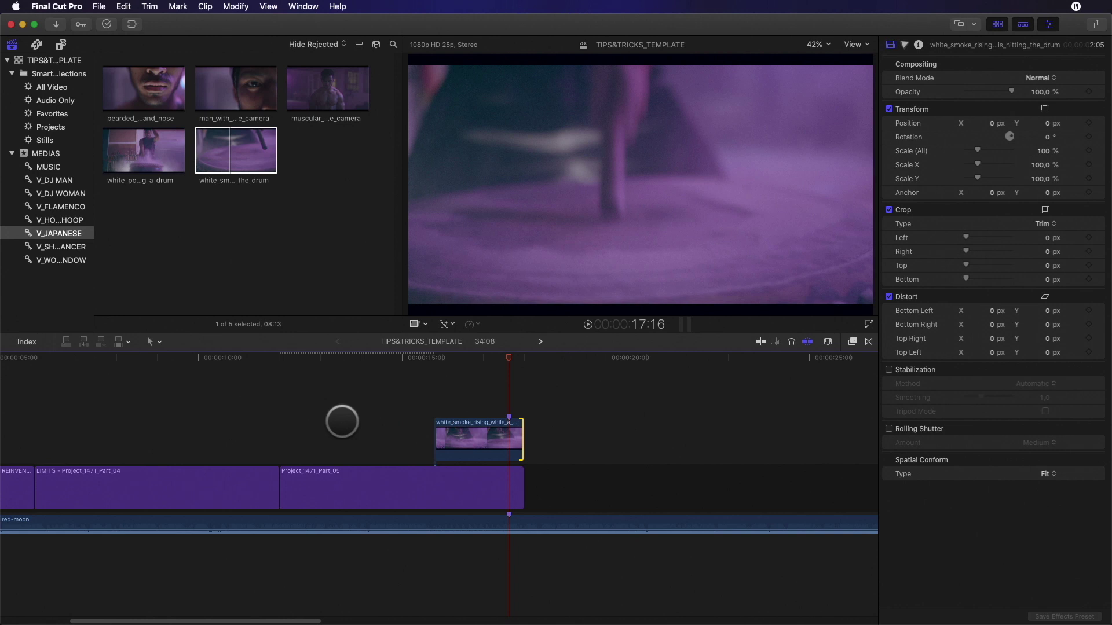
- Add a black Custom solid above the timeline, sized to end where the smoke clip begins
click(61, 45)
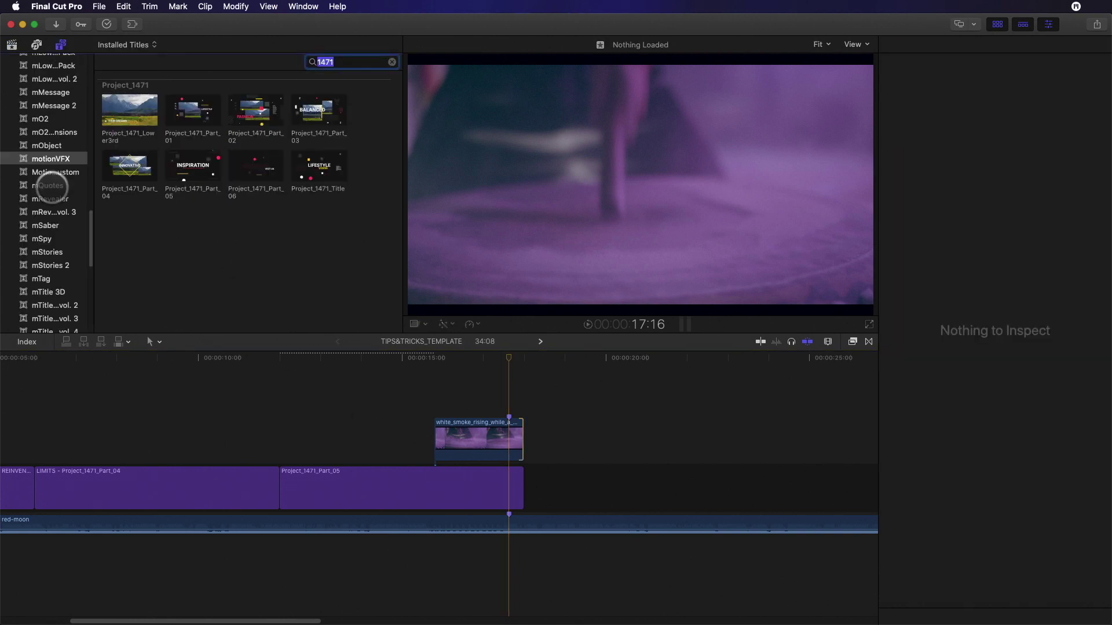
scroll(24, 319, down, 5)
click(40, 299)
drag(129, 97, 275, 397)
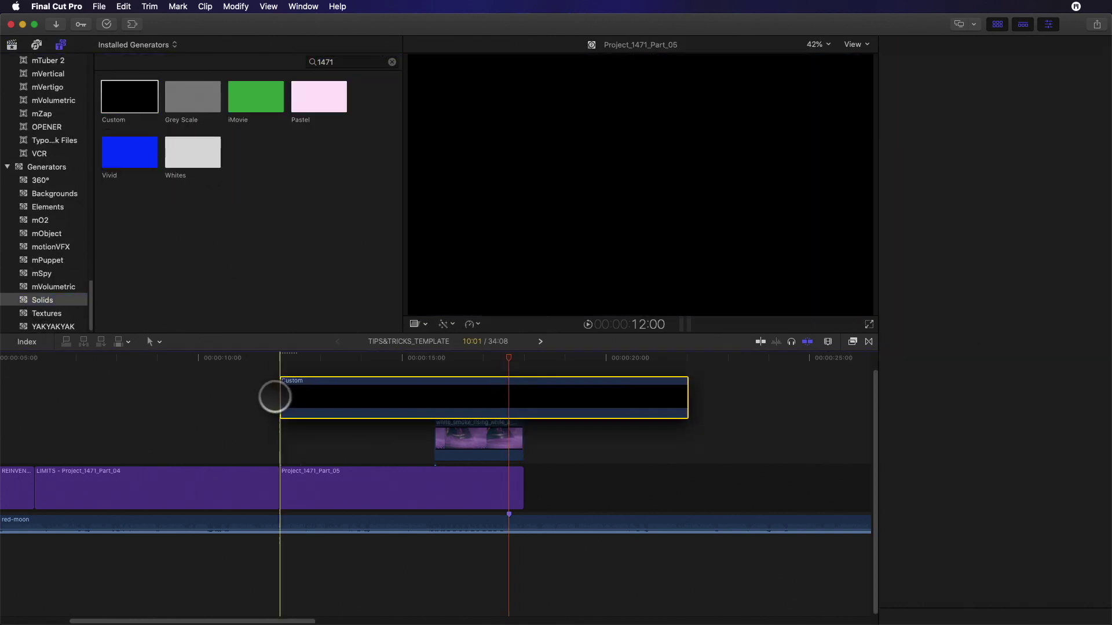
drag(409, 379, 417, 379)
drag(687, 387, 437, 397)
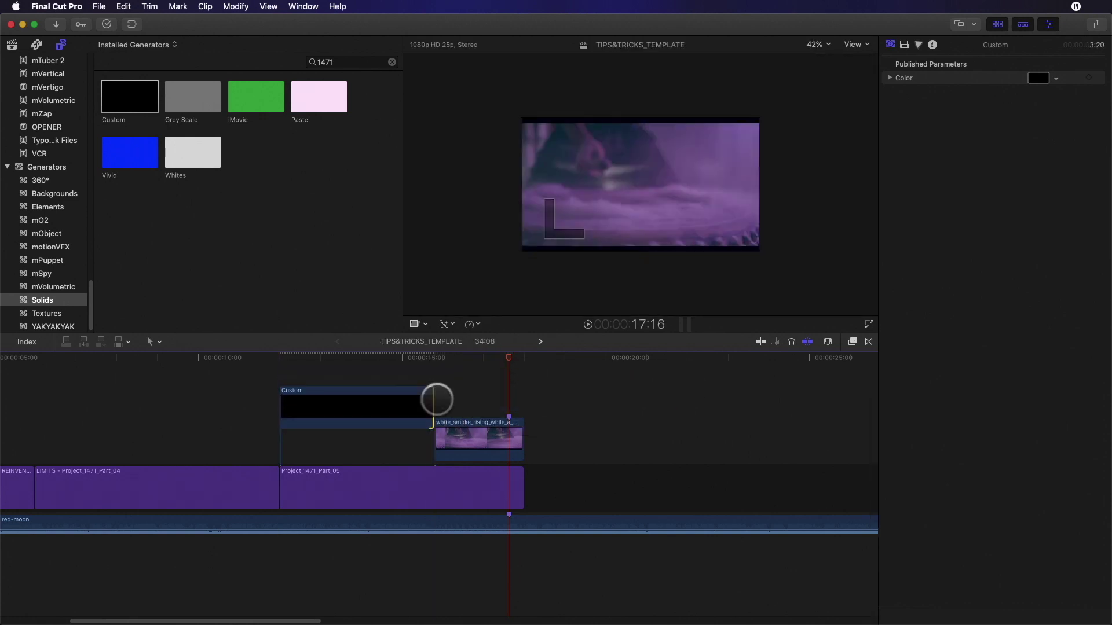
- Combine the Custom solid and smoke clip into a new compound clip named Drums_goodtiming
click(358, 379)
drag(337, 382, 478, 429)
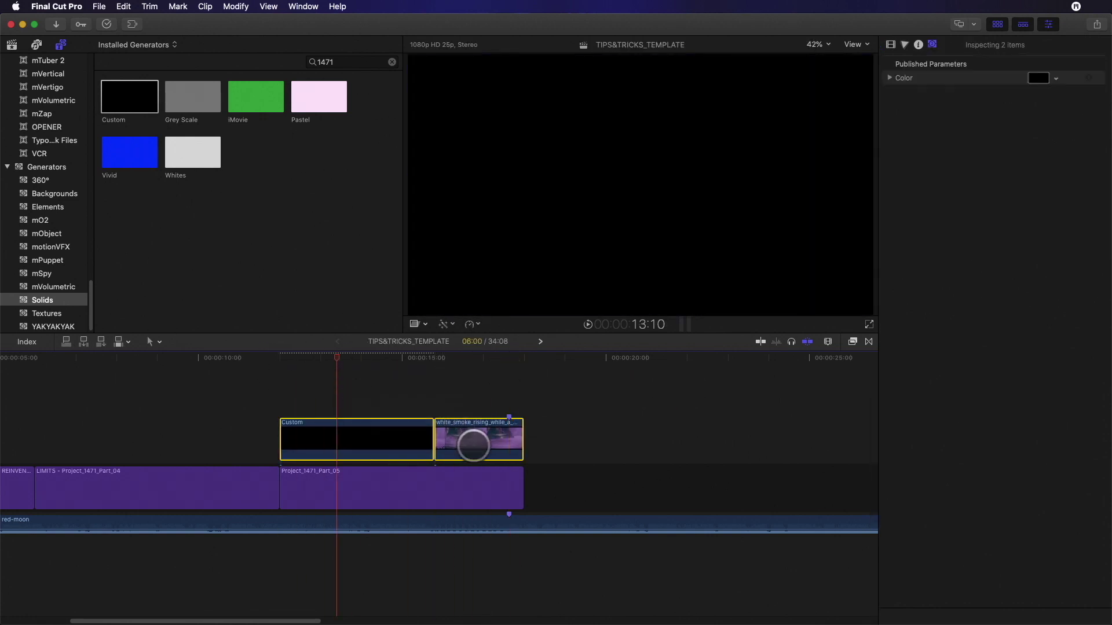
right_click(478, 403)
click(509, 411)
text(Drums_goodtiming_cc)
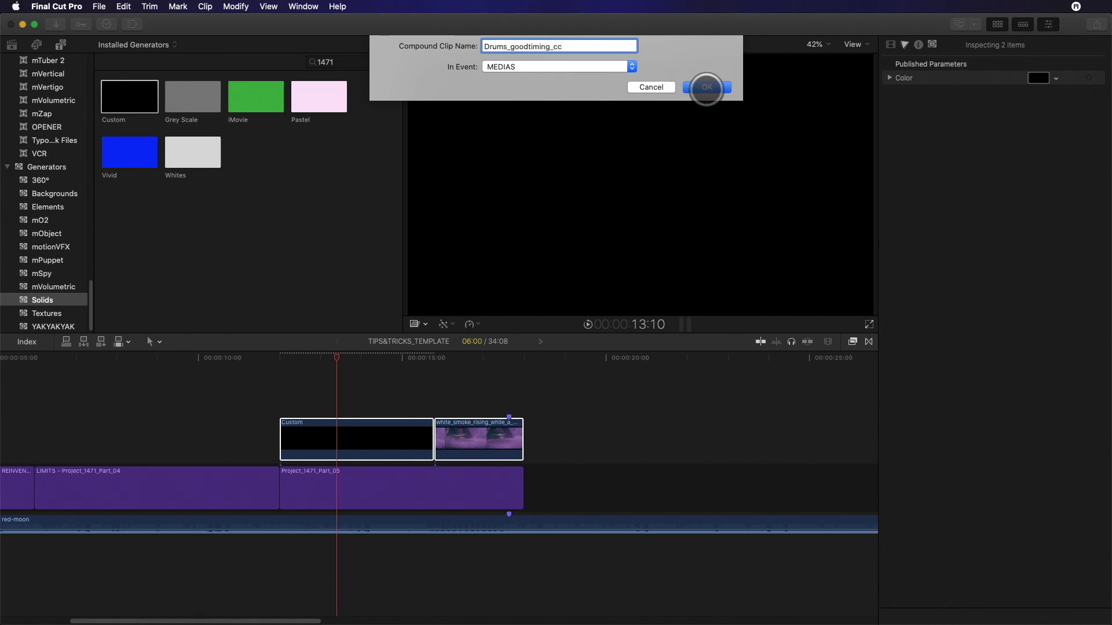
- Confirm the Drums_goodtiming compound clip, then browse the MEDIAS event and select Smart Collections
click(707, 87)
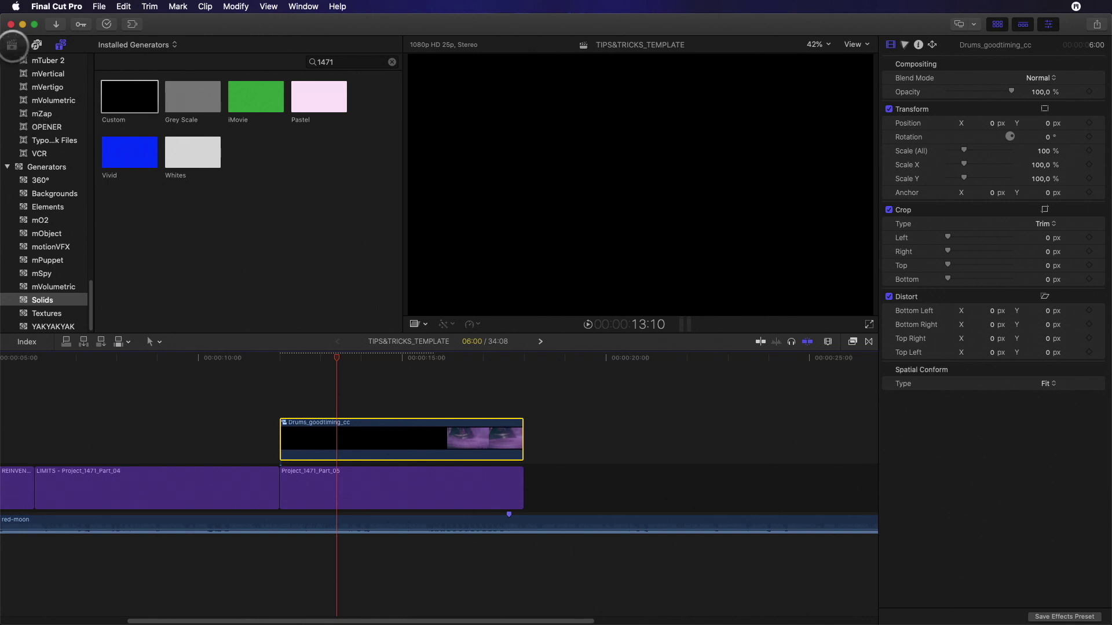
click(13, 44)
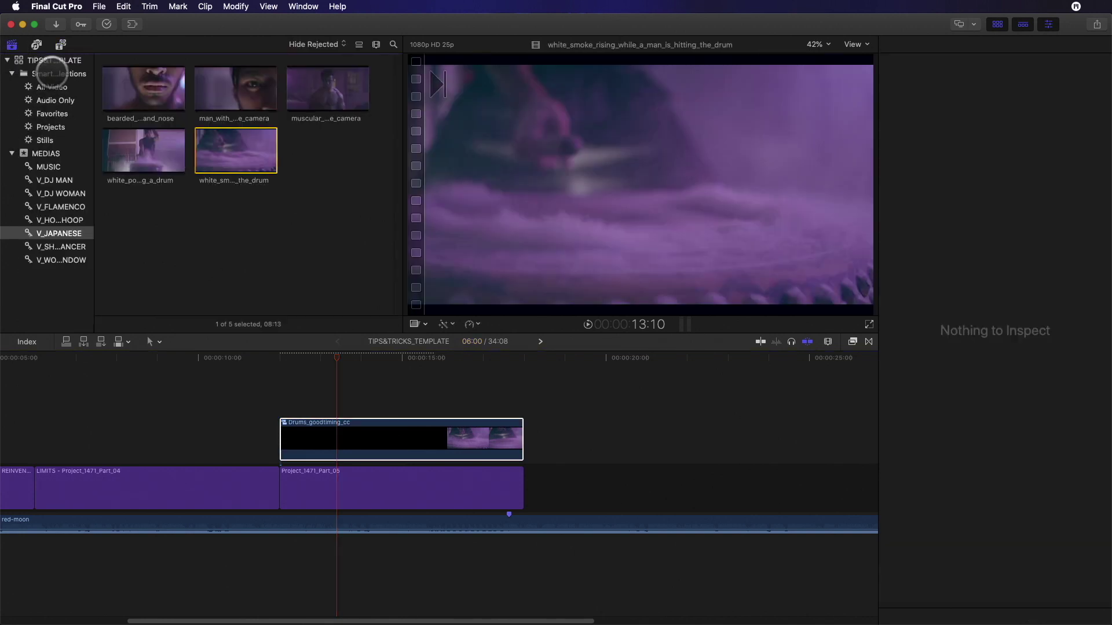
click(49, 153)
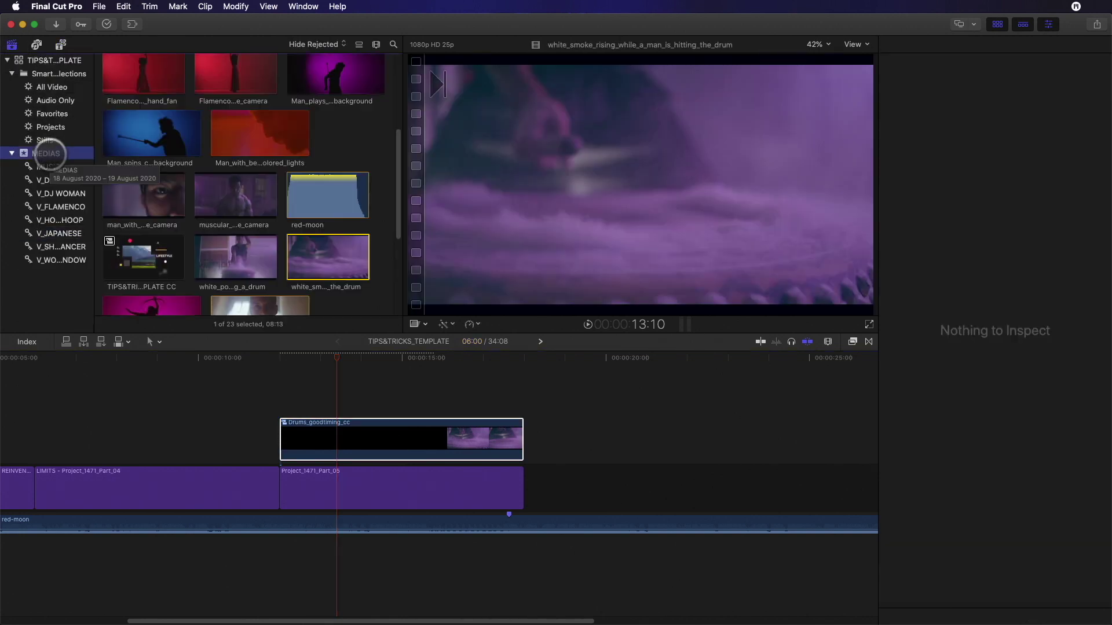
scroll(234, 197, down, 5)
scroll(235, 197, down, 3)
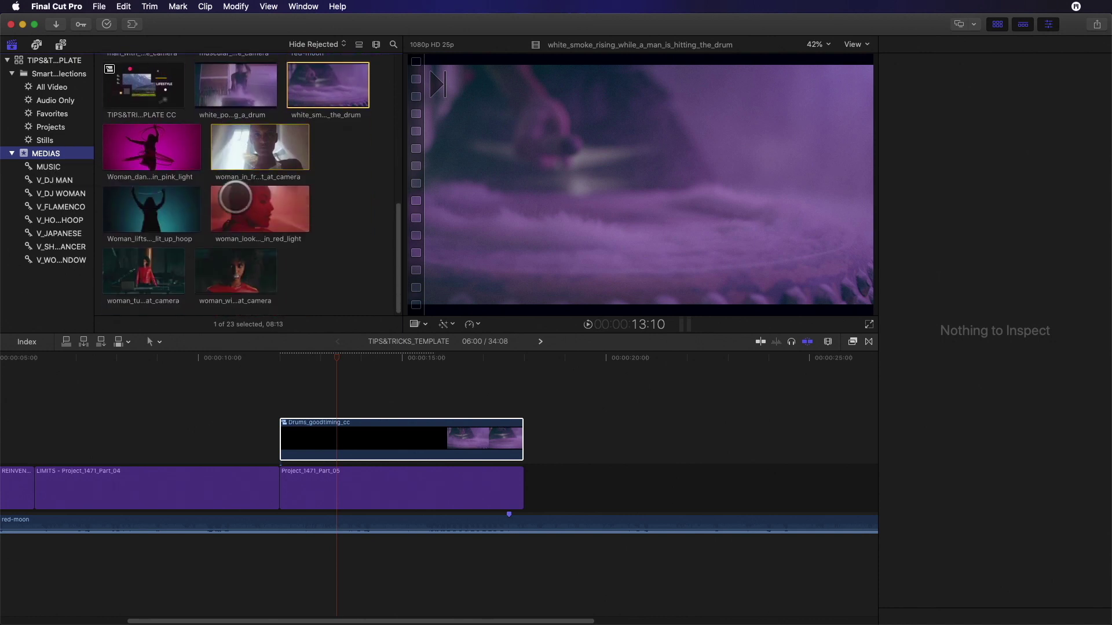
scroll(234, 197, up, 10)
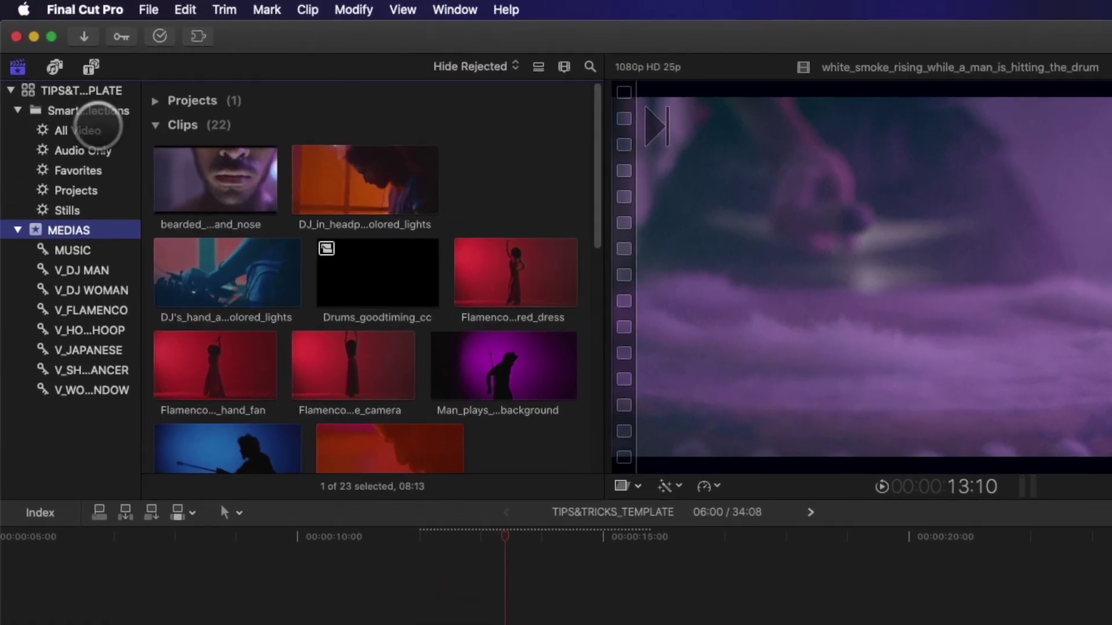
click(95, 111)
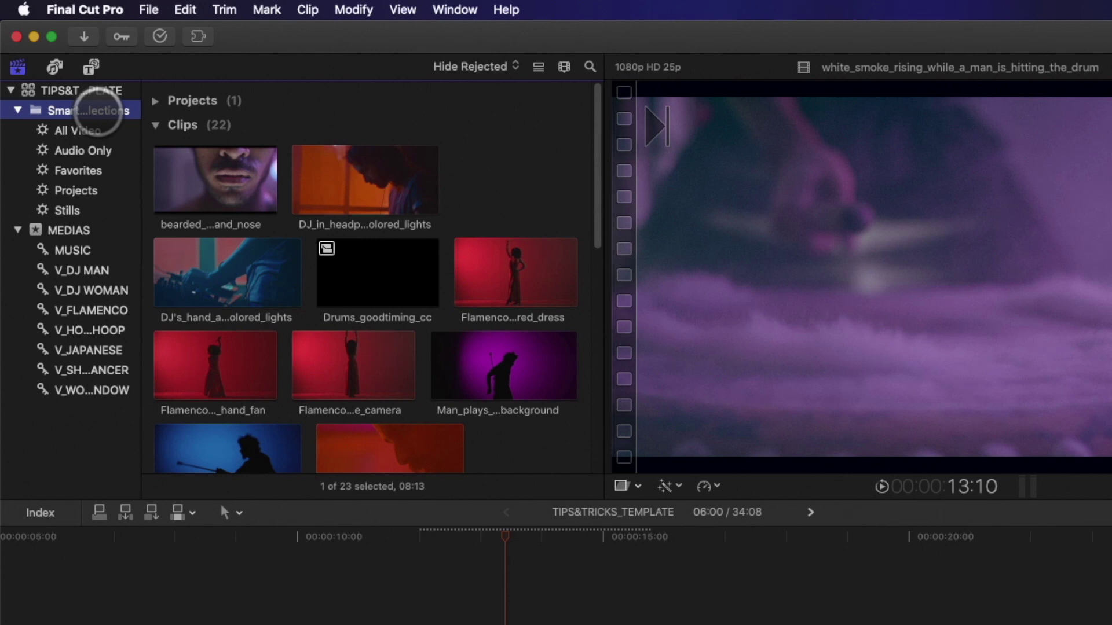
- Create a new smart collection named CC in the Smart Collections folder
right_click(98, 111)
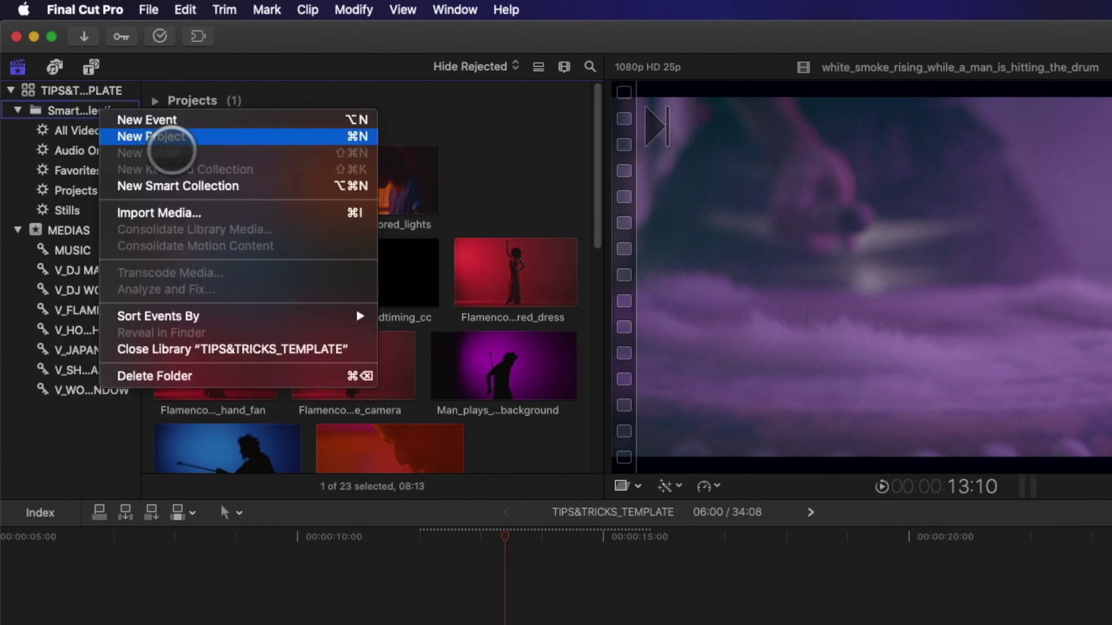
click(169, 185)
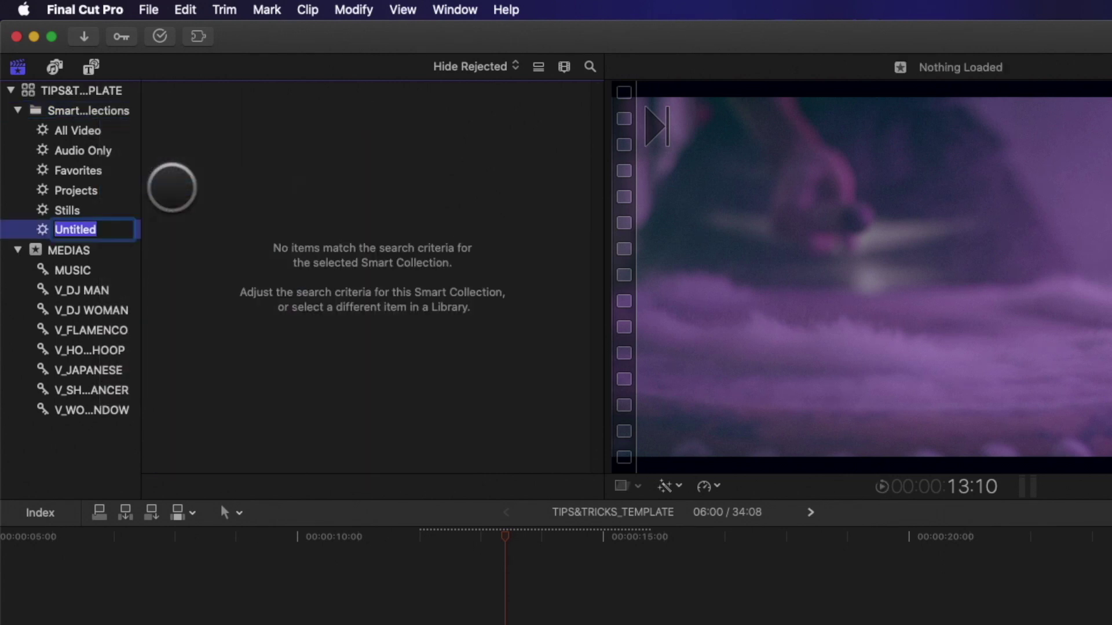
text(CC)
key(Return)
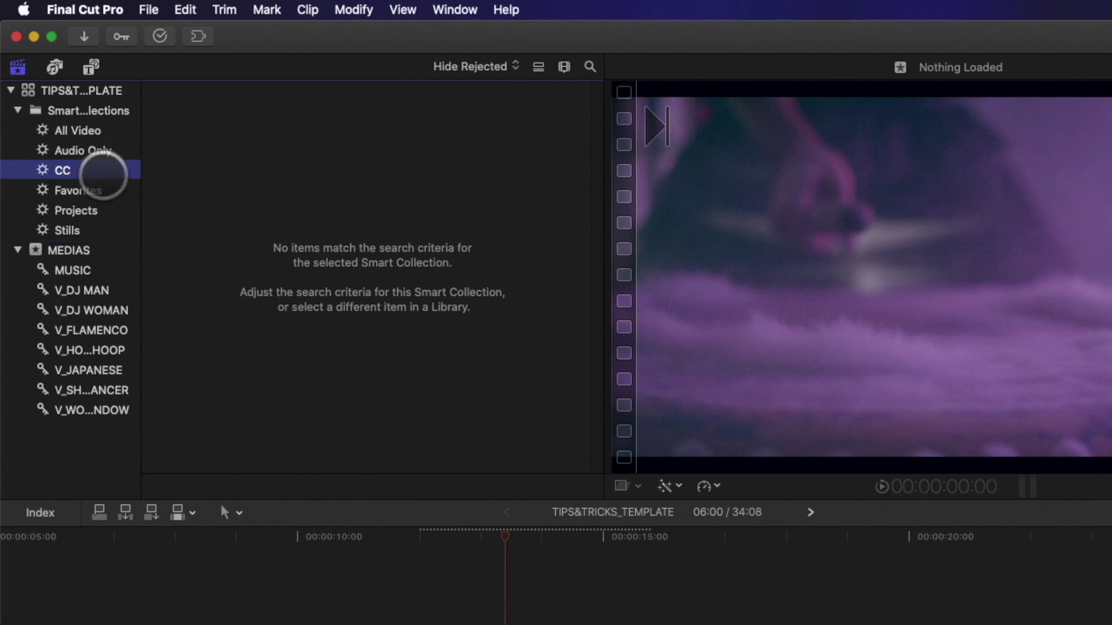
- Give the CC collection a Type is Compound criterion and view Drums_goodtiming_cc's details
double_click(80, 169)
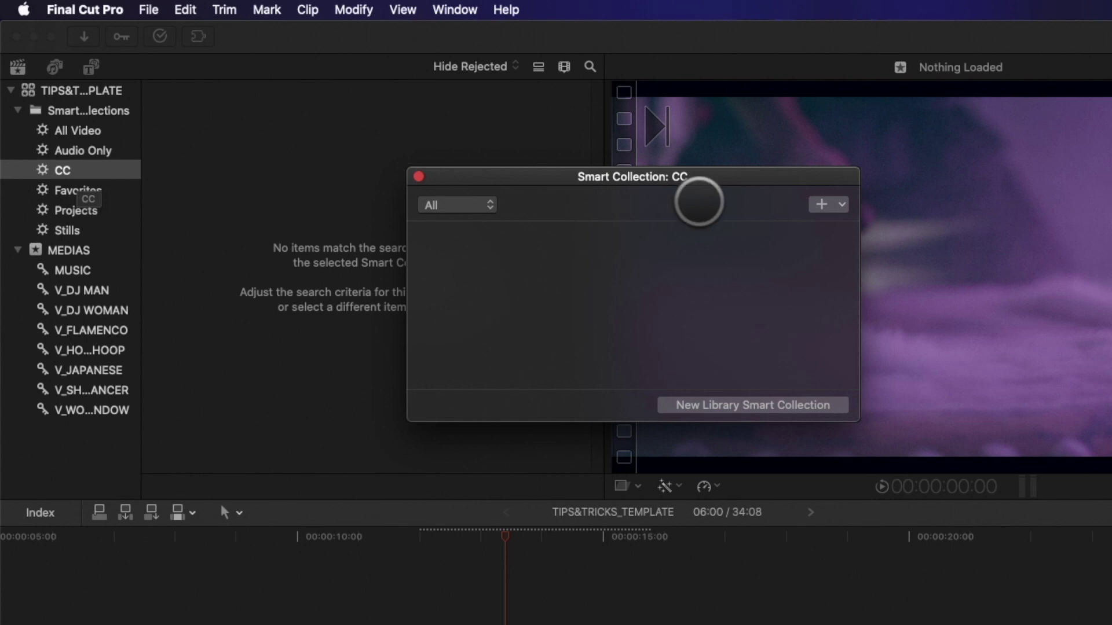
click(826, 207)
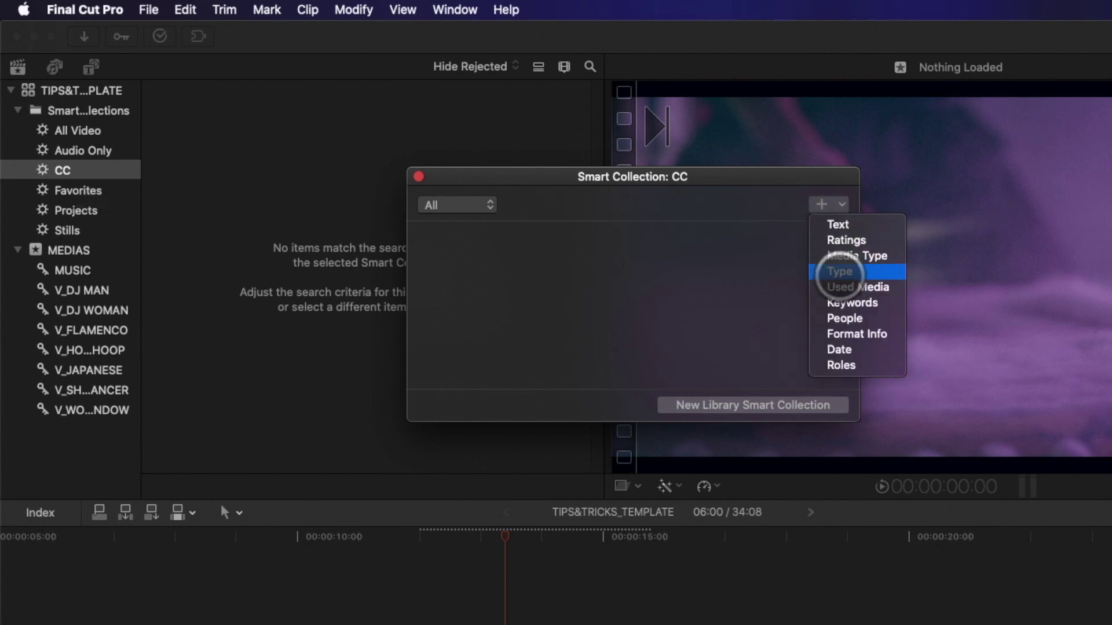
click(840, 272)
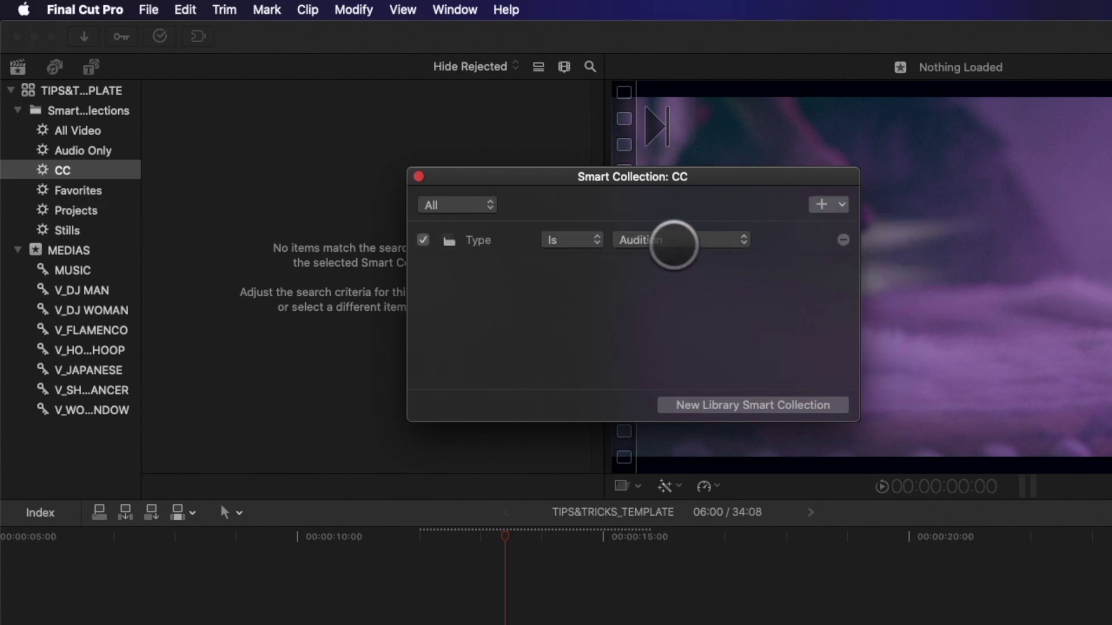
click(670, 240)
click(648, 271)
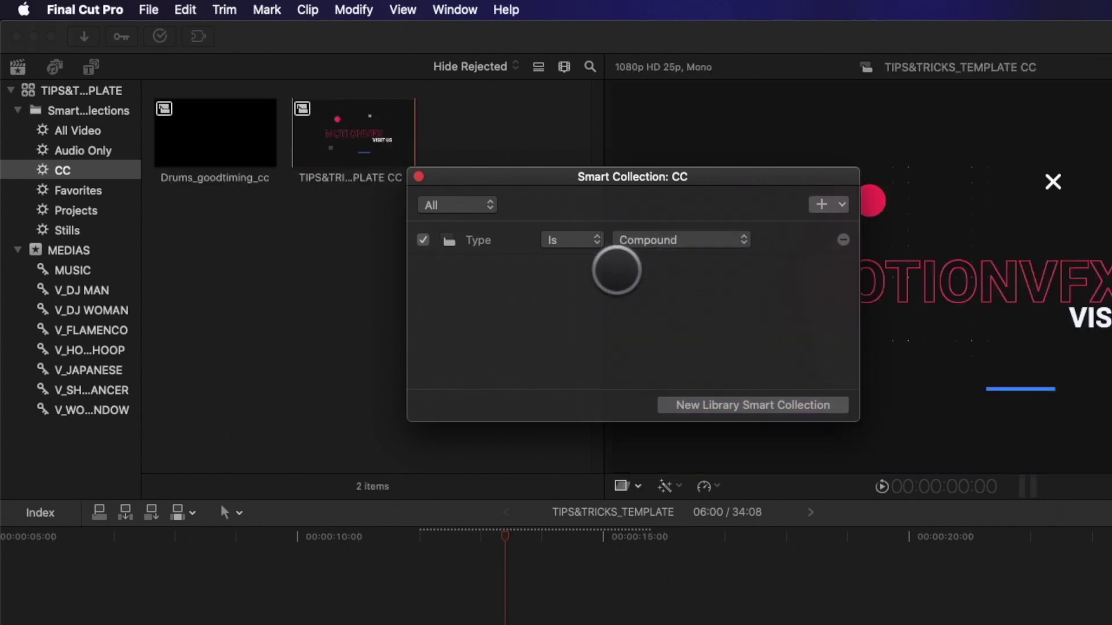
click(419, 177)
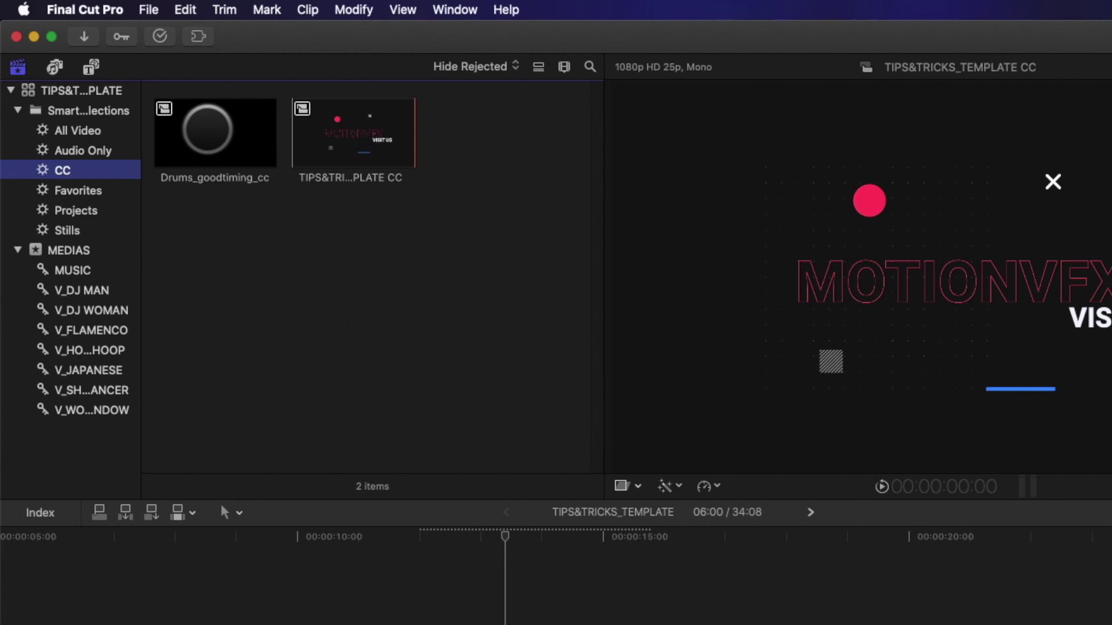
click(219, 159)
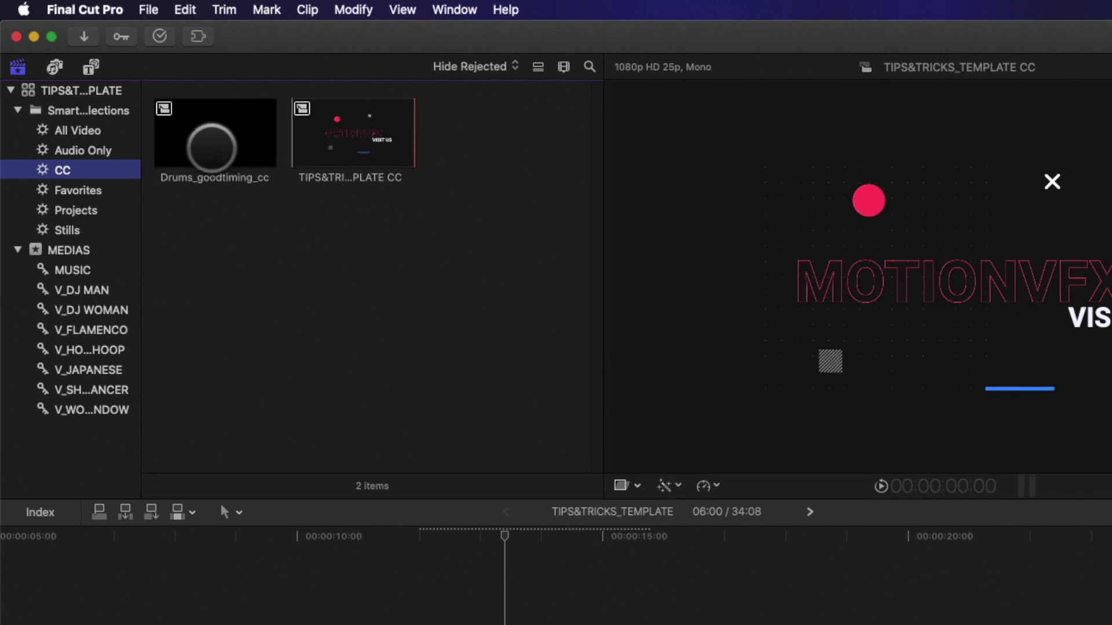
key(super+4)
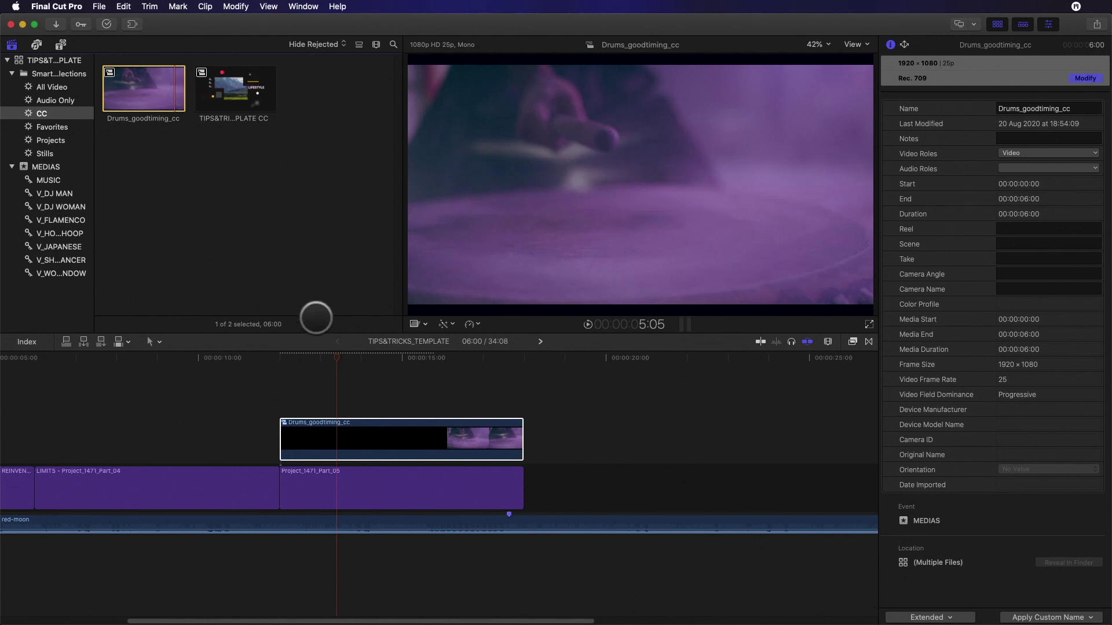
- Delete the compound clip from the timeline and select Project_1471_Part_05 at the drop zone frame
click(393, 434)
key(Delete)
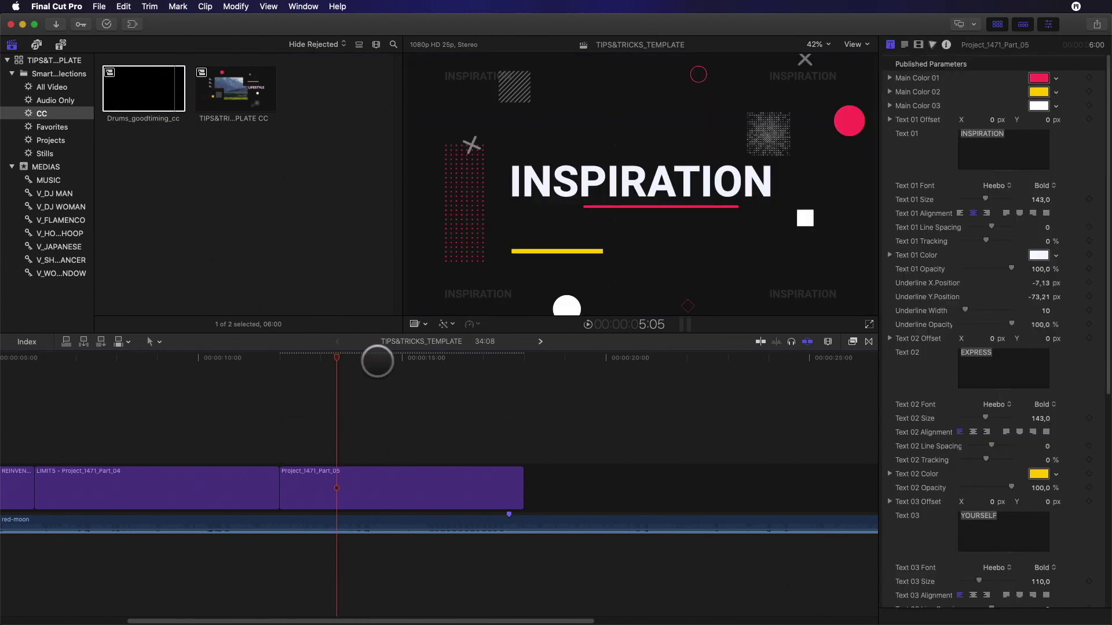
drag(377, 361, 506, 351)
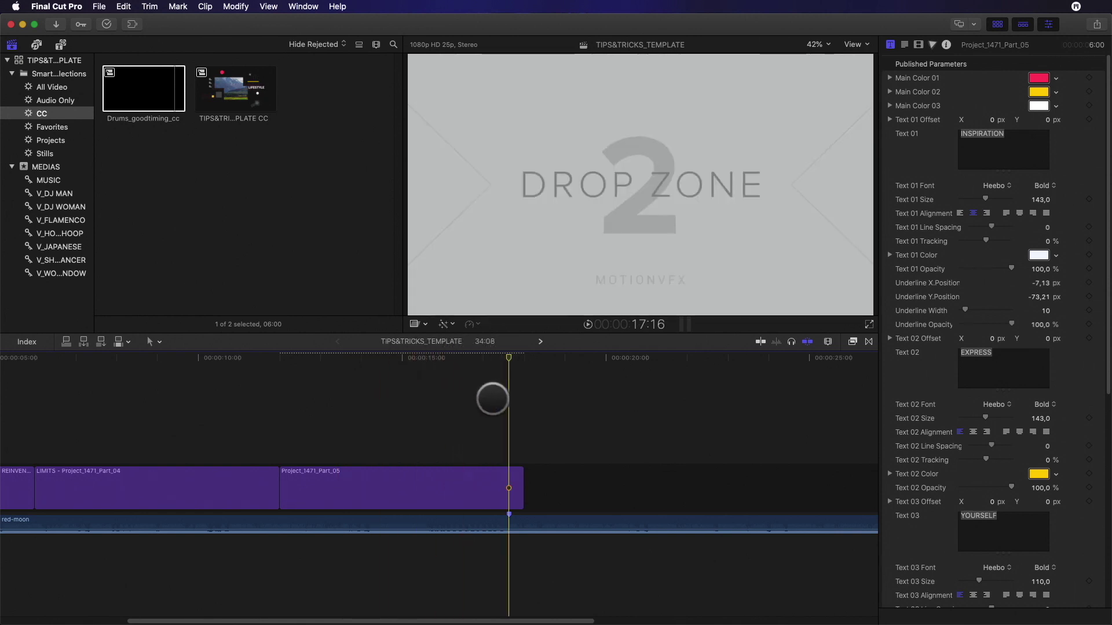
click(510, 498)
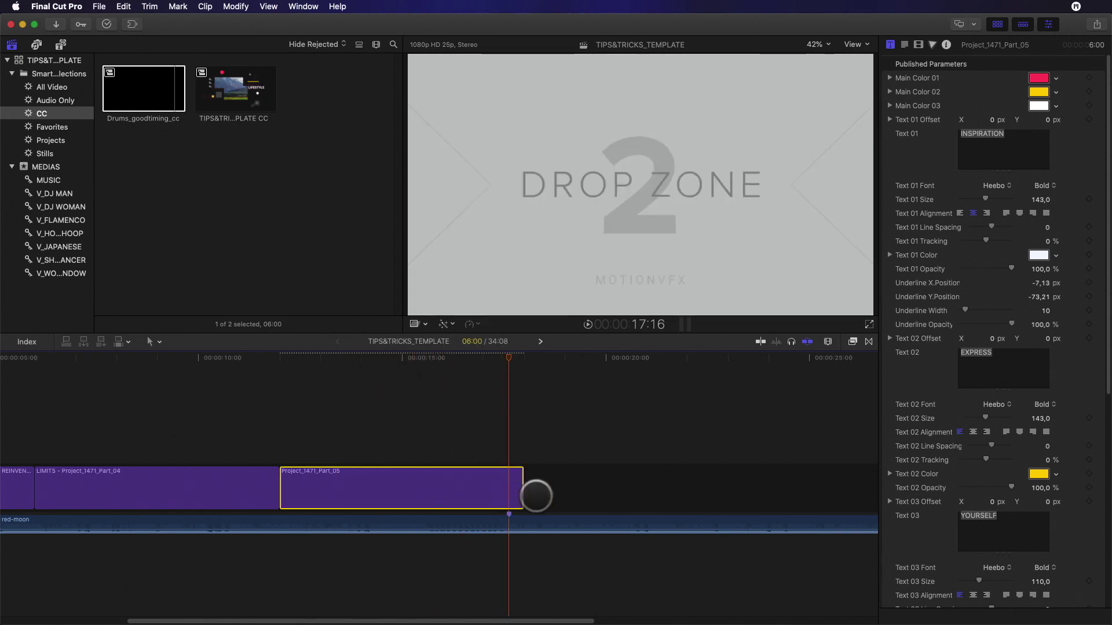
scroll(947, 472, down, 10)
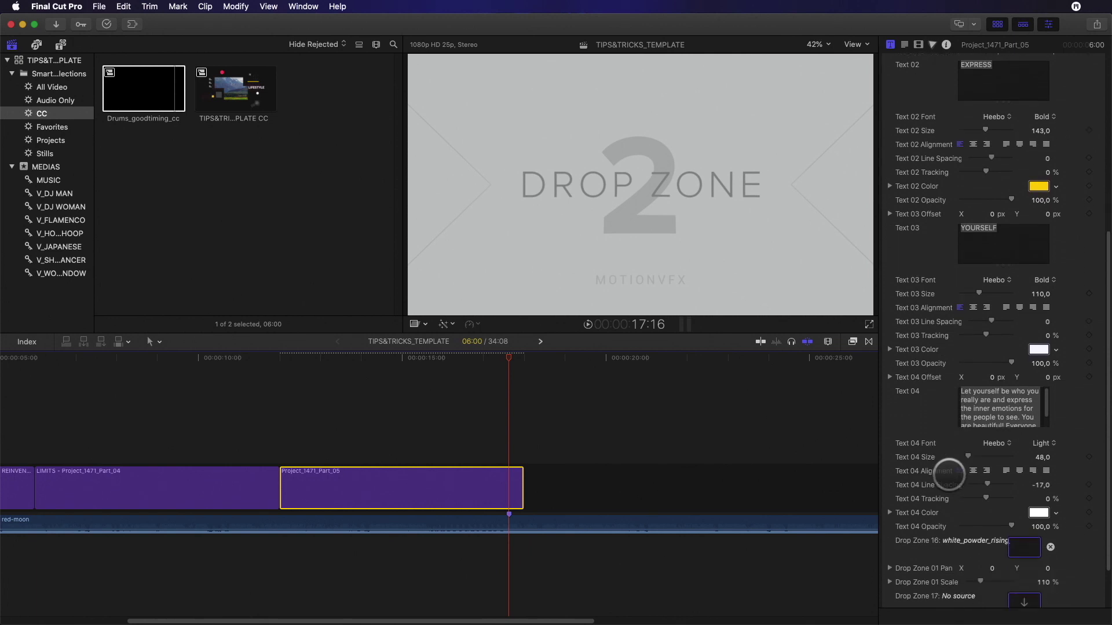
- Fill Drop Zone 17 with the Drums_goodtiming_cc compound clip and apply it
click(1024, 543)
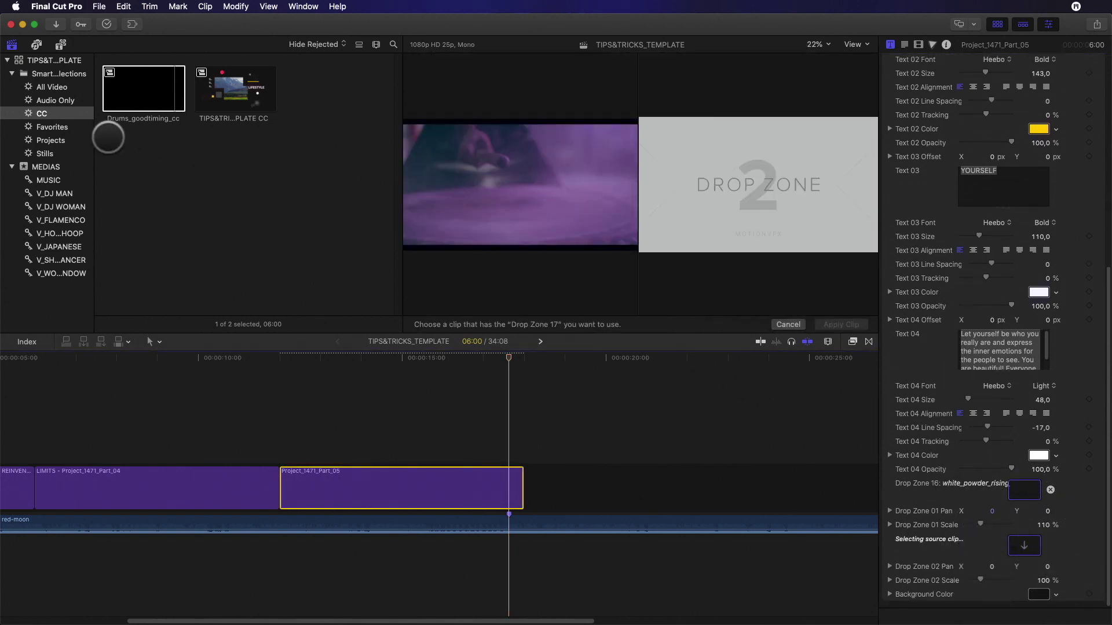
click(107, 94)
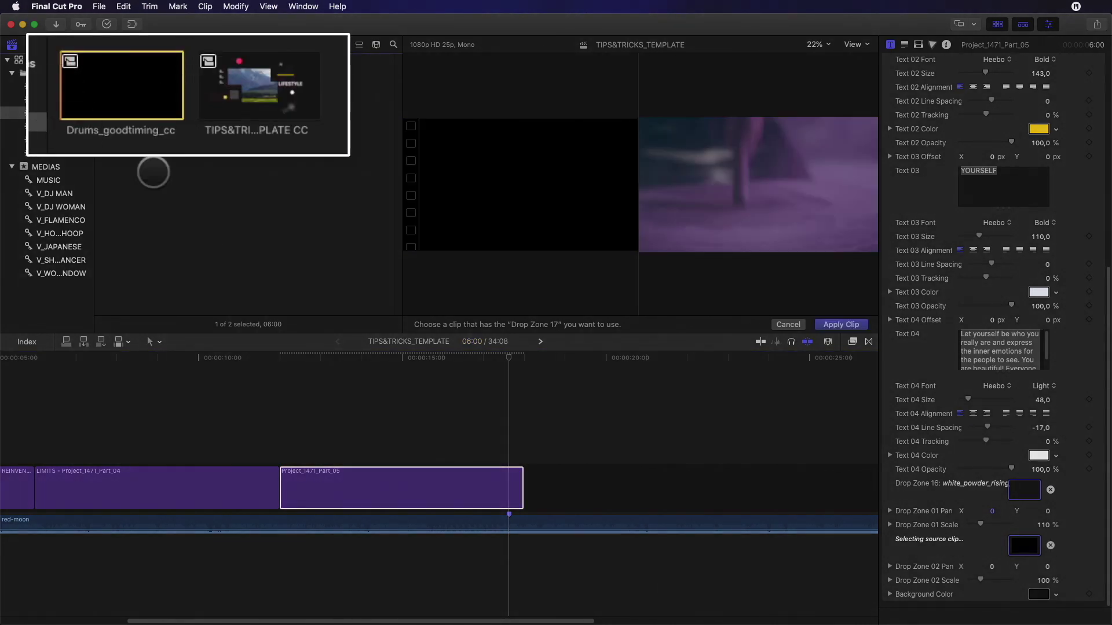
click(839, 325)
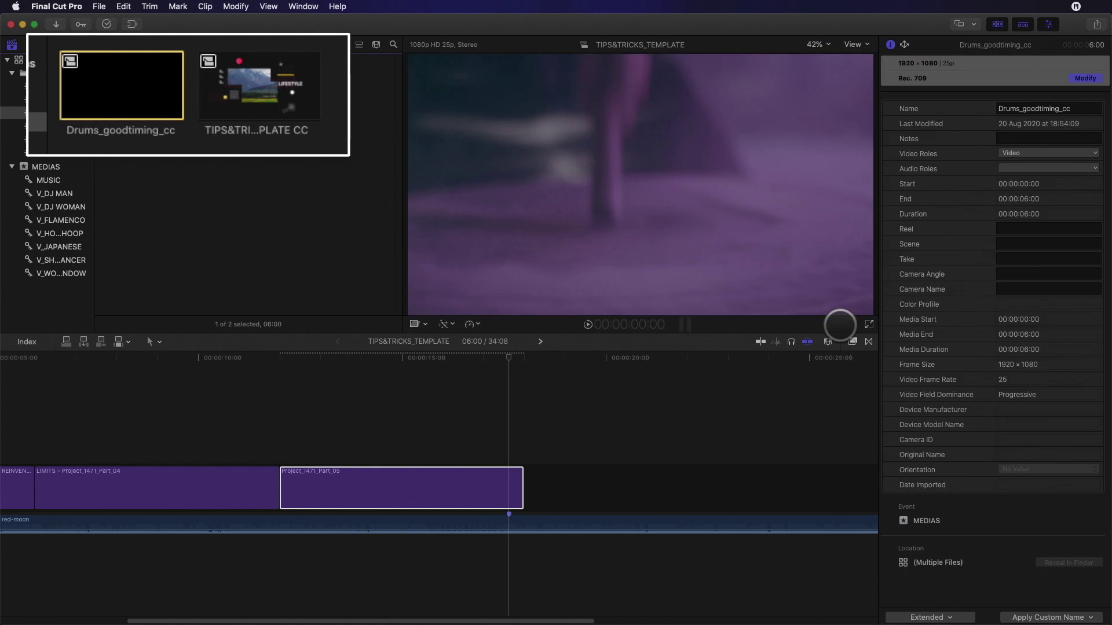